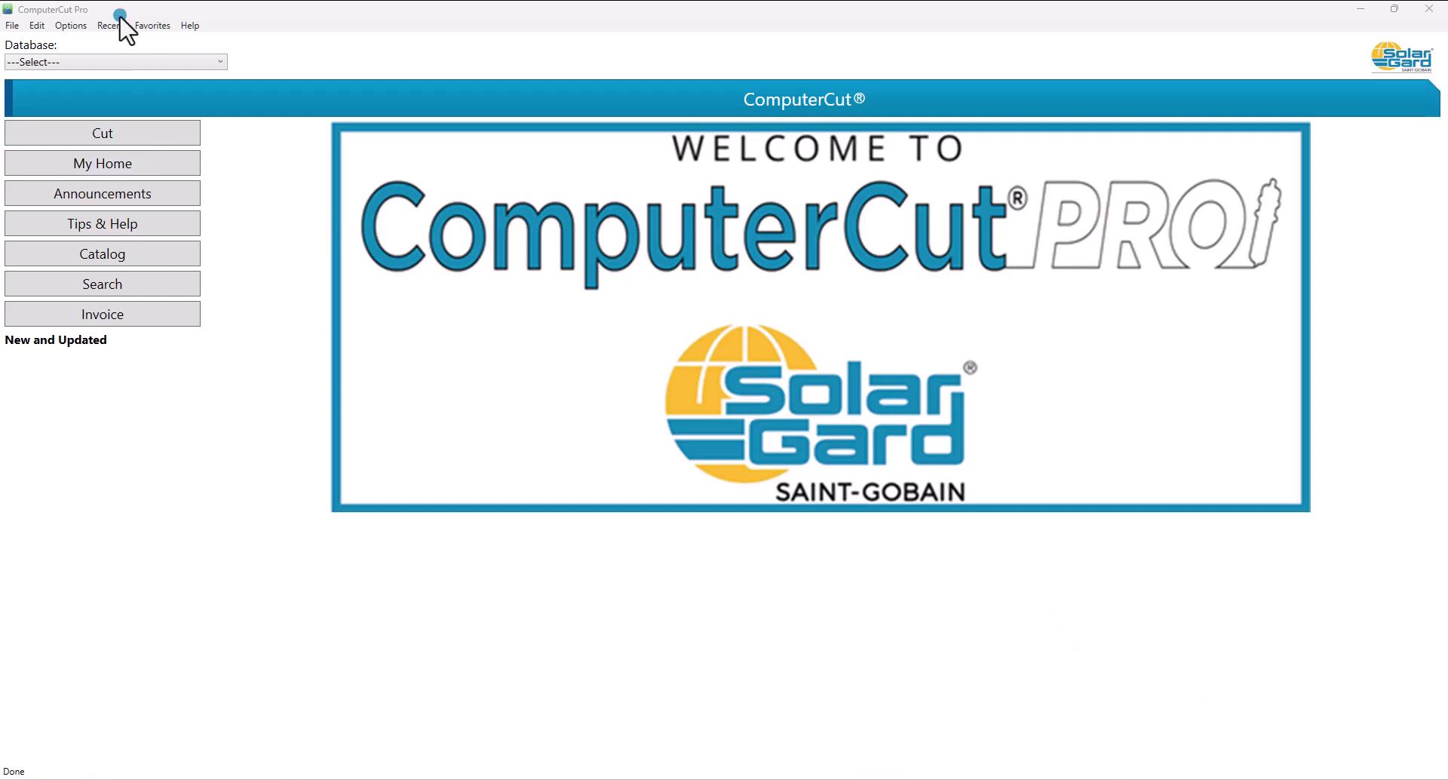
Open a new cut window and bring up its plotting defaults.
click(11, 25)
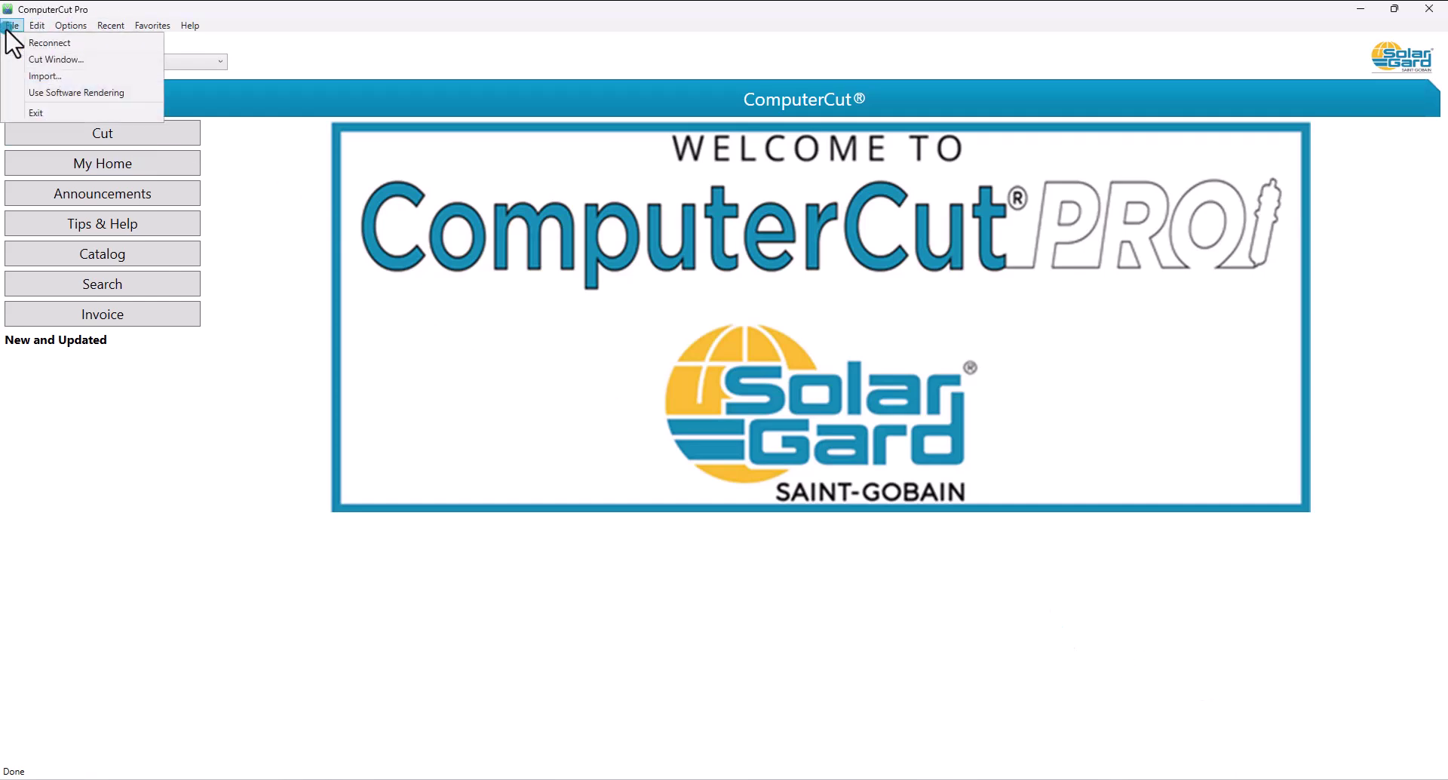
click(33, 58)
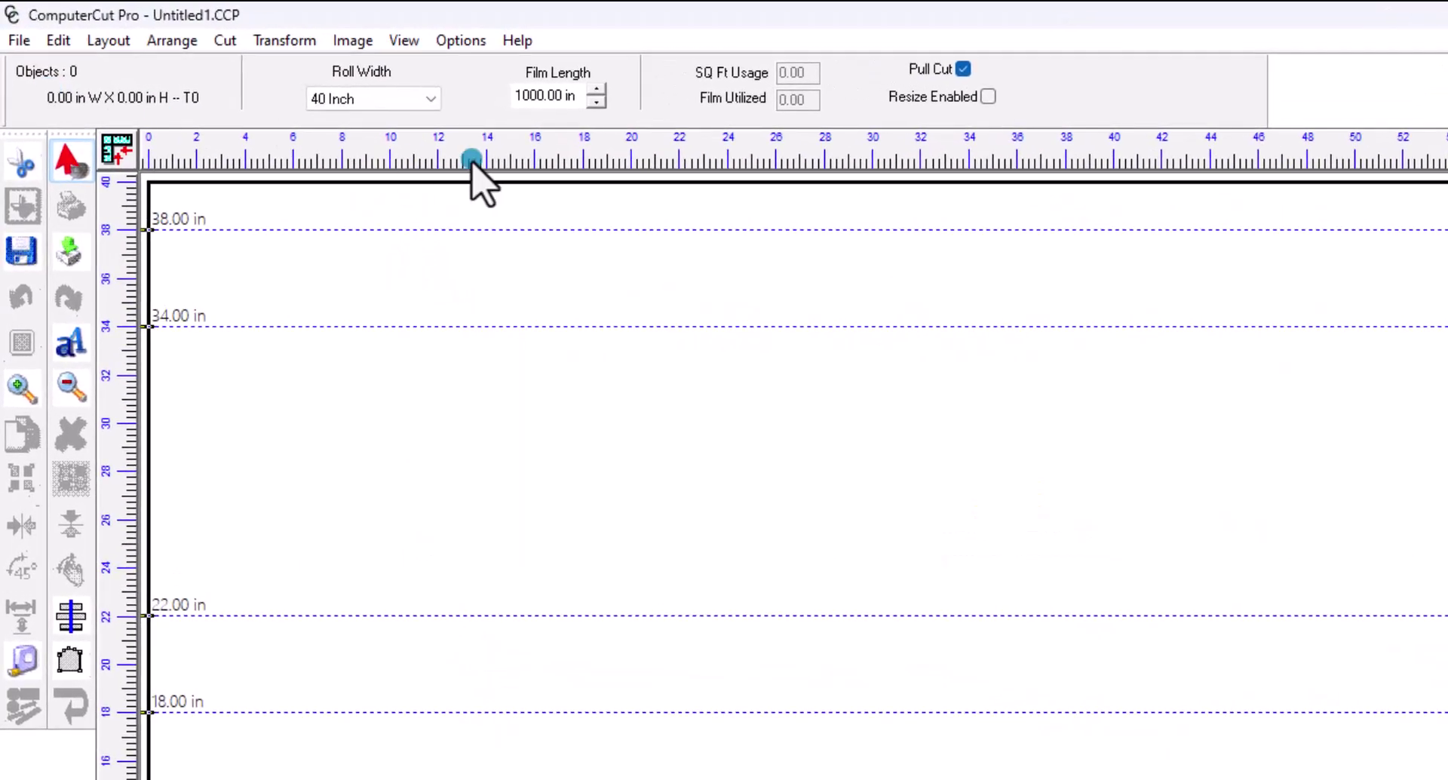
click(229, 40)
click(287, 95)
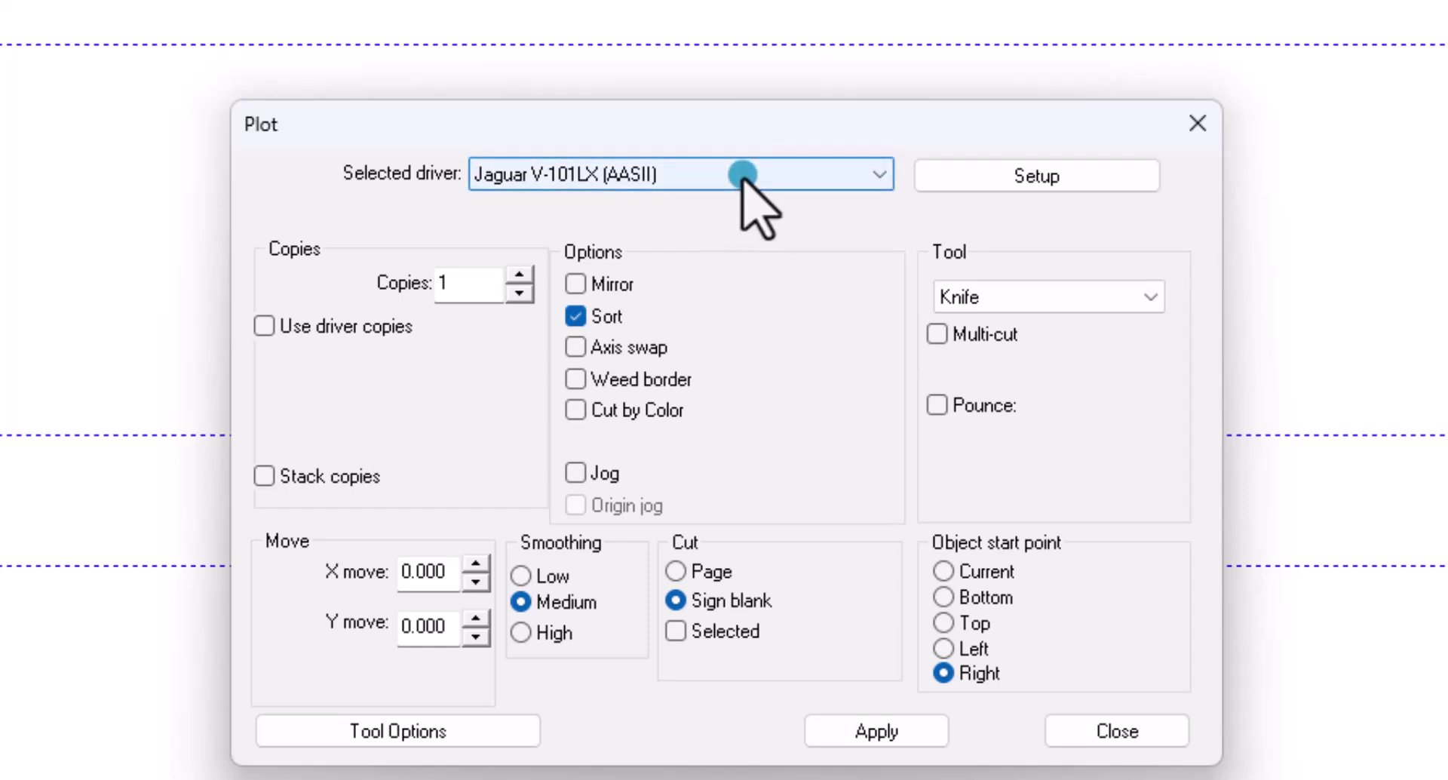
Review the plotter driver and port settings in the plotter setup without changing them.
click(1016, 178)
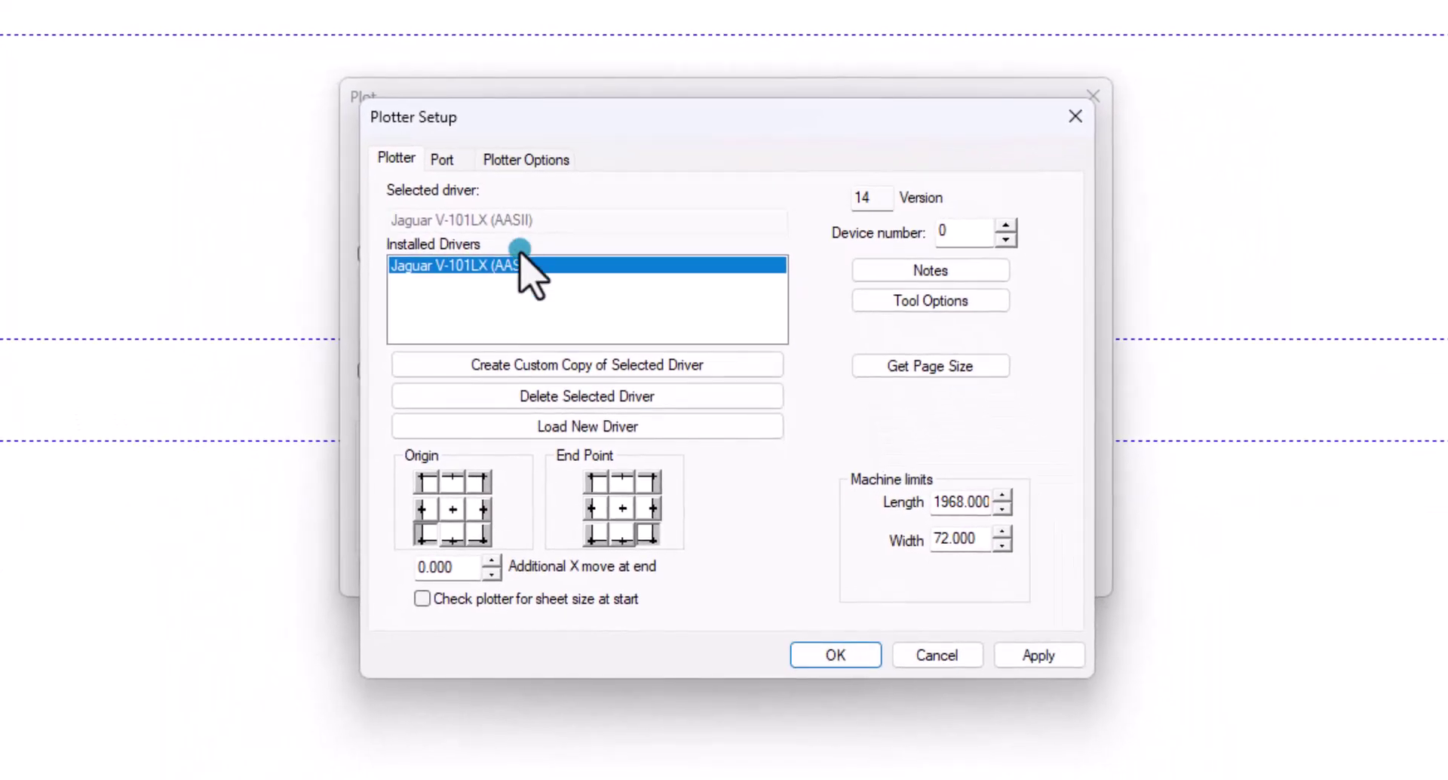
click(444, 158)
click(837, 214)
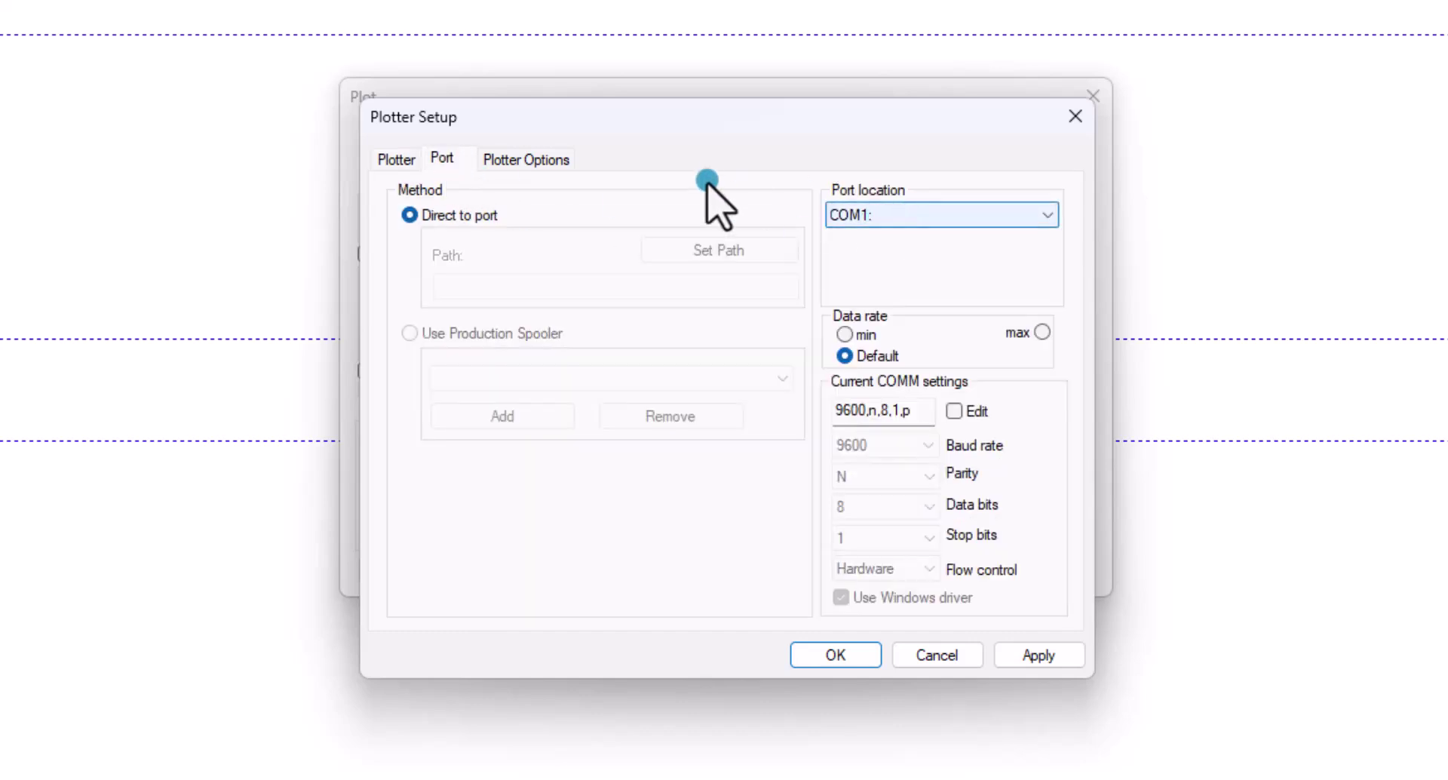
click(382, 161)
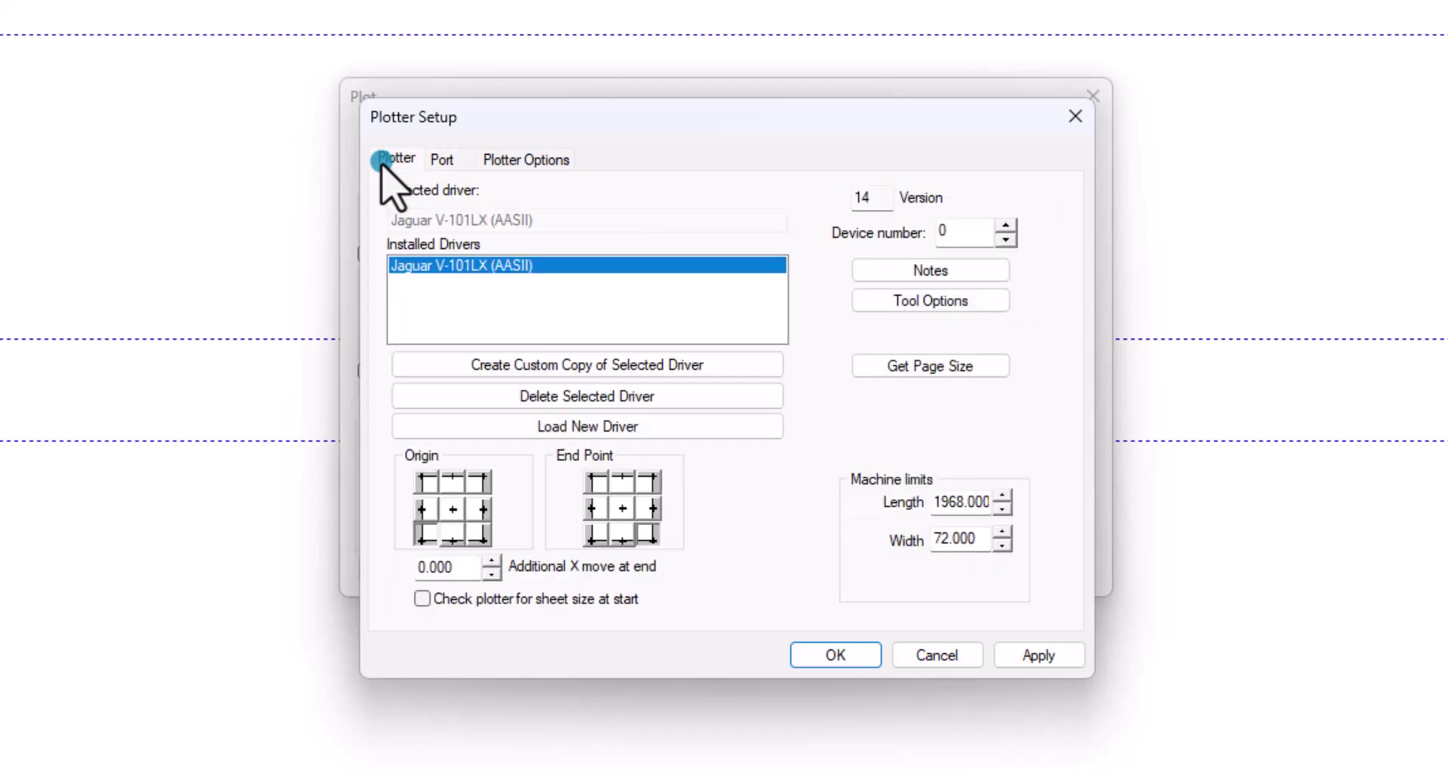
click(1074, 117)
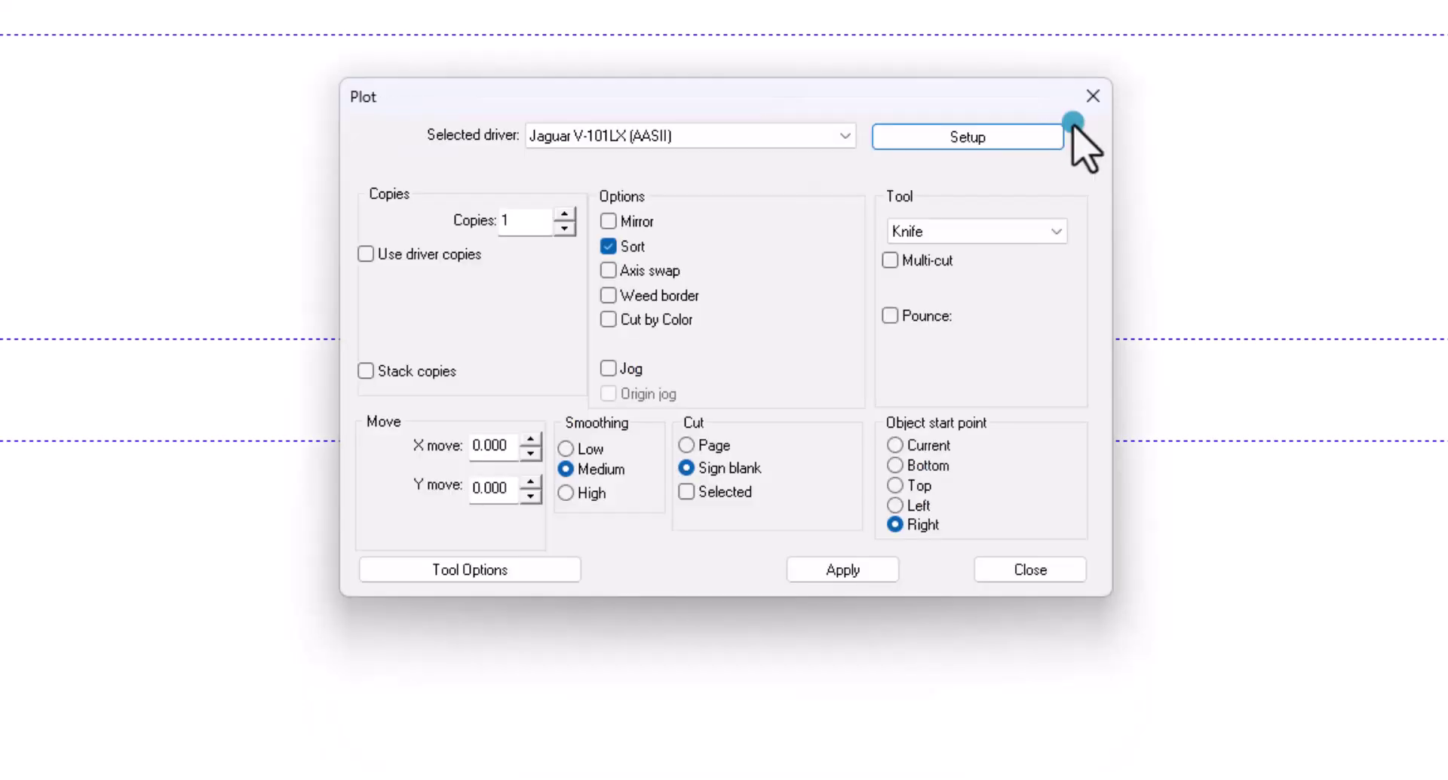
Review the knife's velocity, acceleration and force settings in the Jaguar V-101LX tool options.
click(514, 570)
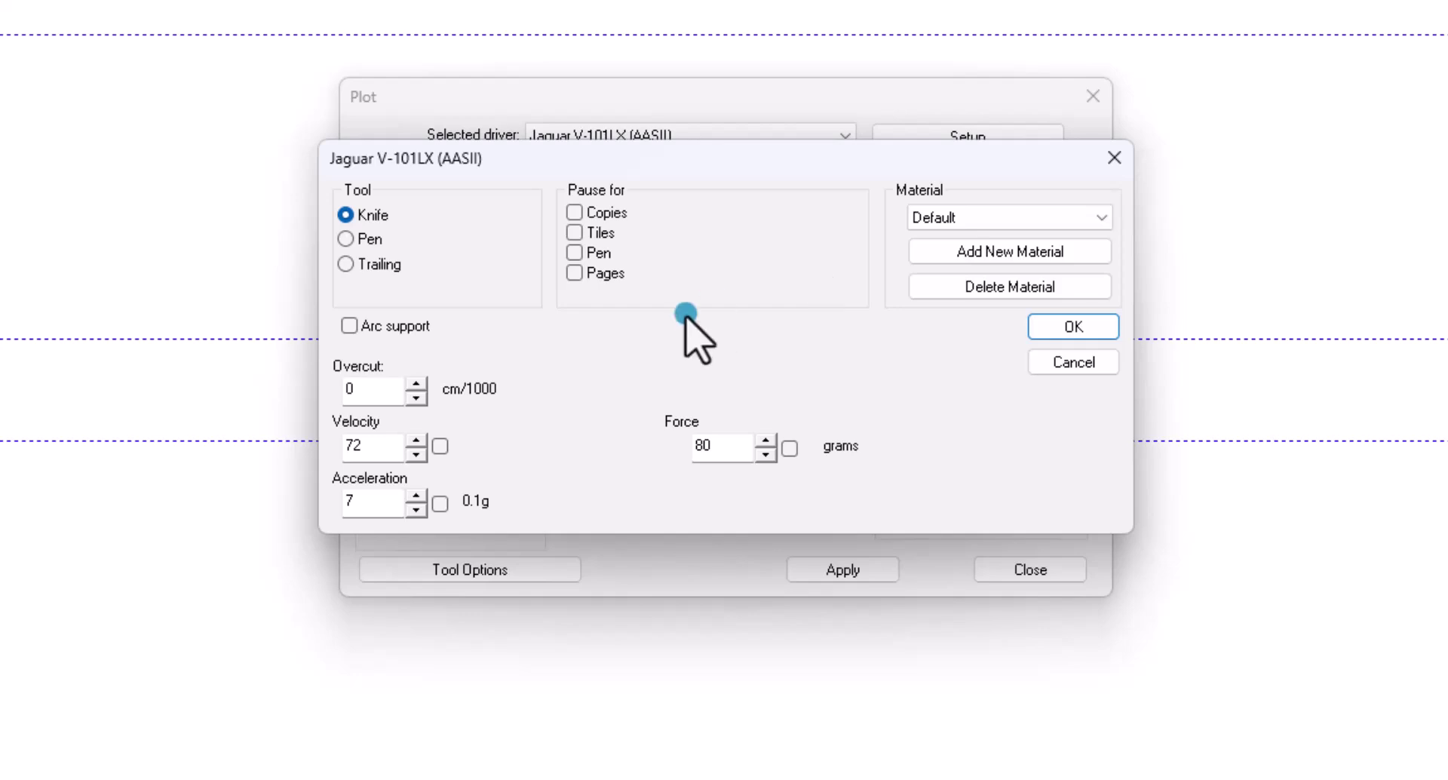
click(437, 447)
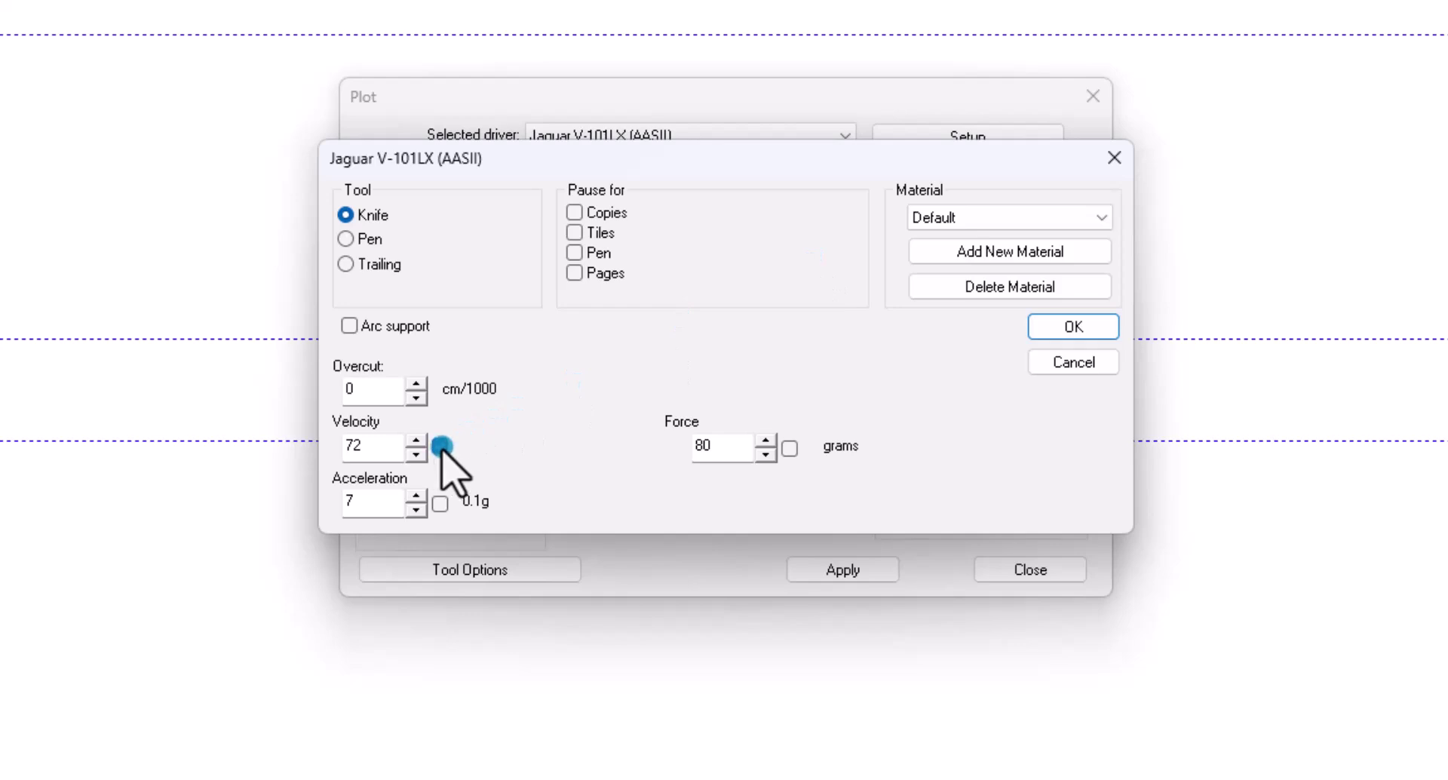
key(Return)
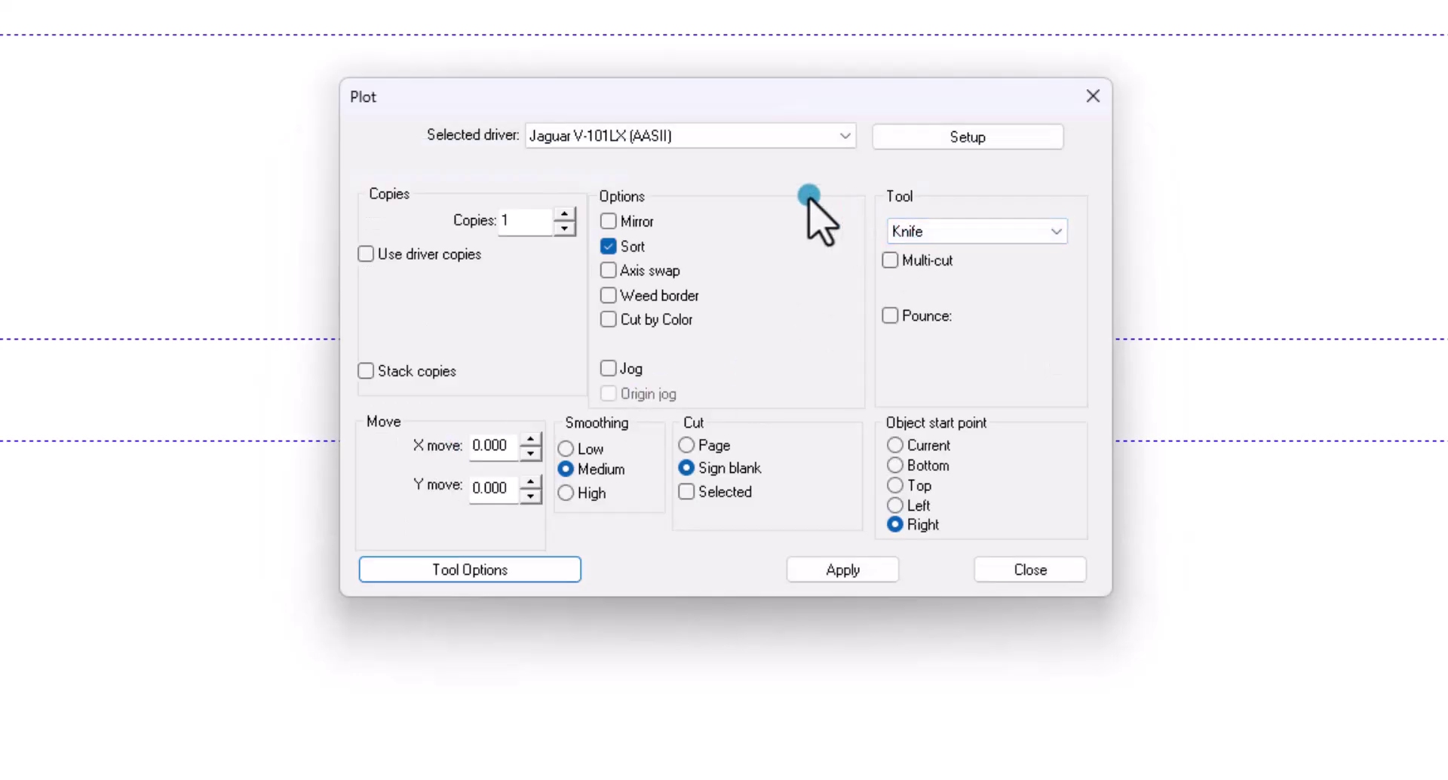
Set the plotter's additional X move at end to 4.75 and apply it.
click(970, 138)
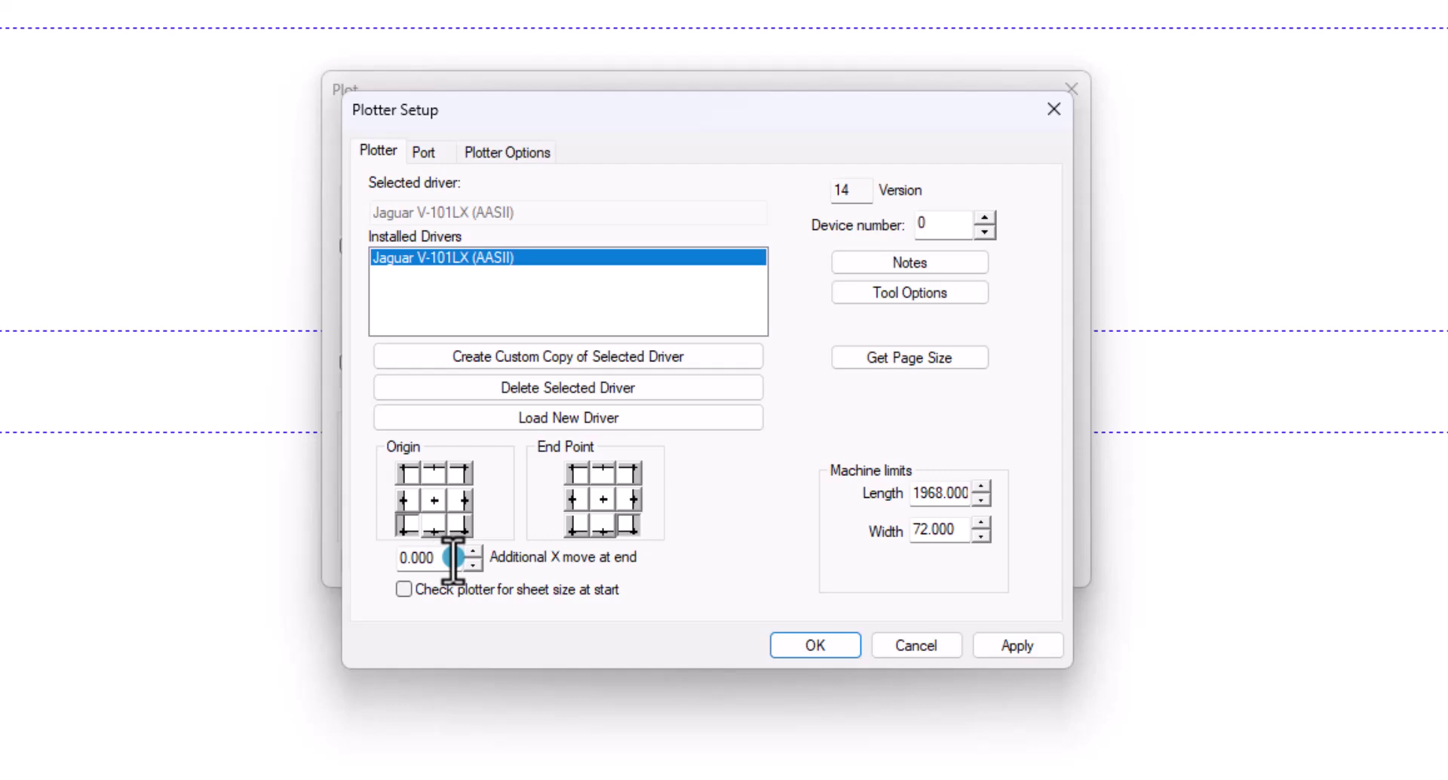
drag(453, 559, 383, 567)
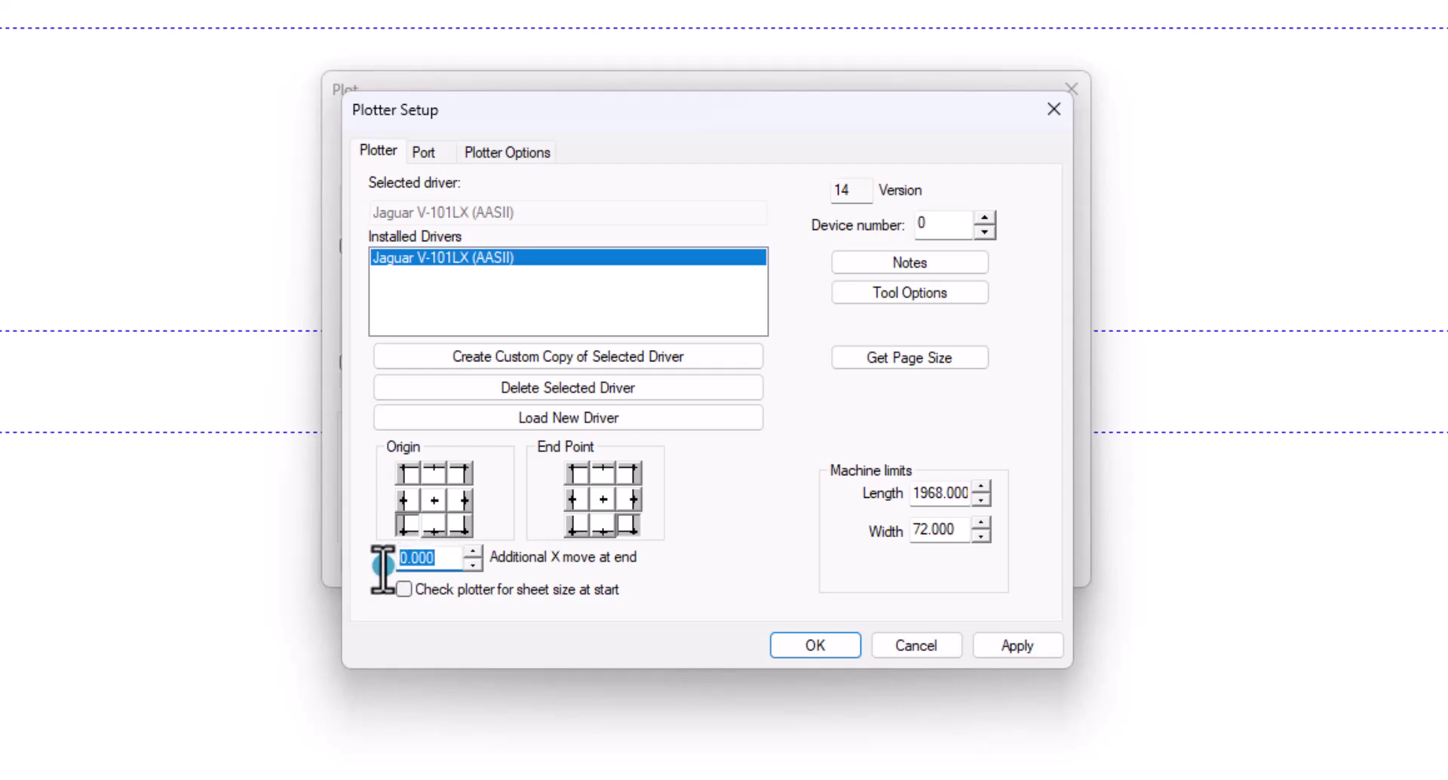
text(4.75)
click(1039, 643)
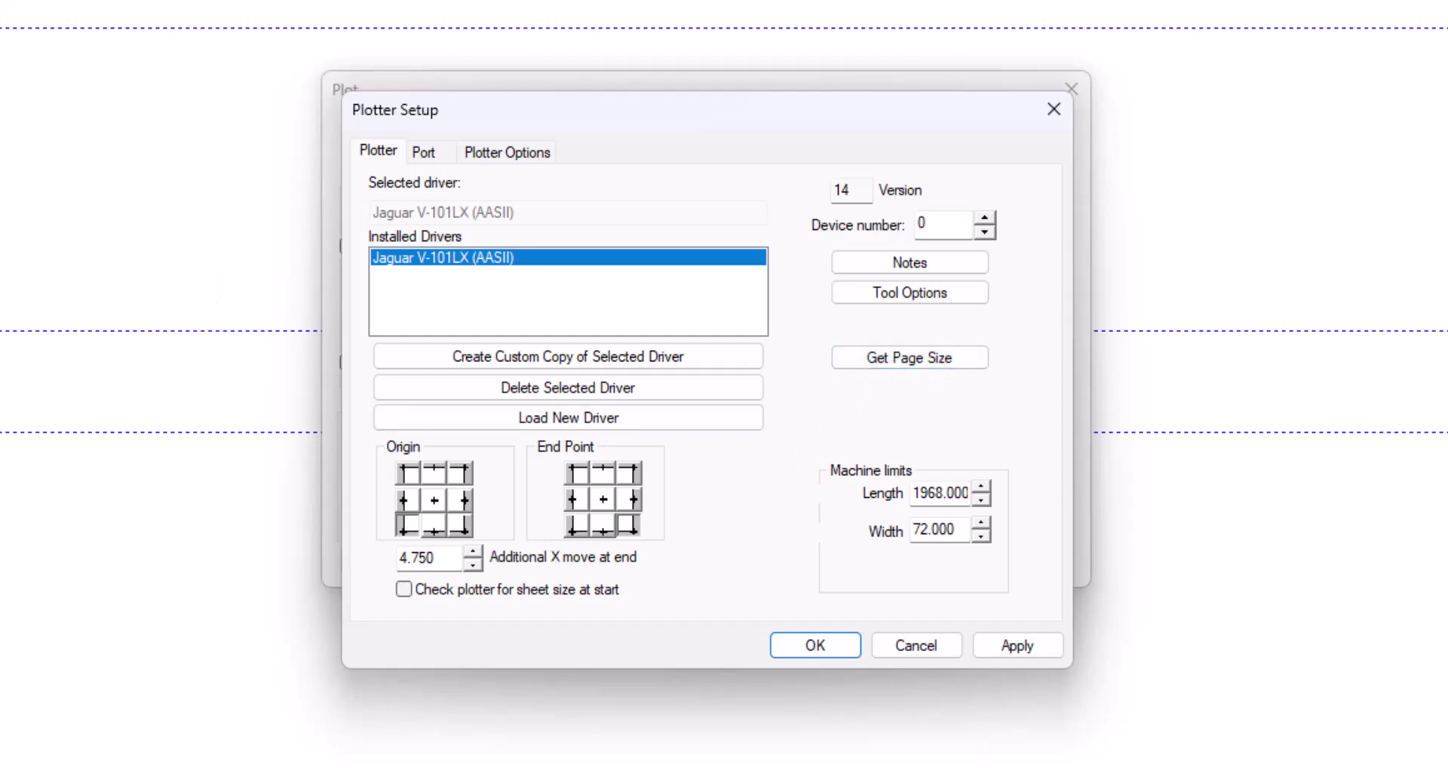
Set the plotter's machine limit width to 72.
click(915, 355)
click(957, 526)
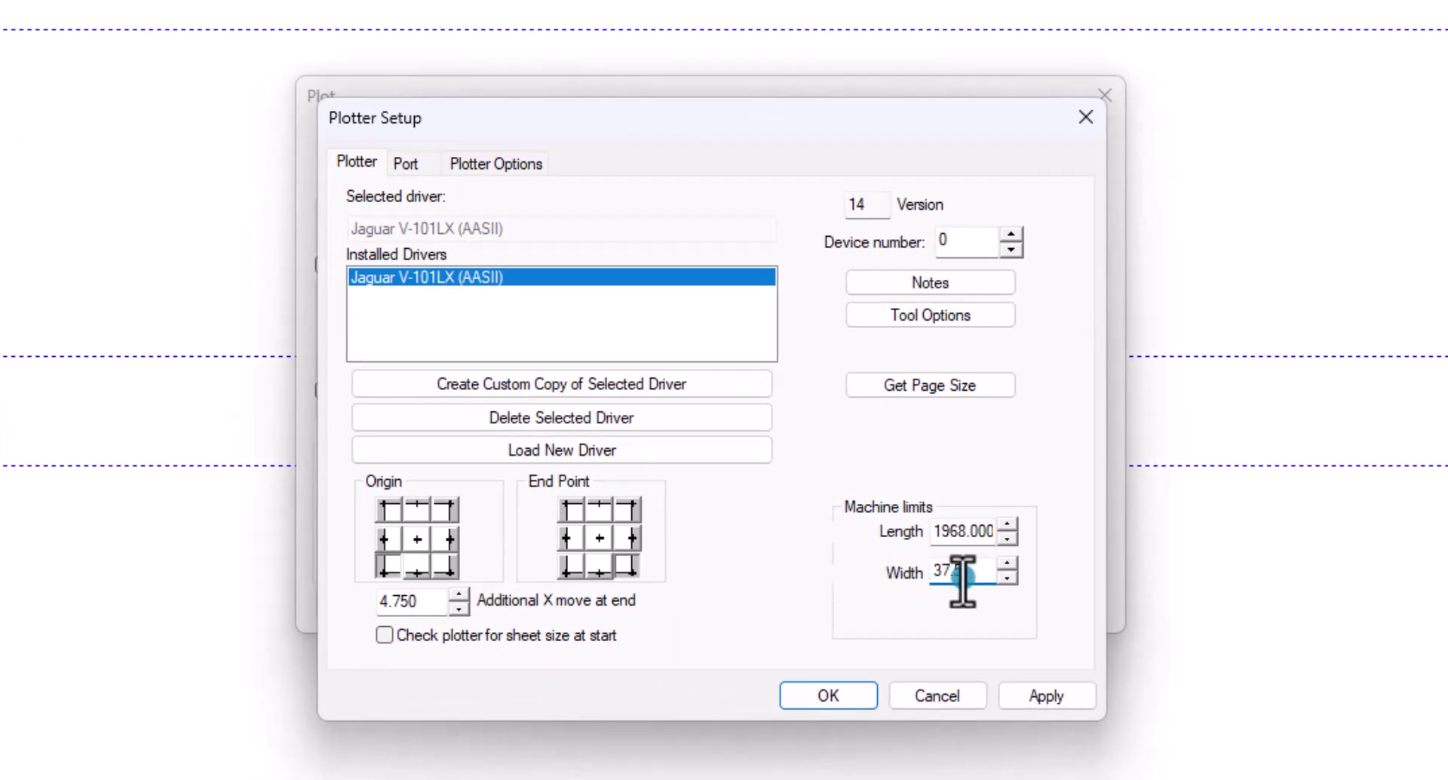
drag(964, 575, 928, 573)
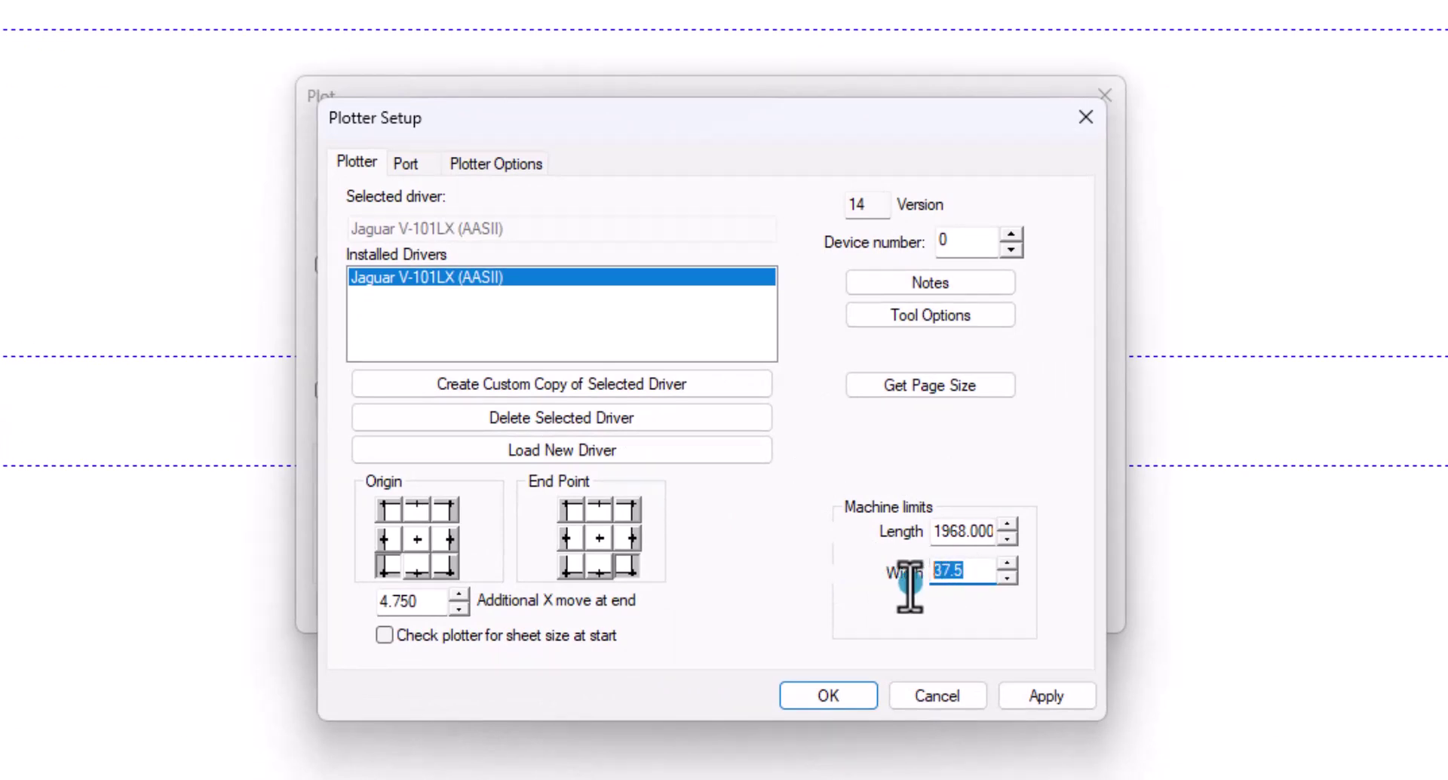
text(72.)
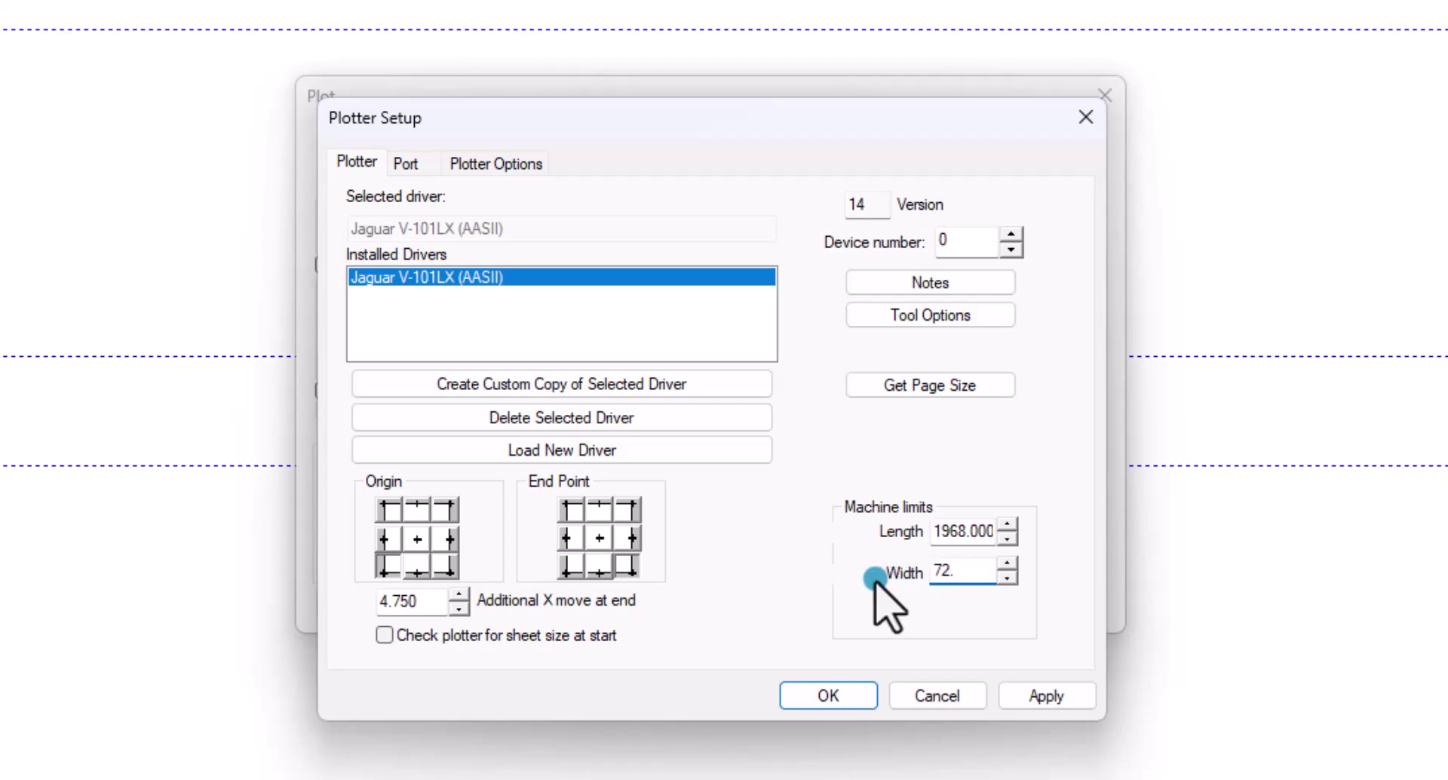
click(954, 566)
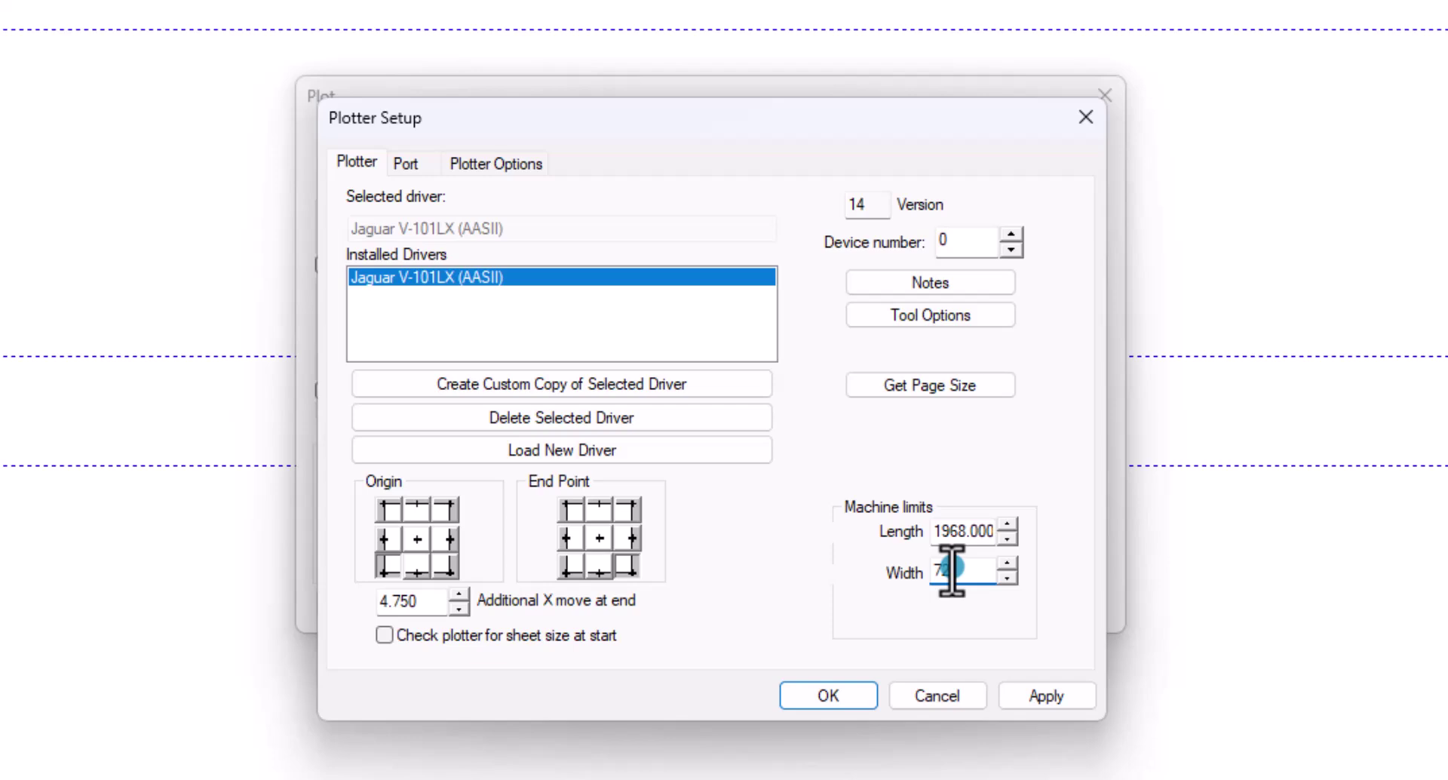
text(.)
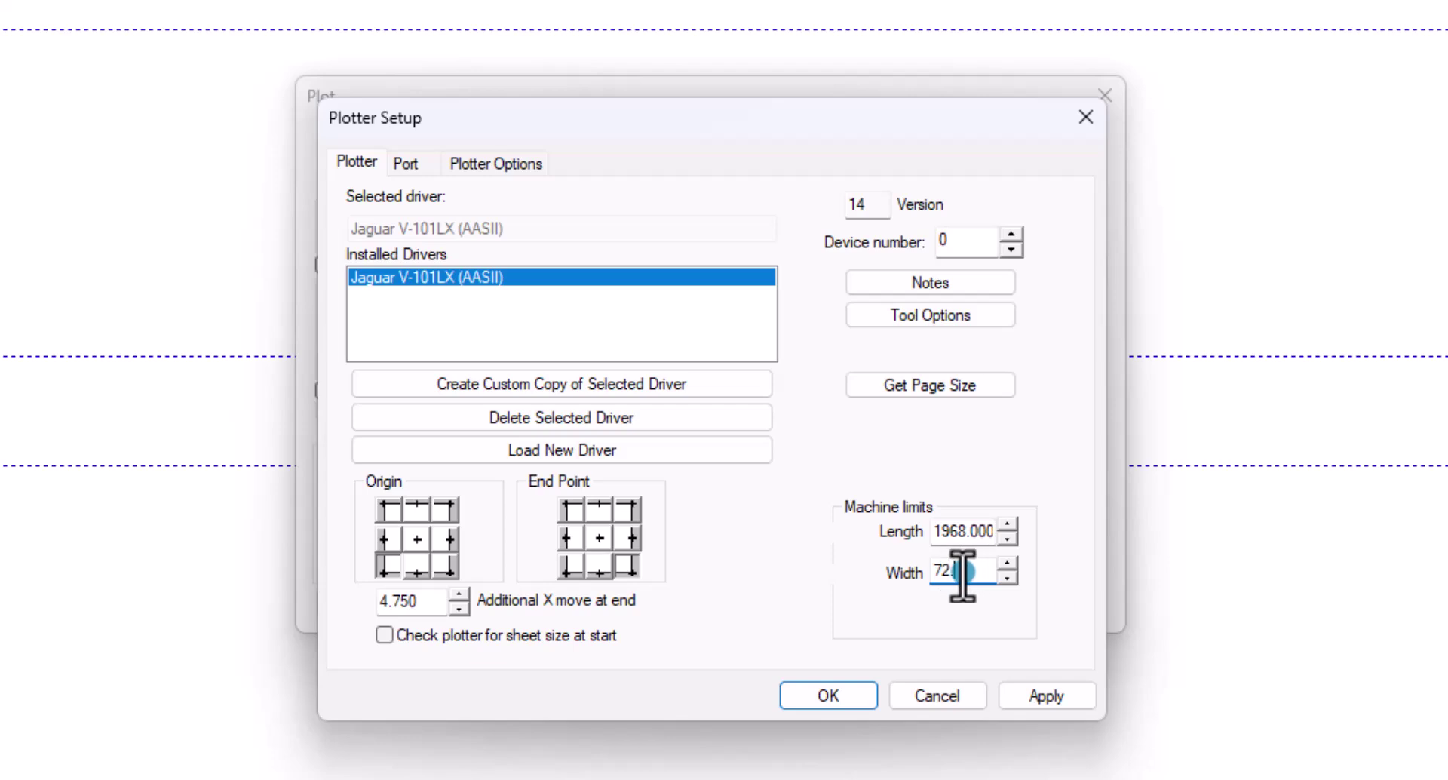
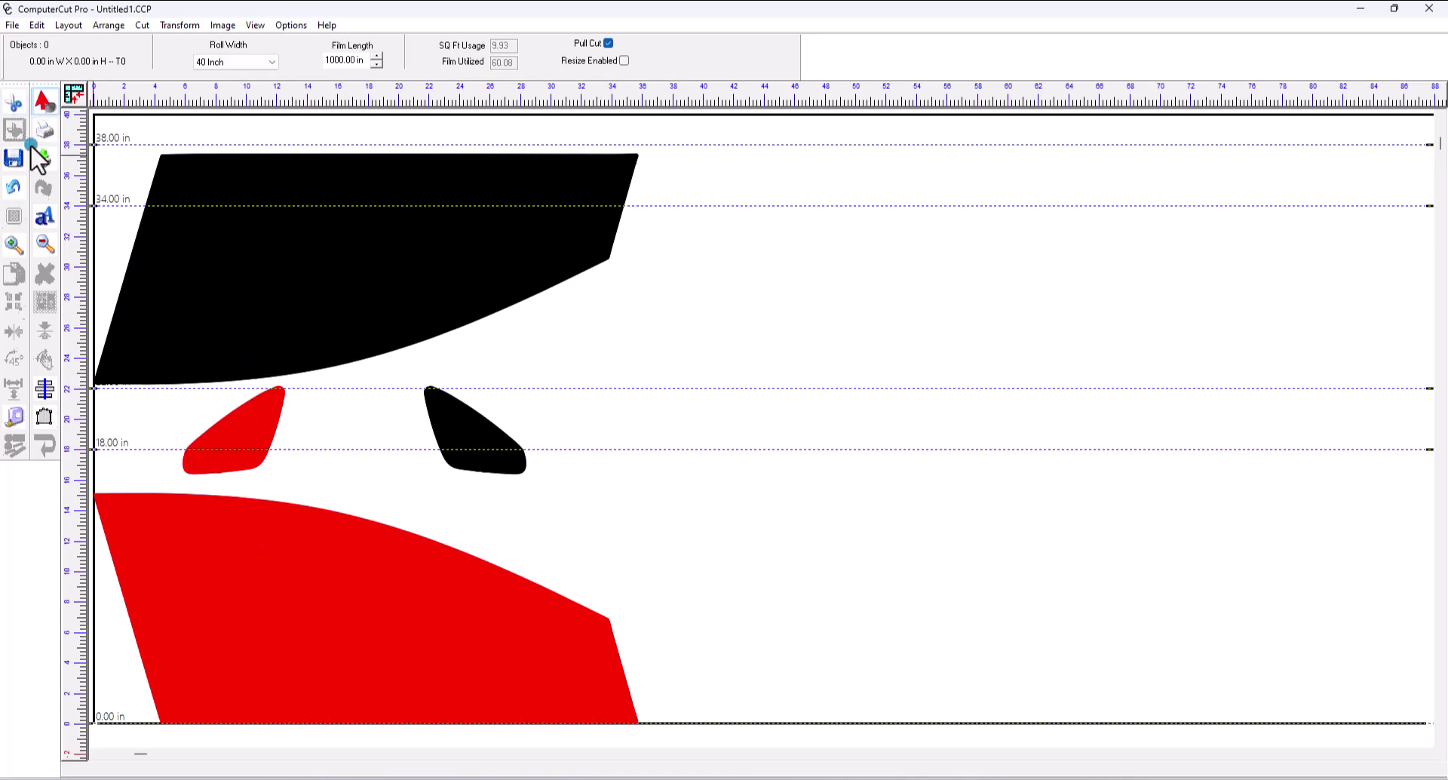
Move the large red window pattern up about 0.5 in from the lower edge of the film.
click(339, 558)
double_click(487, 580)
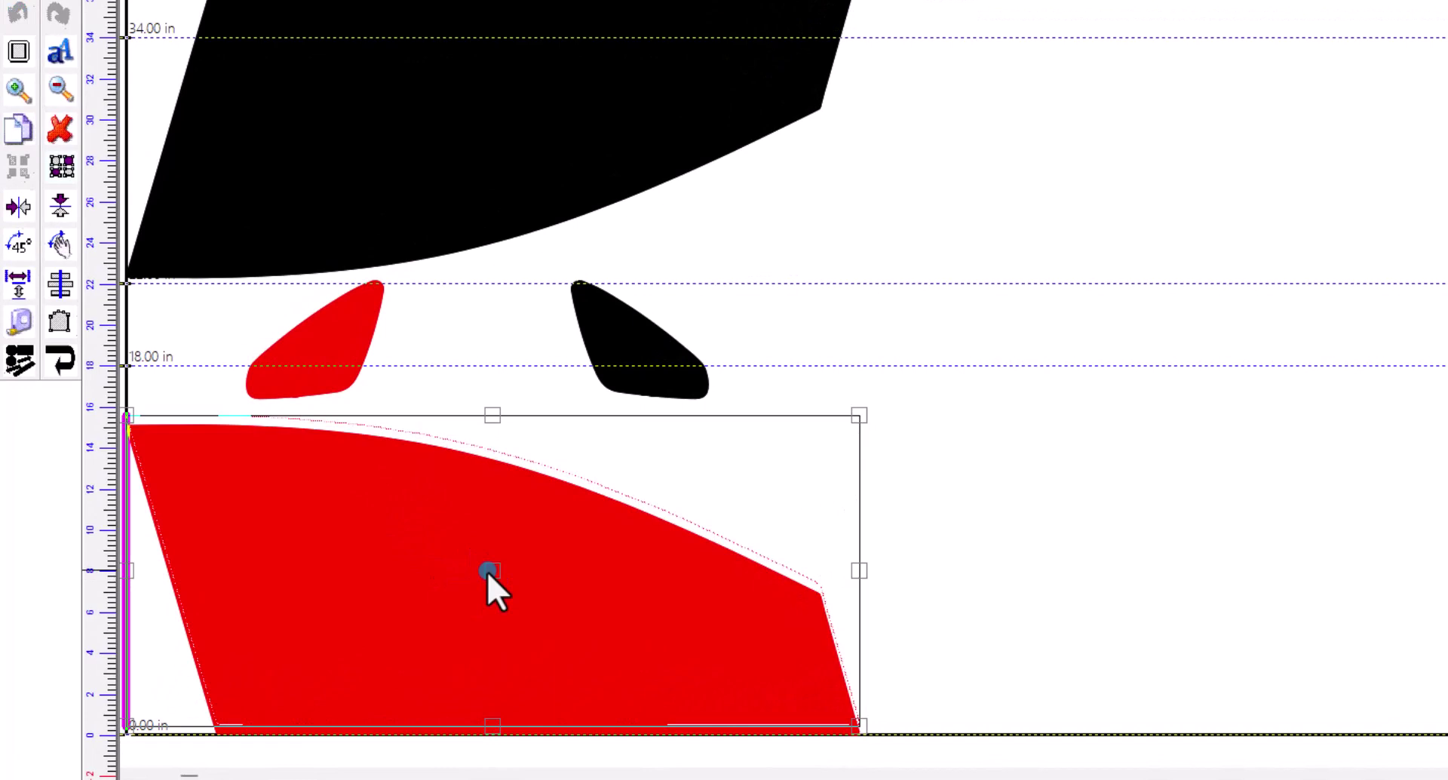
drag(487, 572, 487, 571)
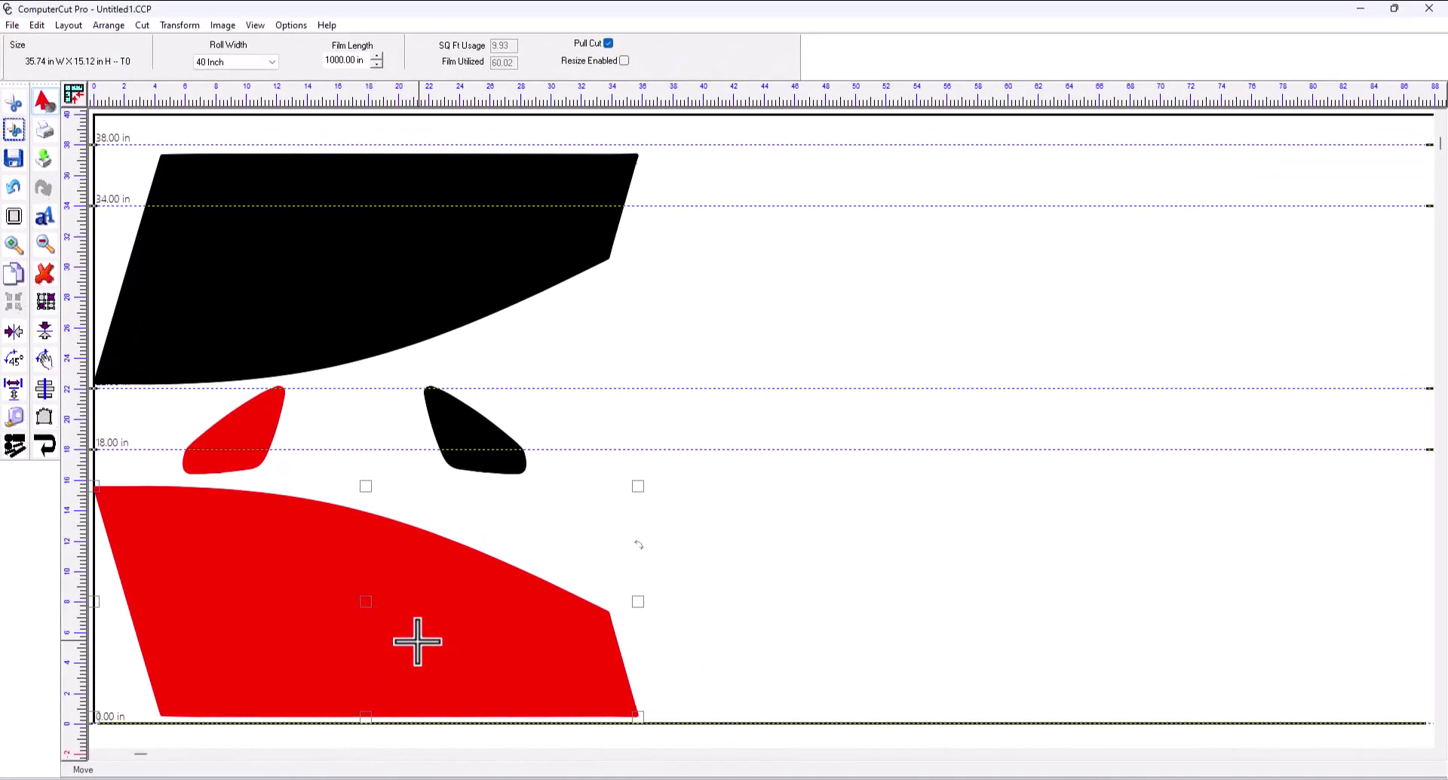
click(506, 514)
click(317, 472)
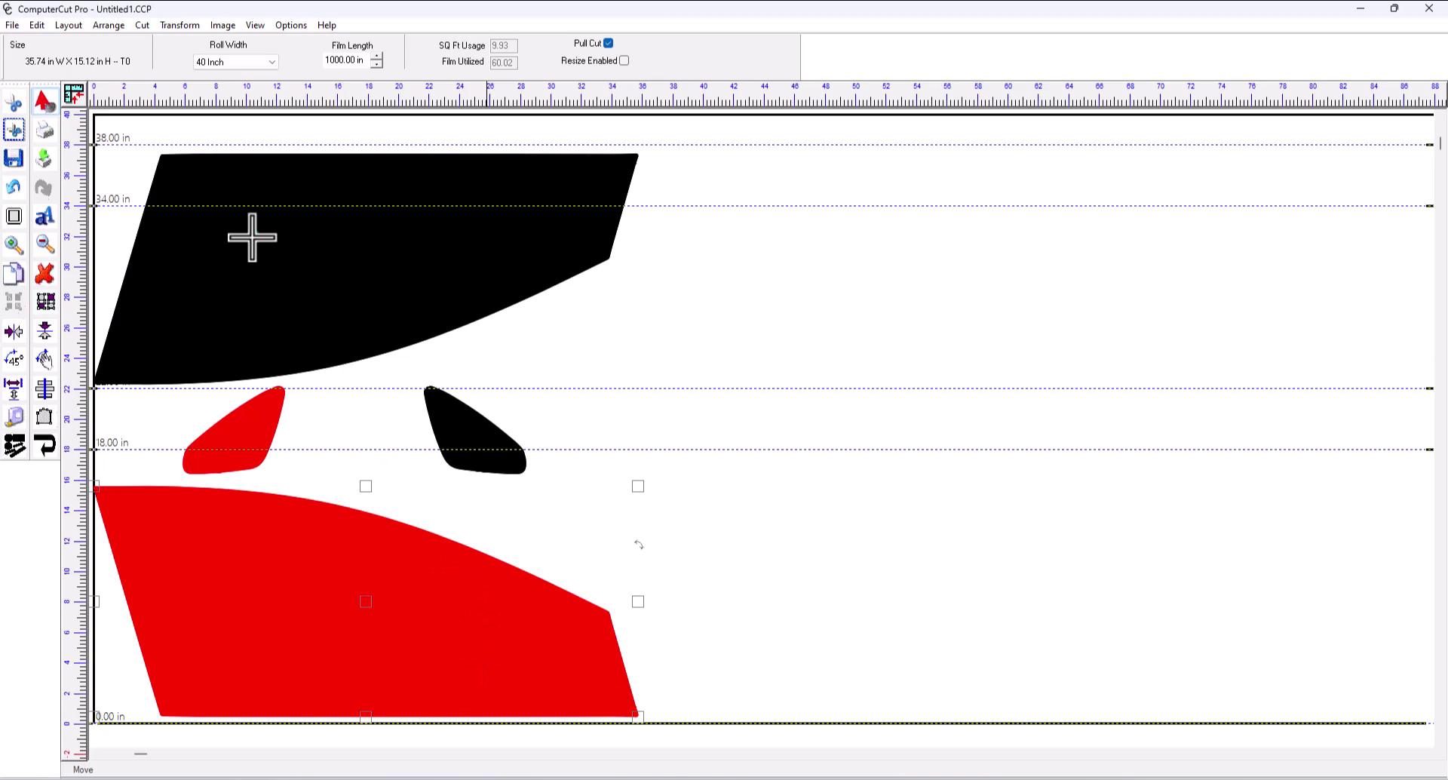
Set the Y move in the plotting defaults to 0.25 and apply it.
click(139, 27)
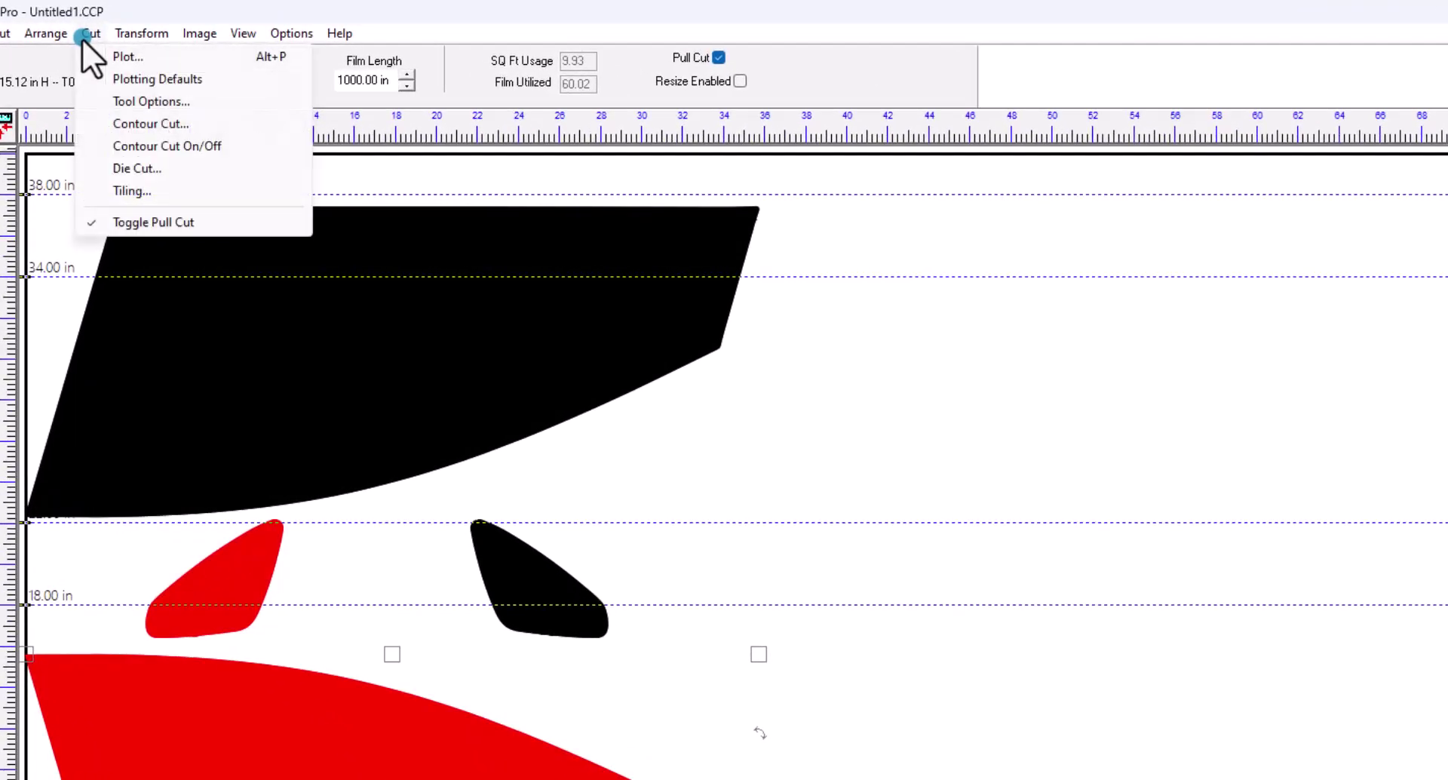
click(112, 79)
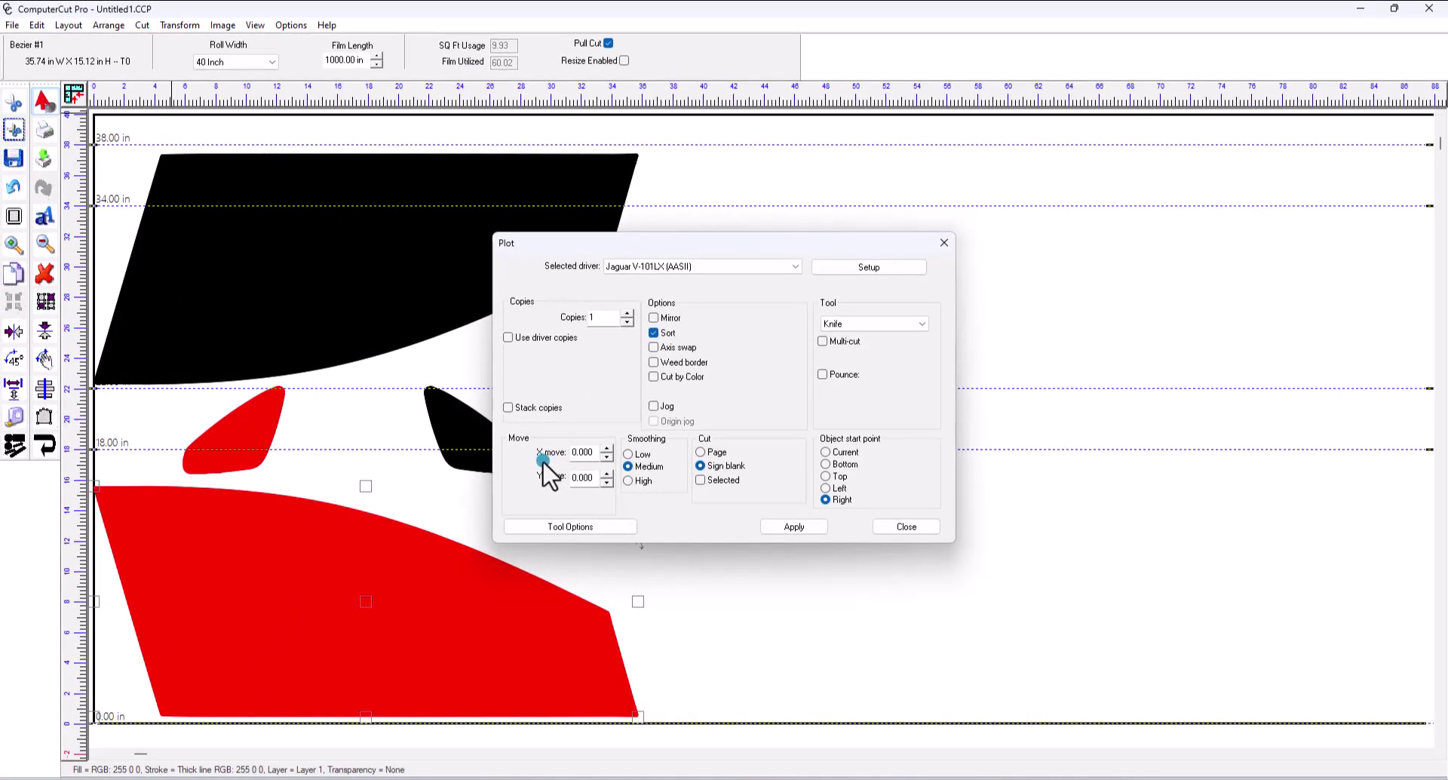
click(628, 465)
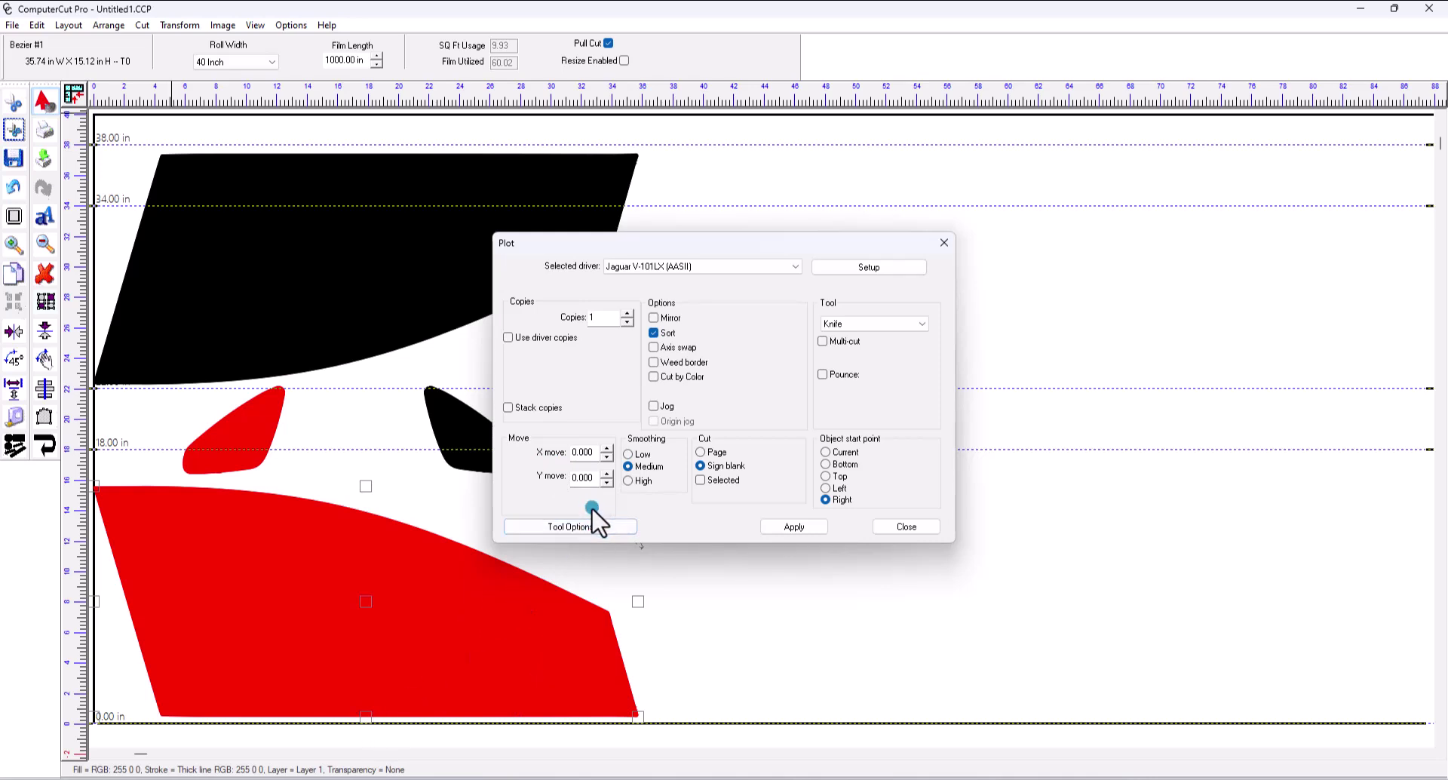
double_click(597, 477)
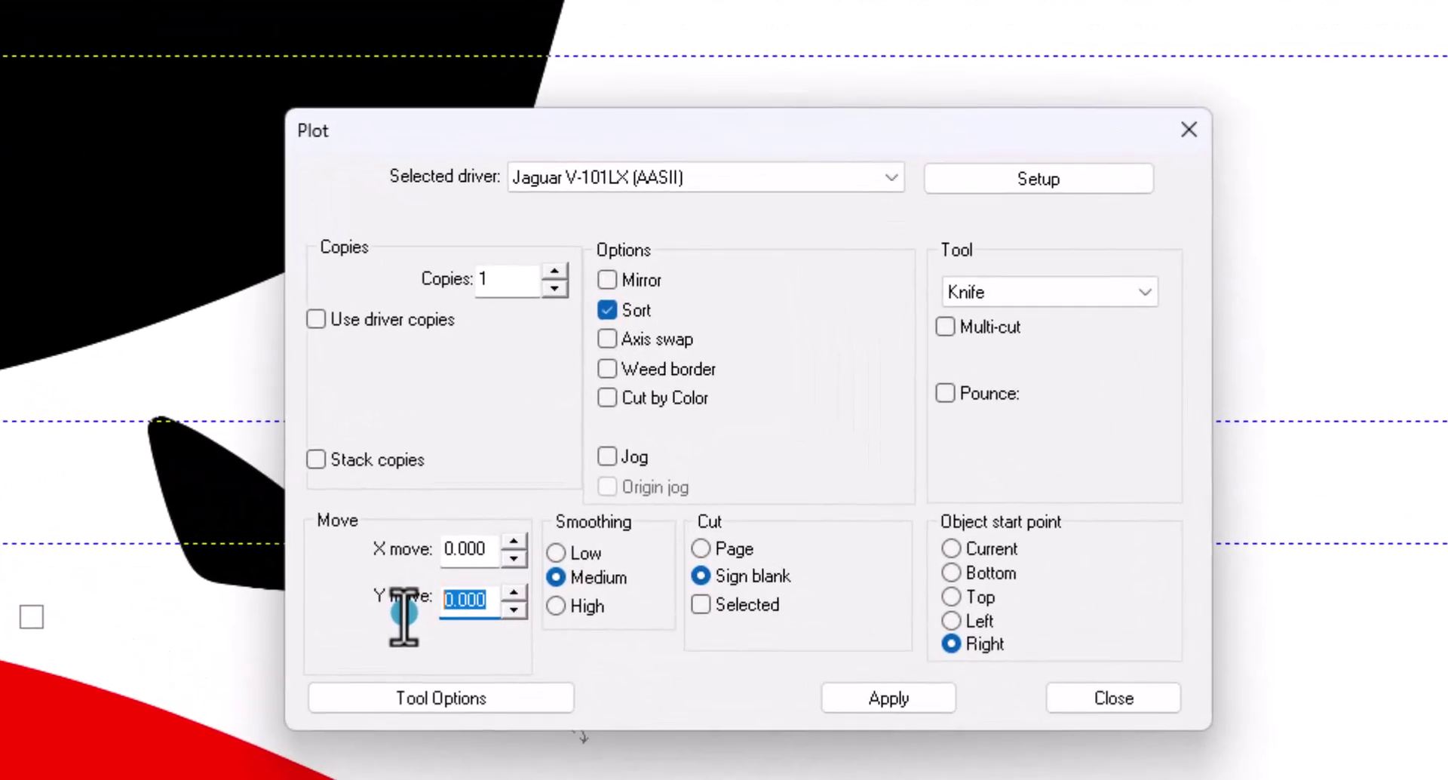
text(.25)
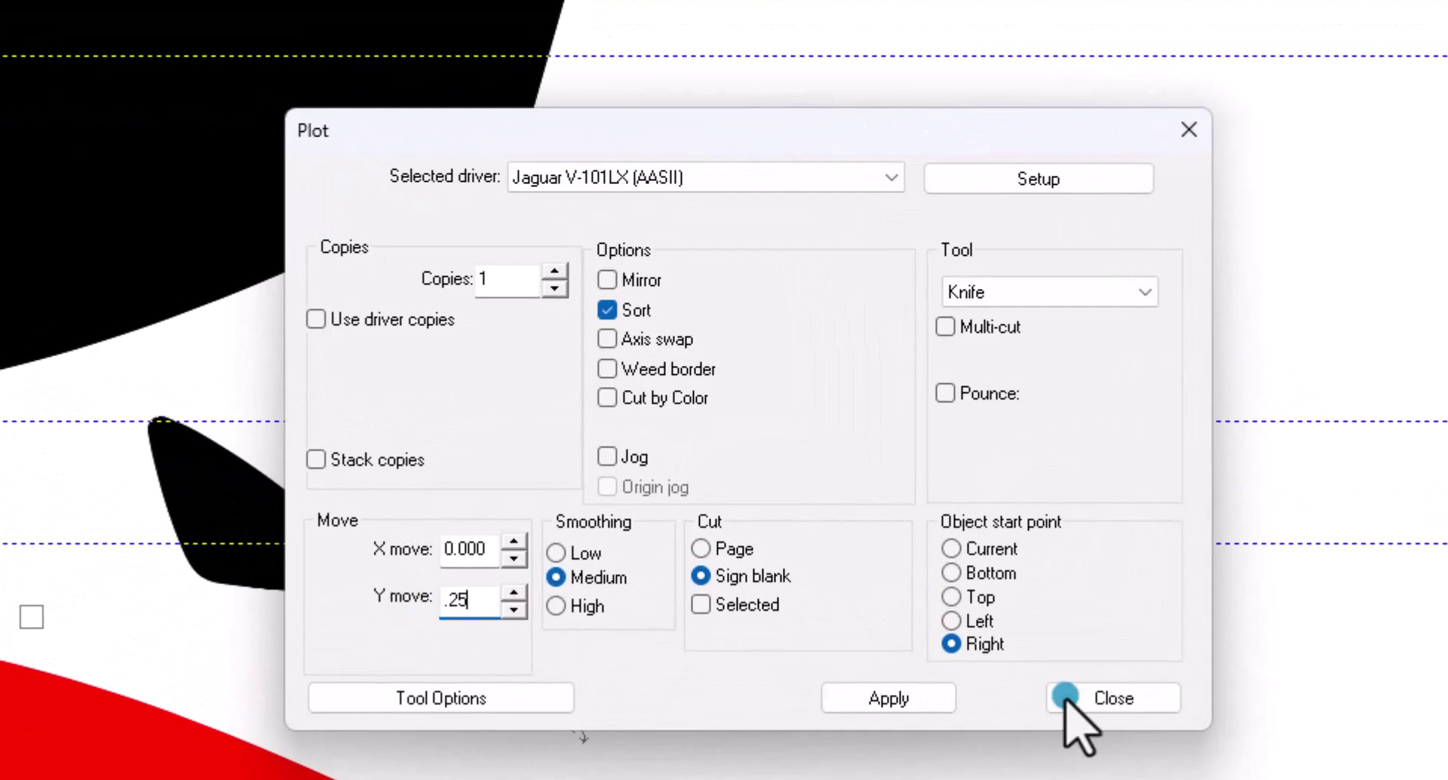
click(937, 701)
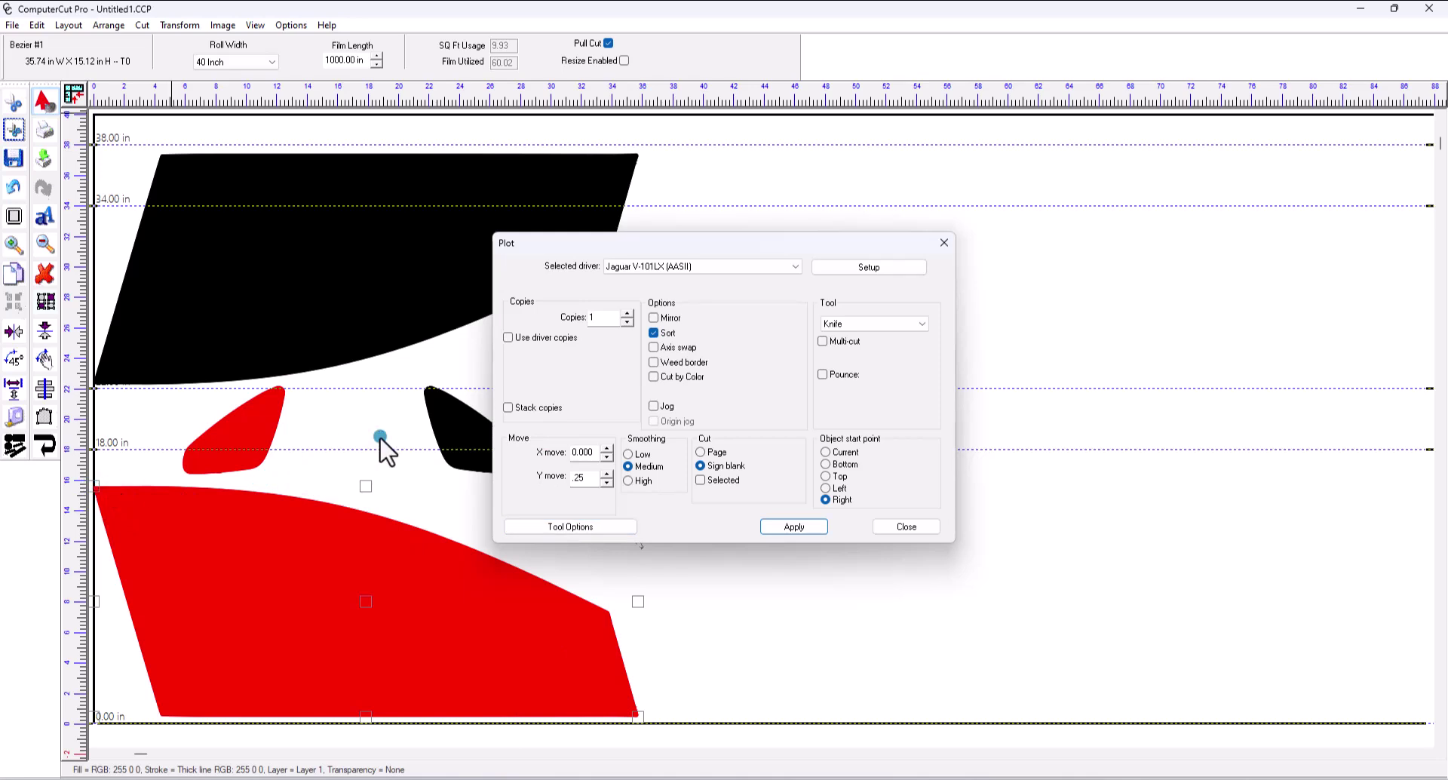
click(596, 451)
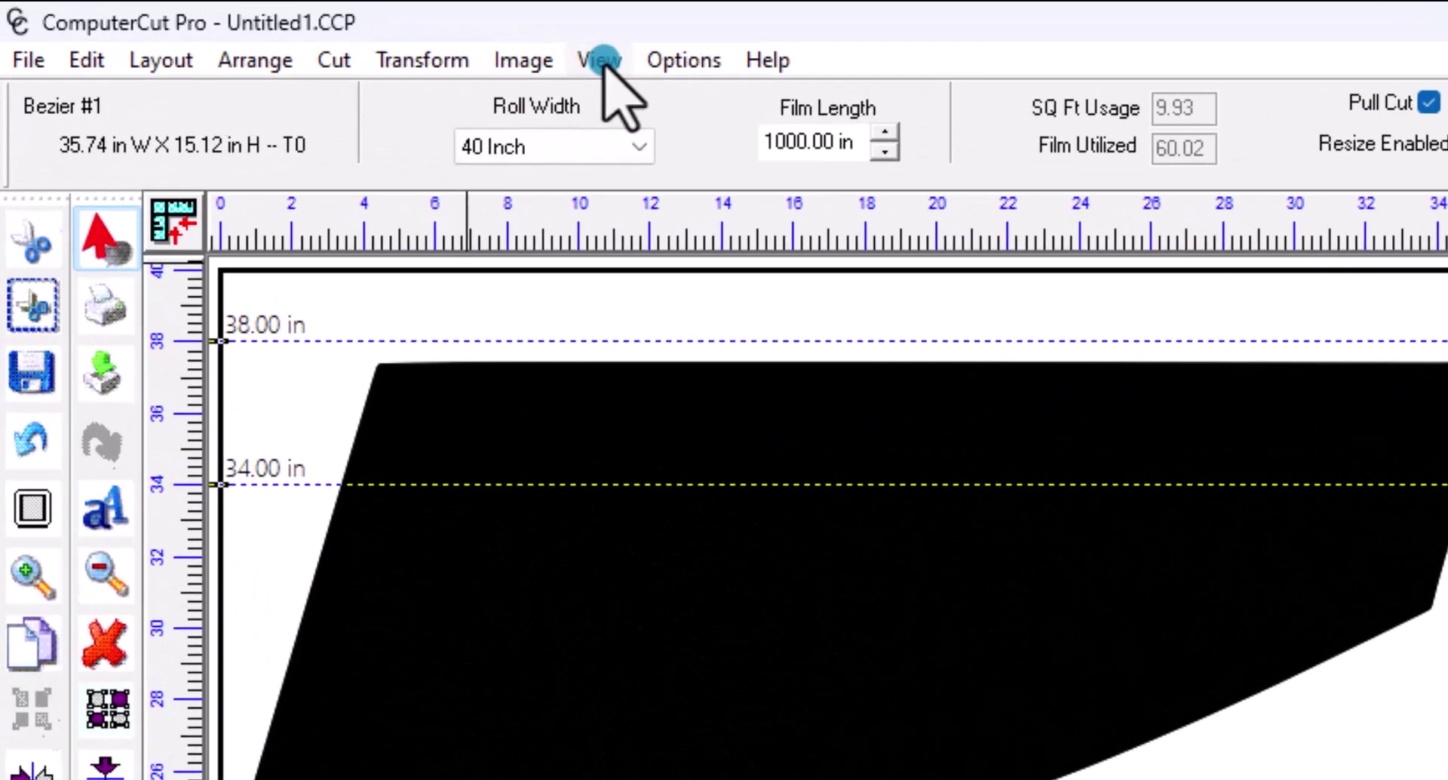
Set the toolbar icon size to Large.
click(255, 26)
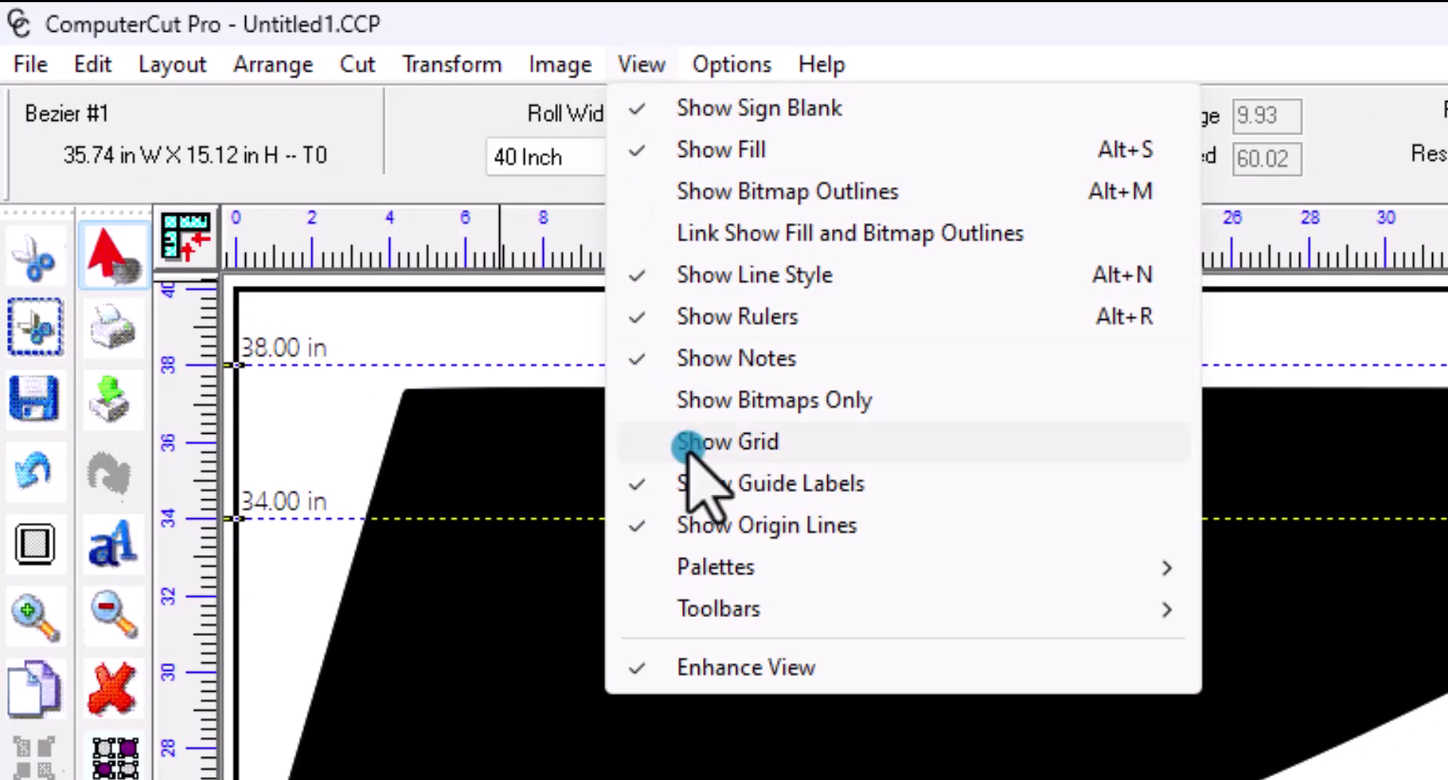
mouse_move(708, 607)
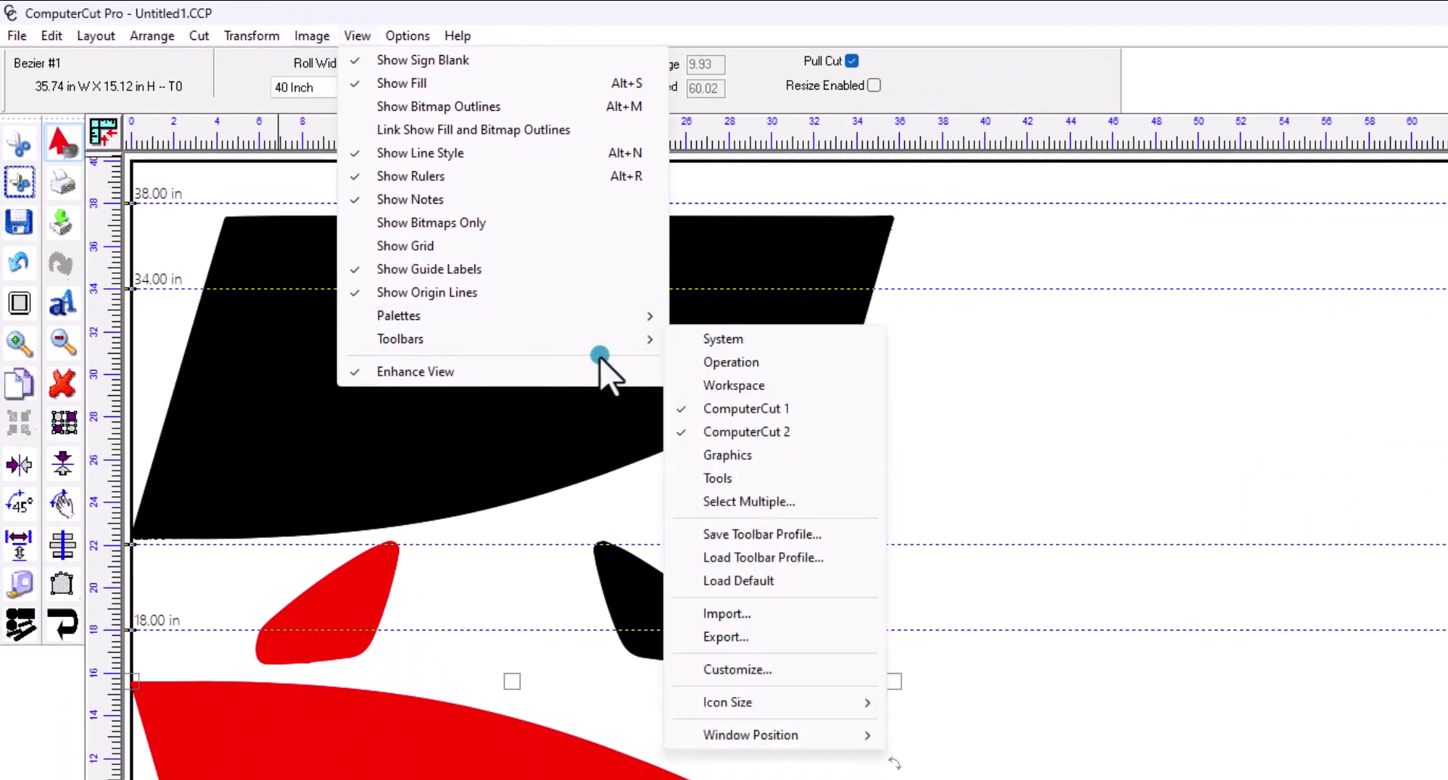
click(634, 344)
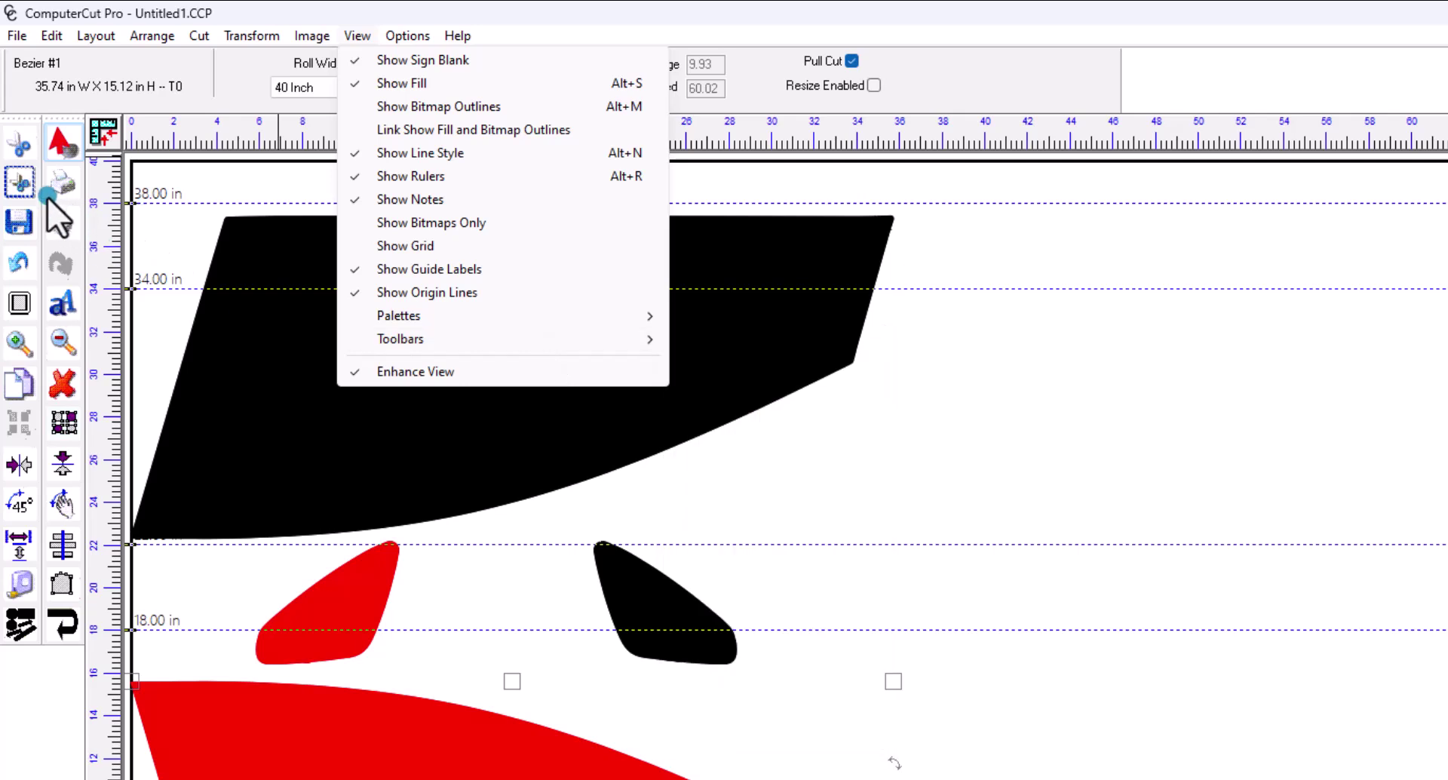
click(386, 307)
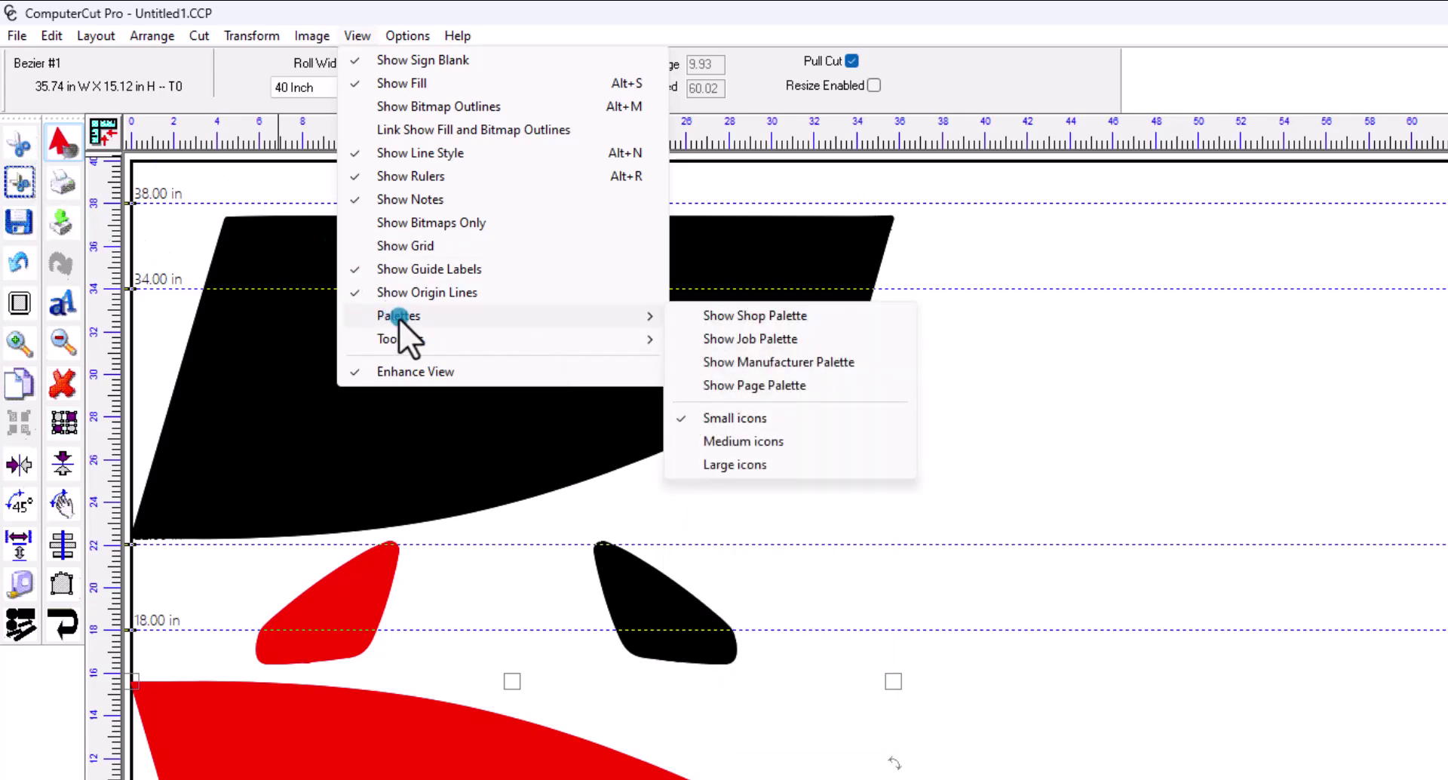
click(465, 341)
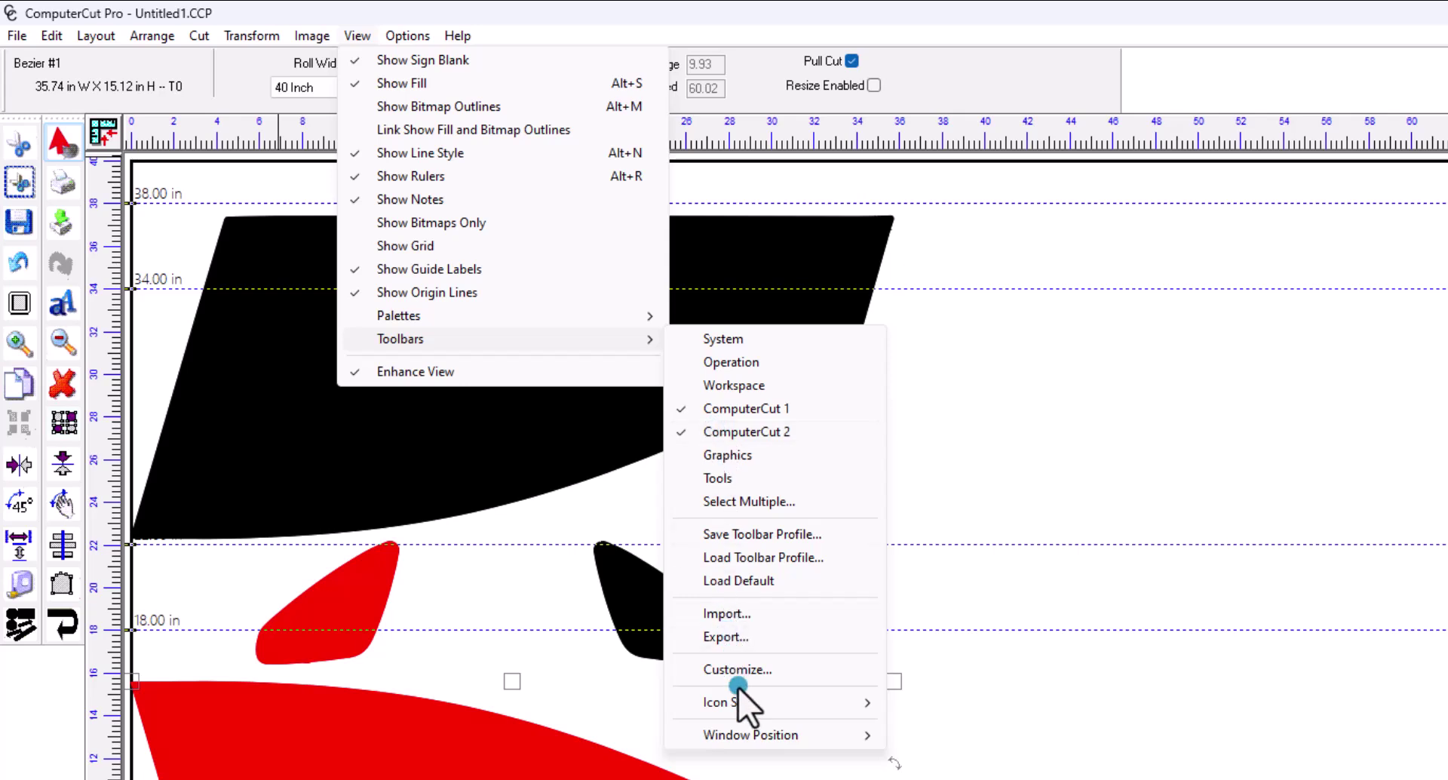
mouse_move(740, 703)
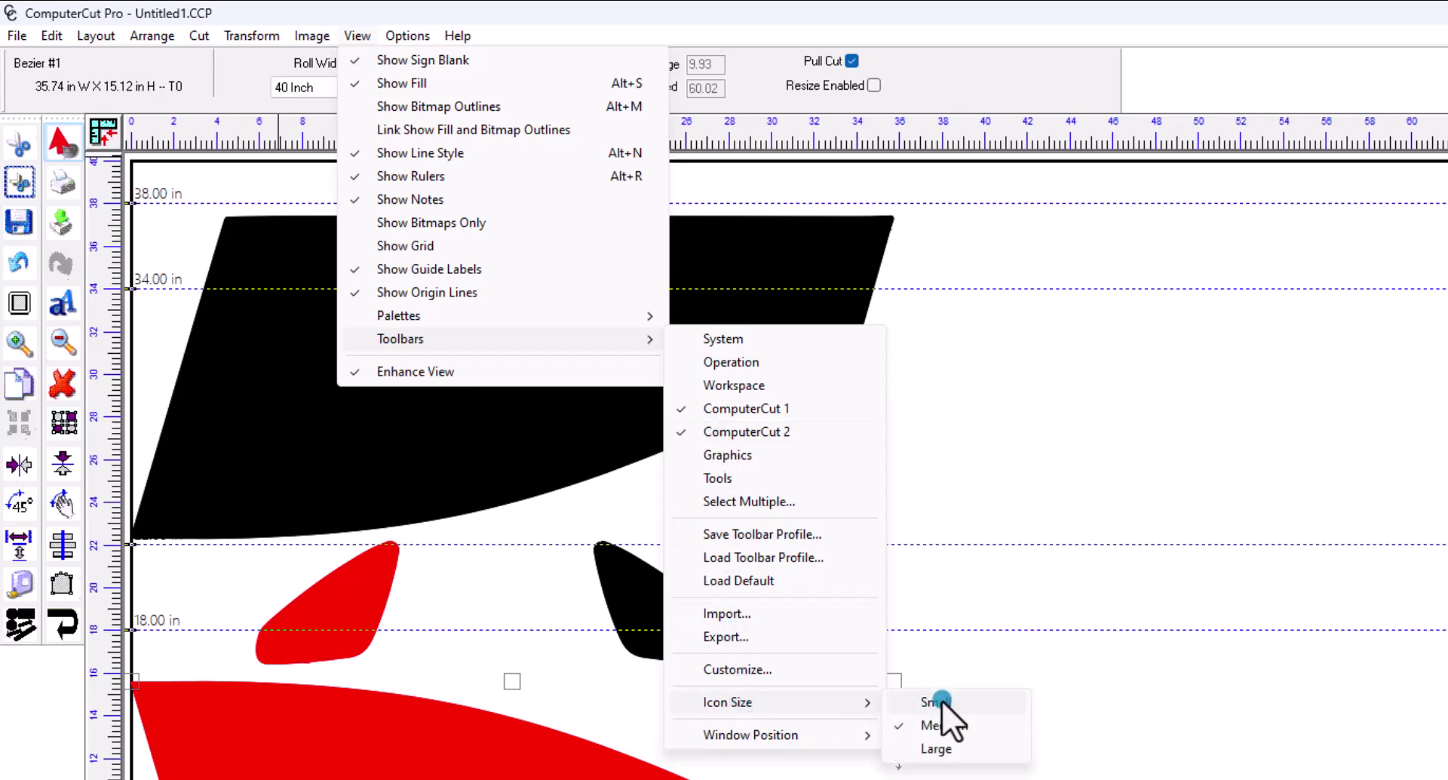
click(925, 751)
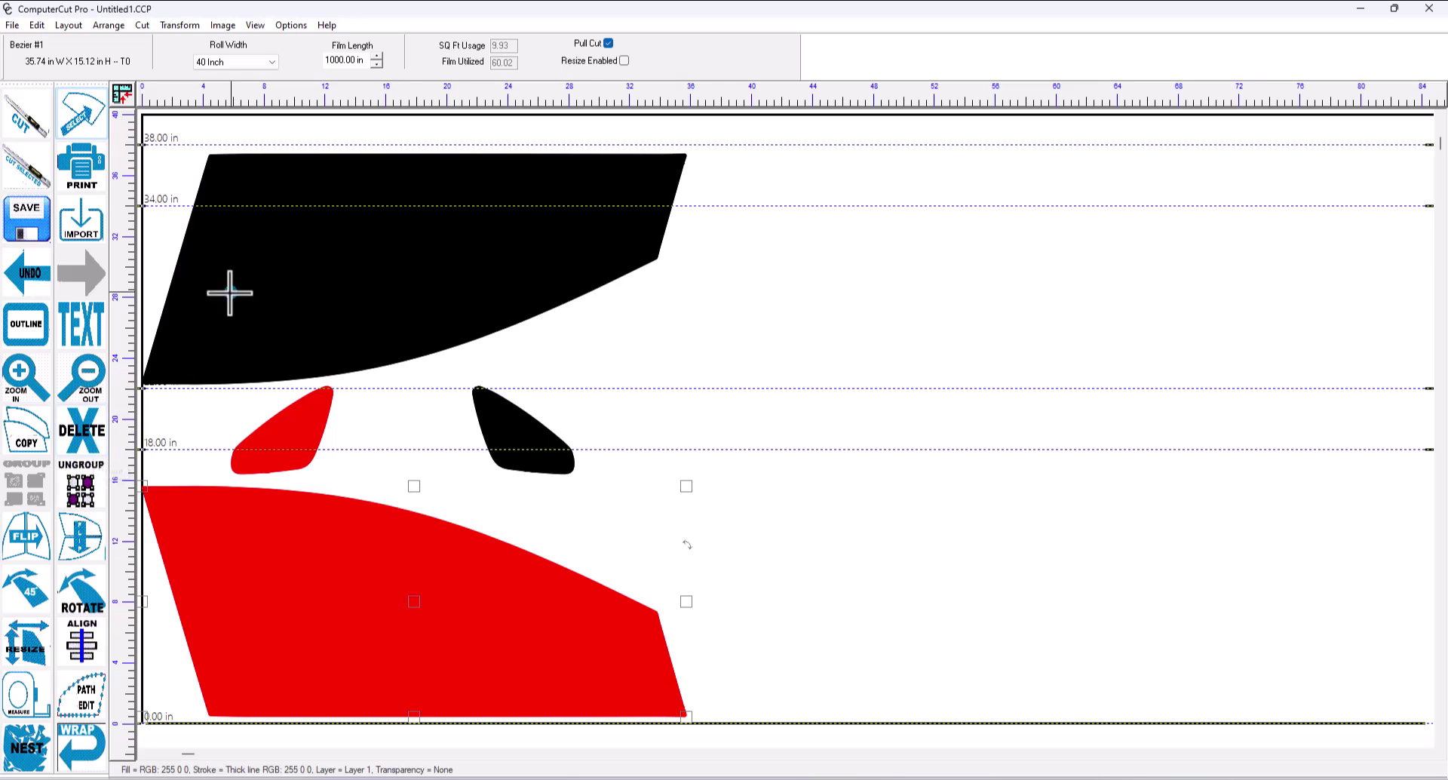
Change the toolbar icon size to Medium.
click(255, 25)
mouse_move(287, 242)
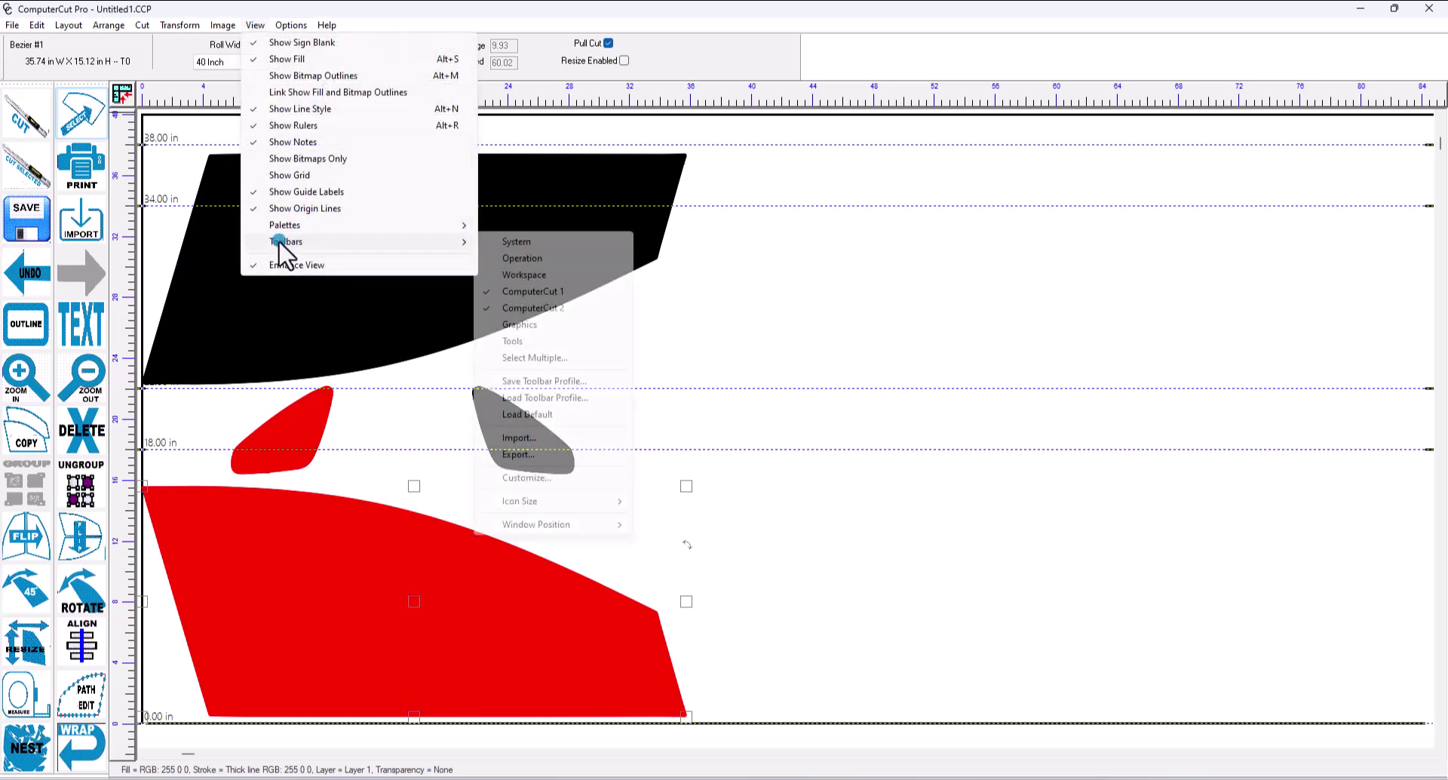
mouse_move(528, 502)
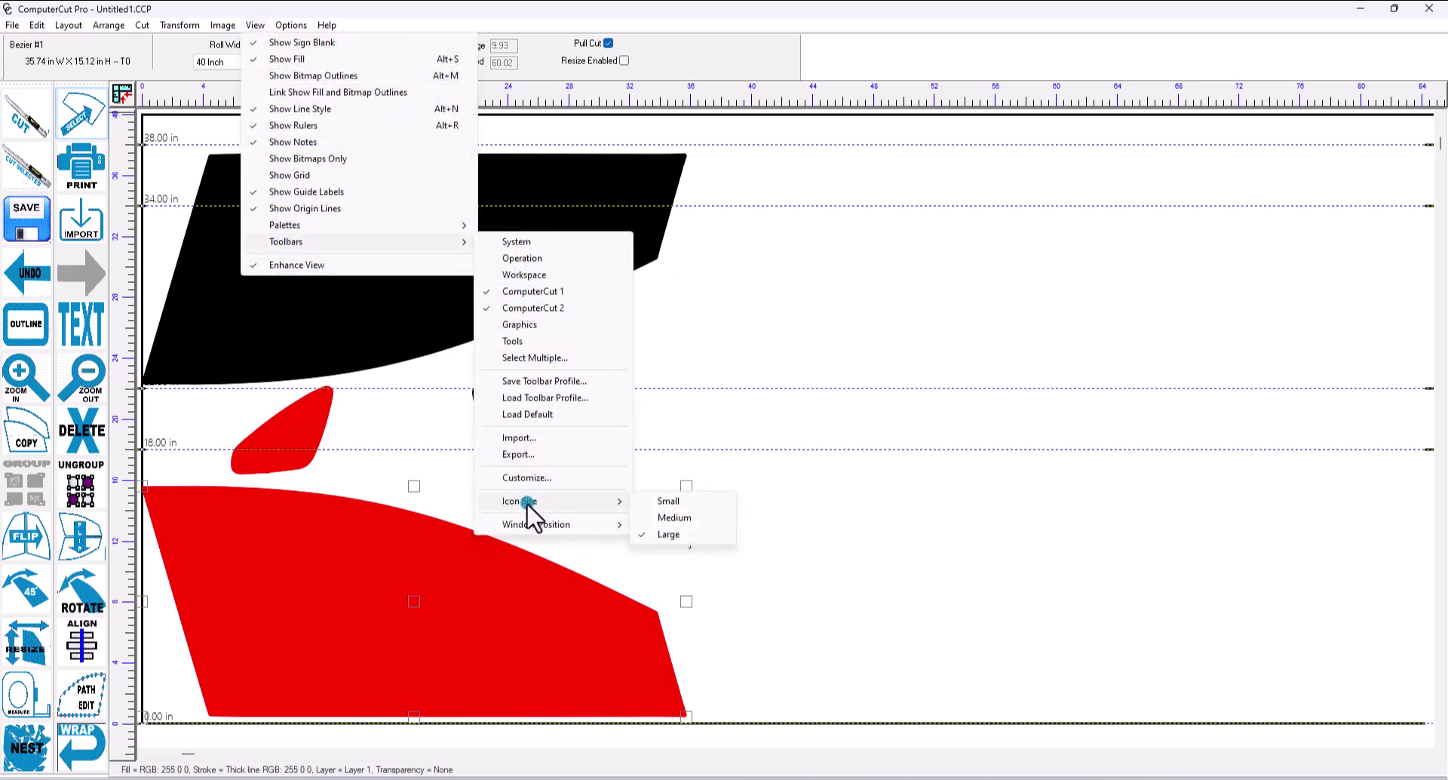
click(664, 517)
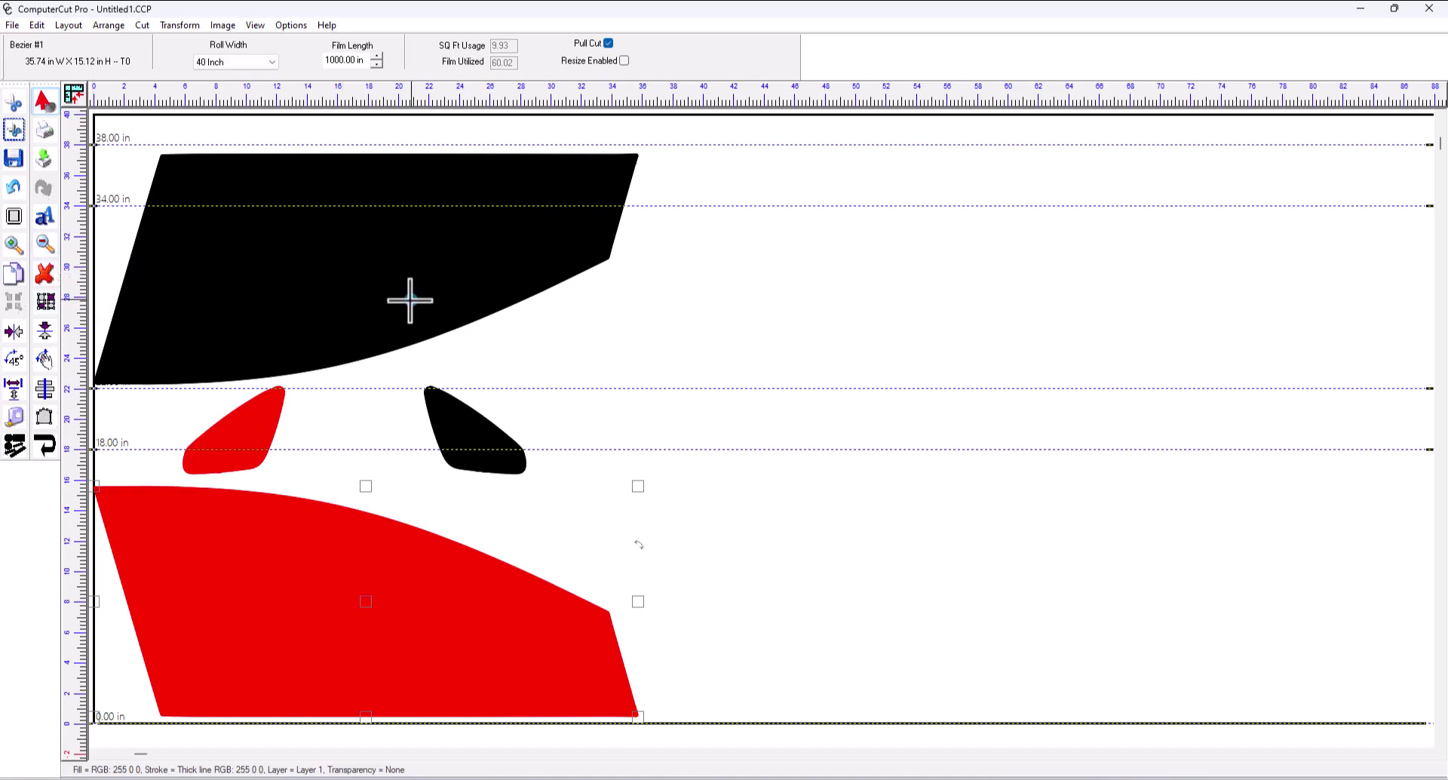
Switch the toolbar icons back to the Large size.
click(255, 25)
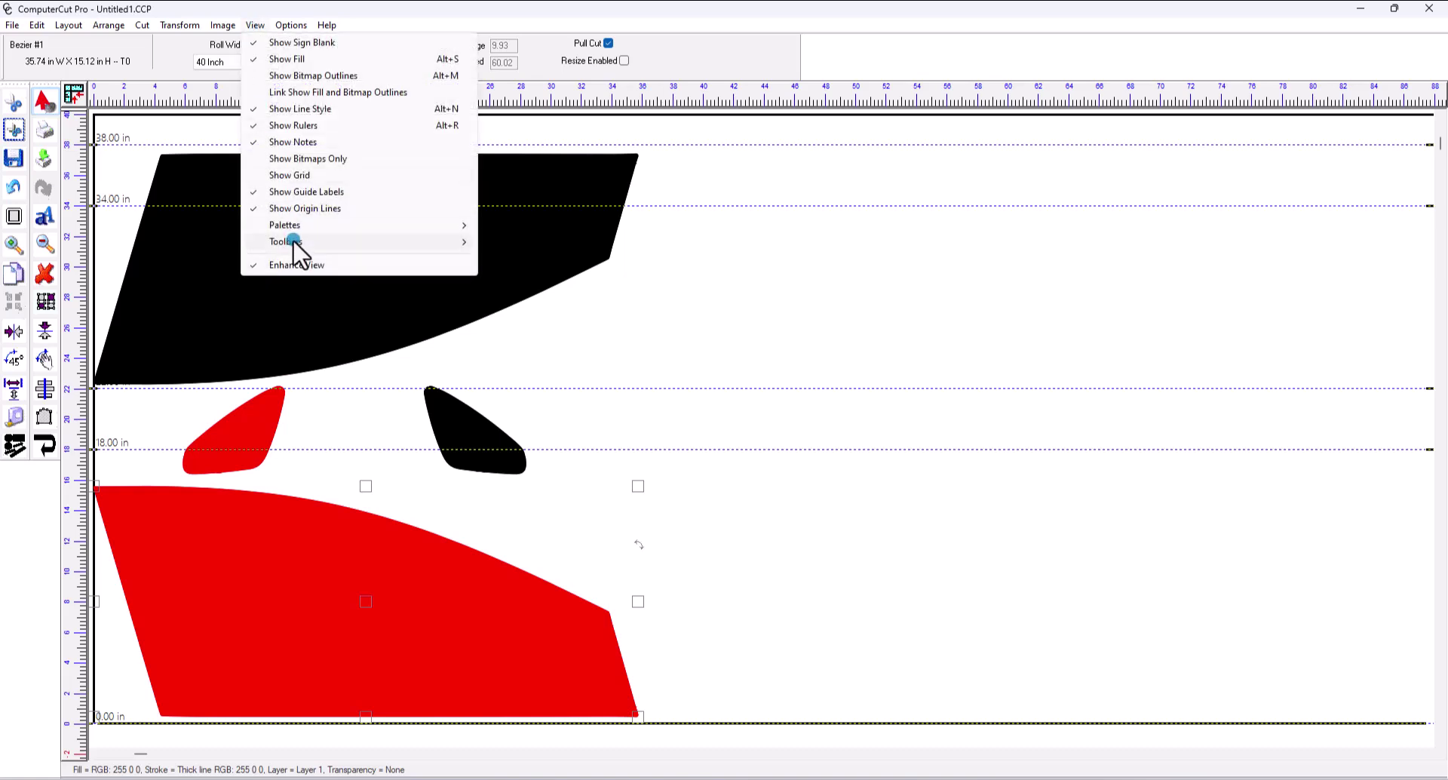
mouse_move(294, 241)
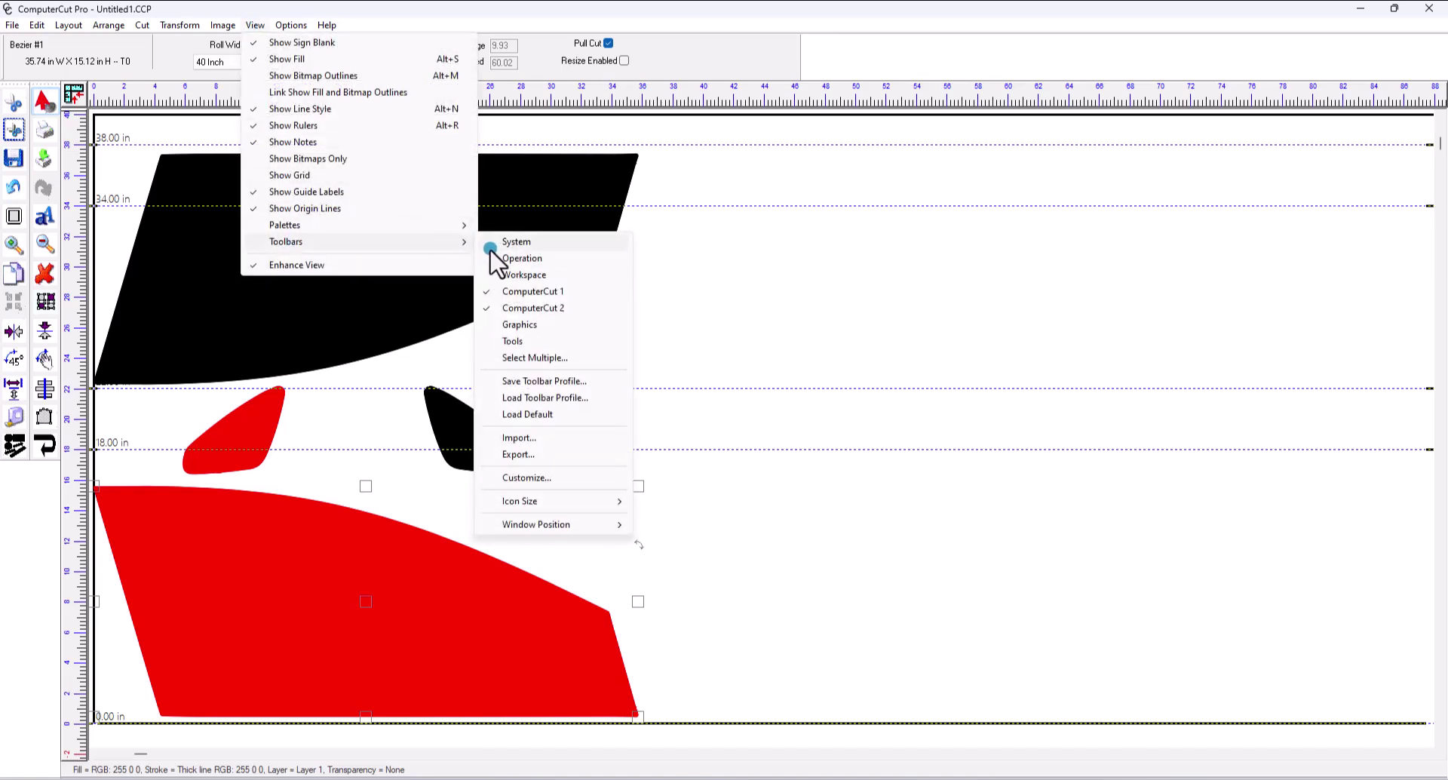
mouse_move(540, 501)
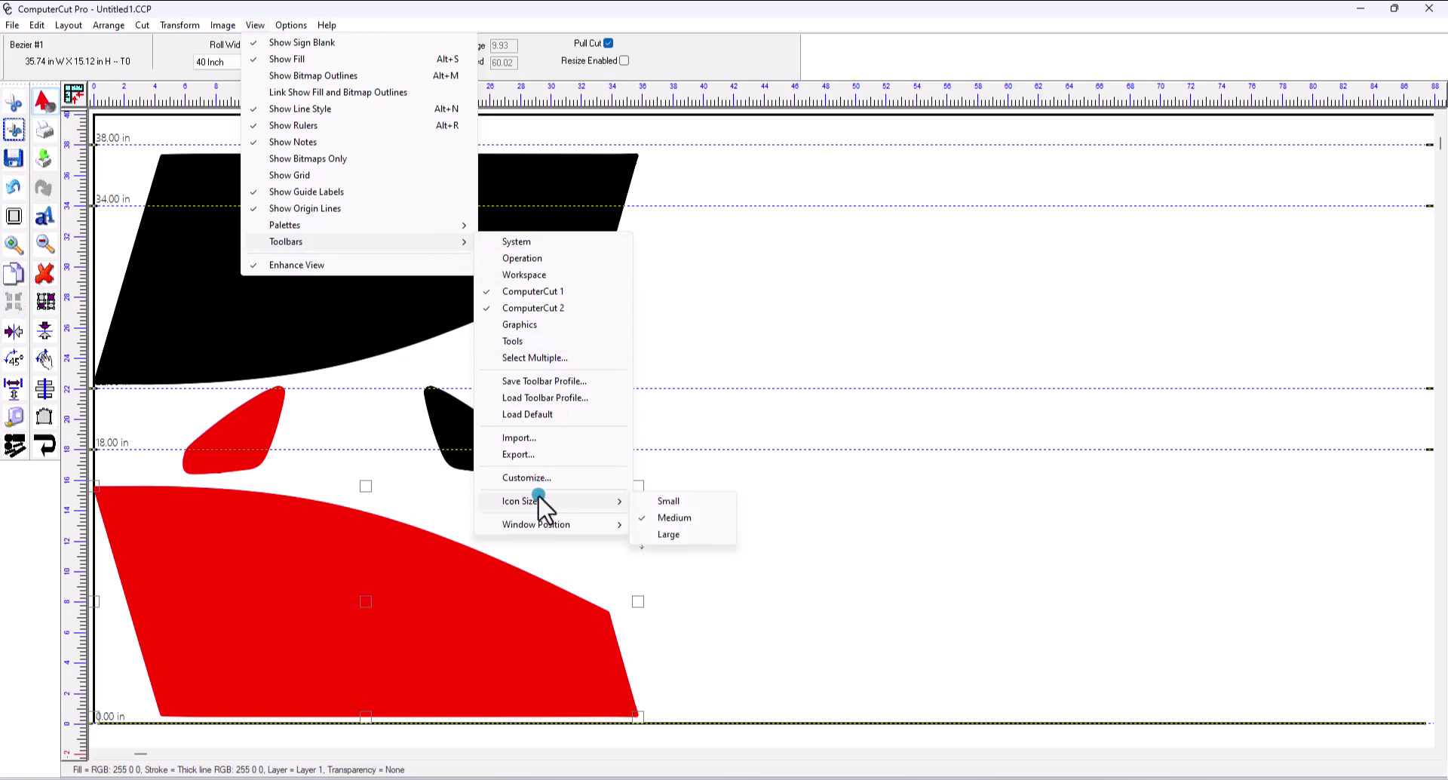
click(668, 534)
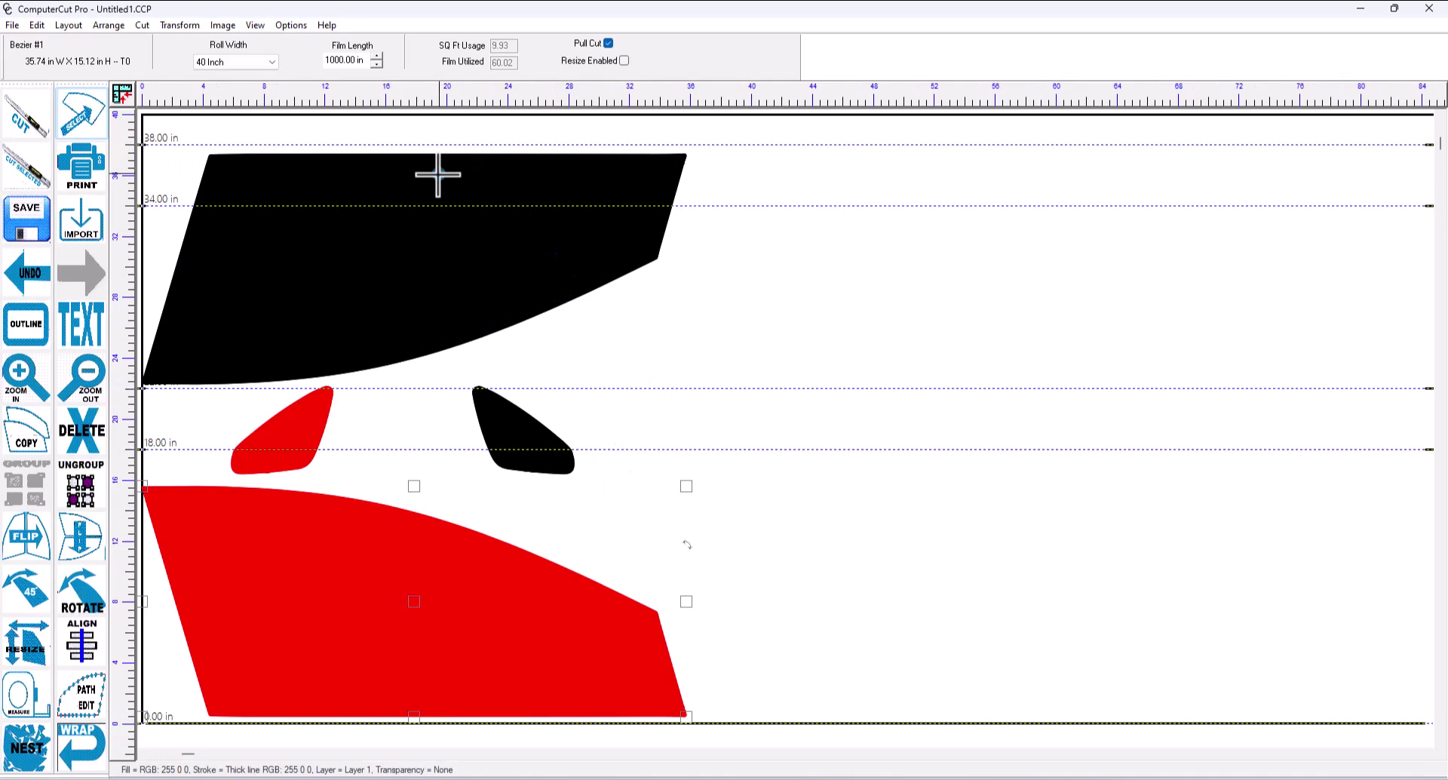
Show the Graphics toolbar.
click(255, 25)
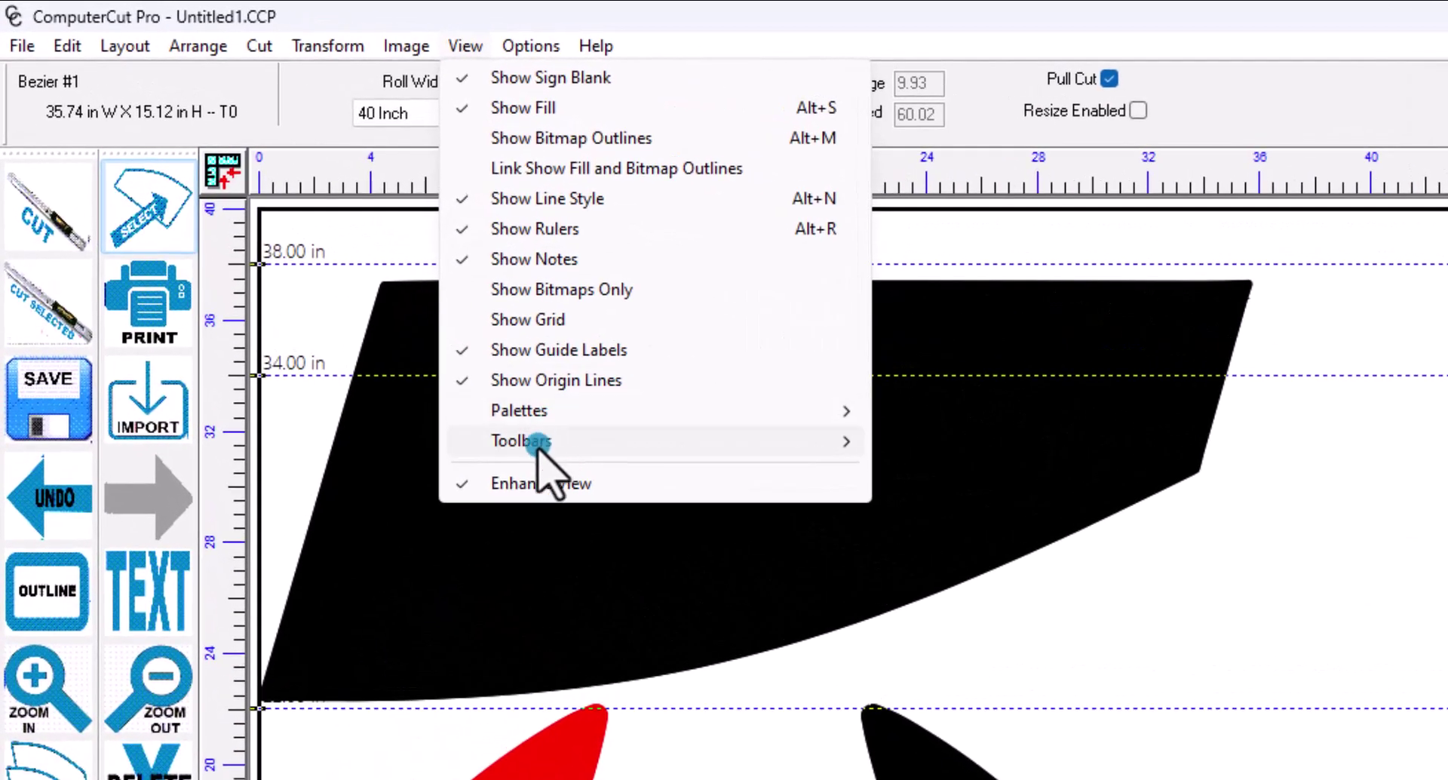
mouse_move(539, 444)
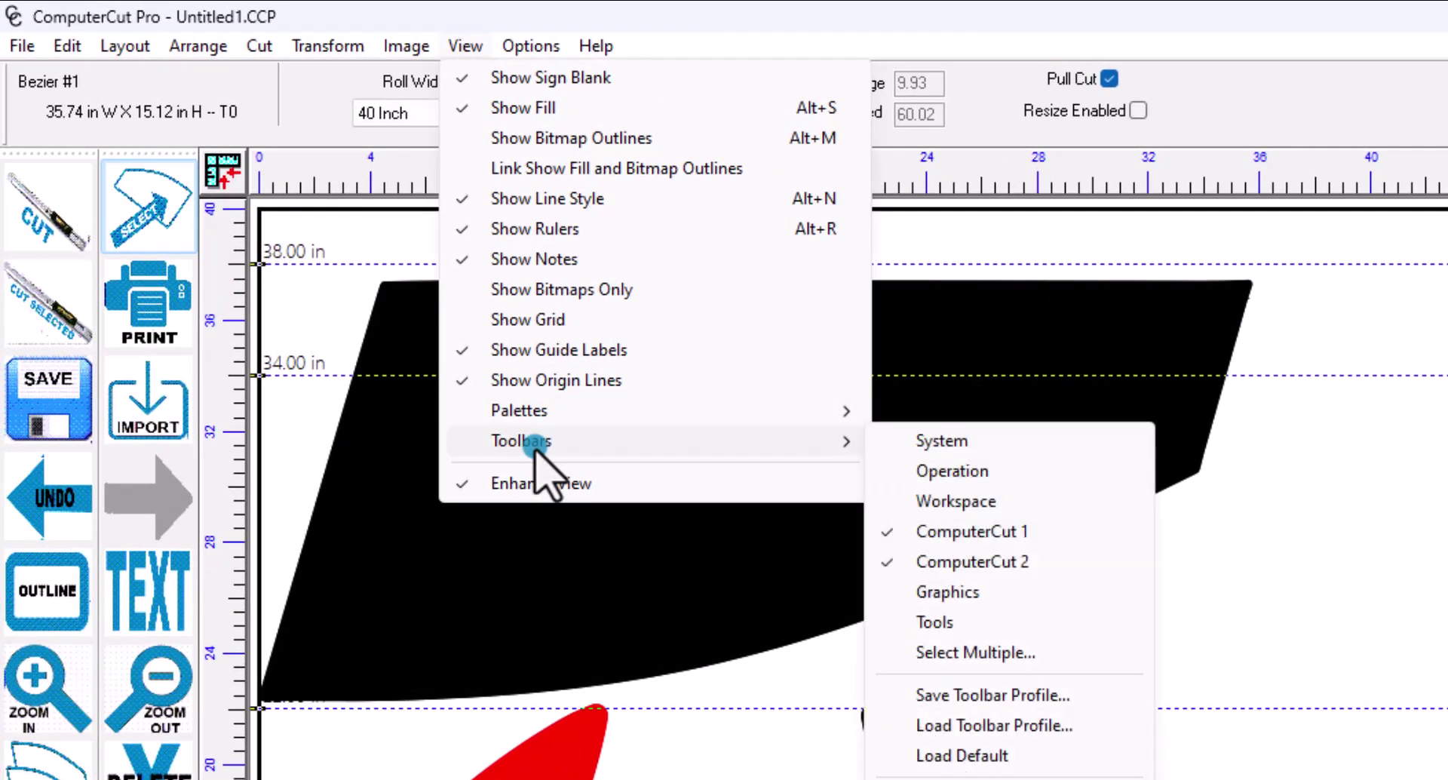
click(948, 593)
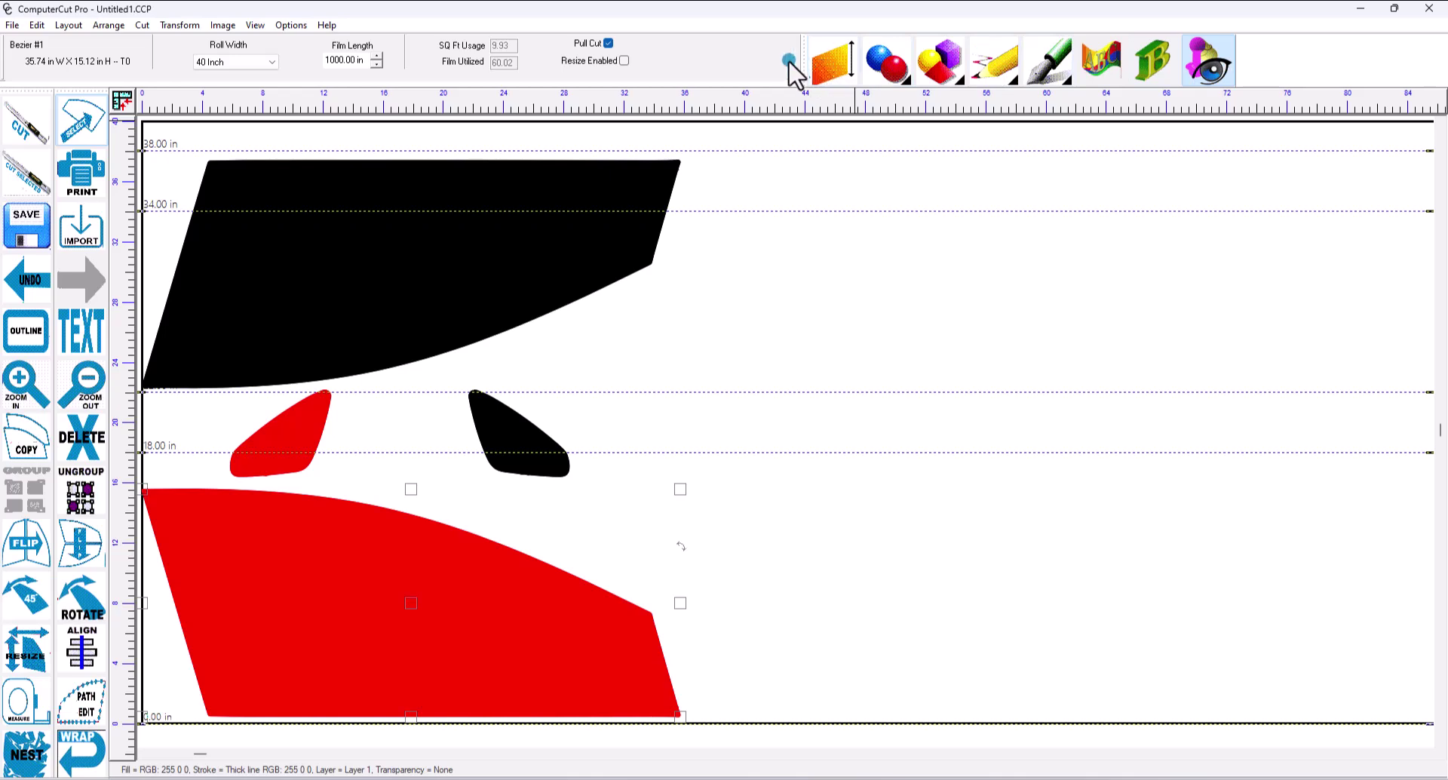
Hide the Graphics toolbar.
click(255, 25)
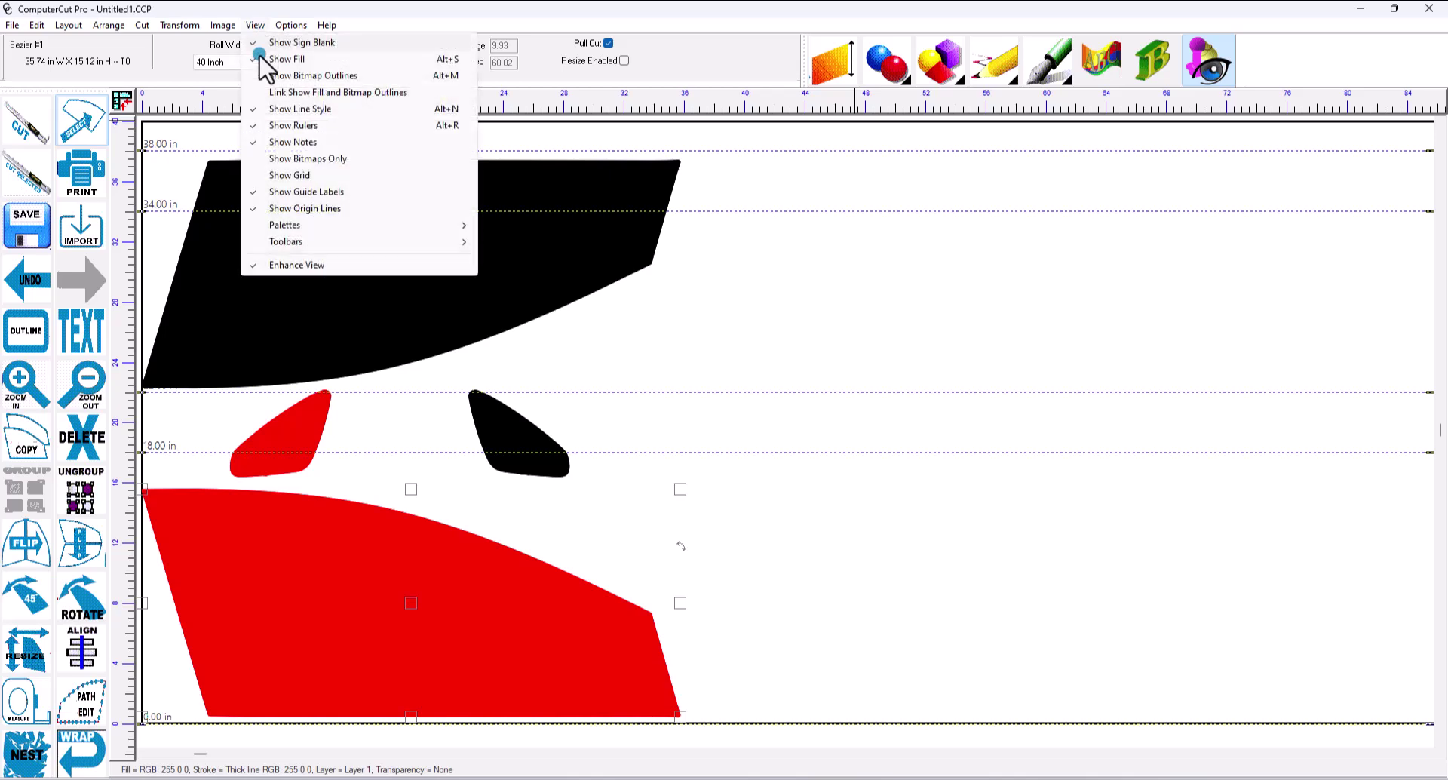
click(293, 242)
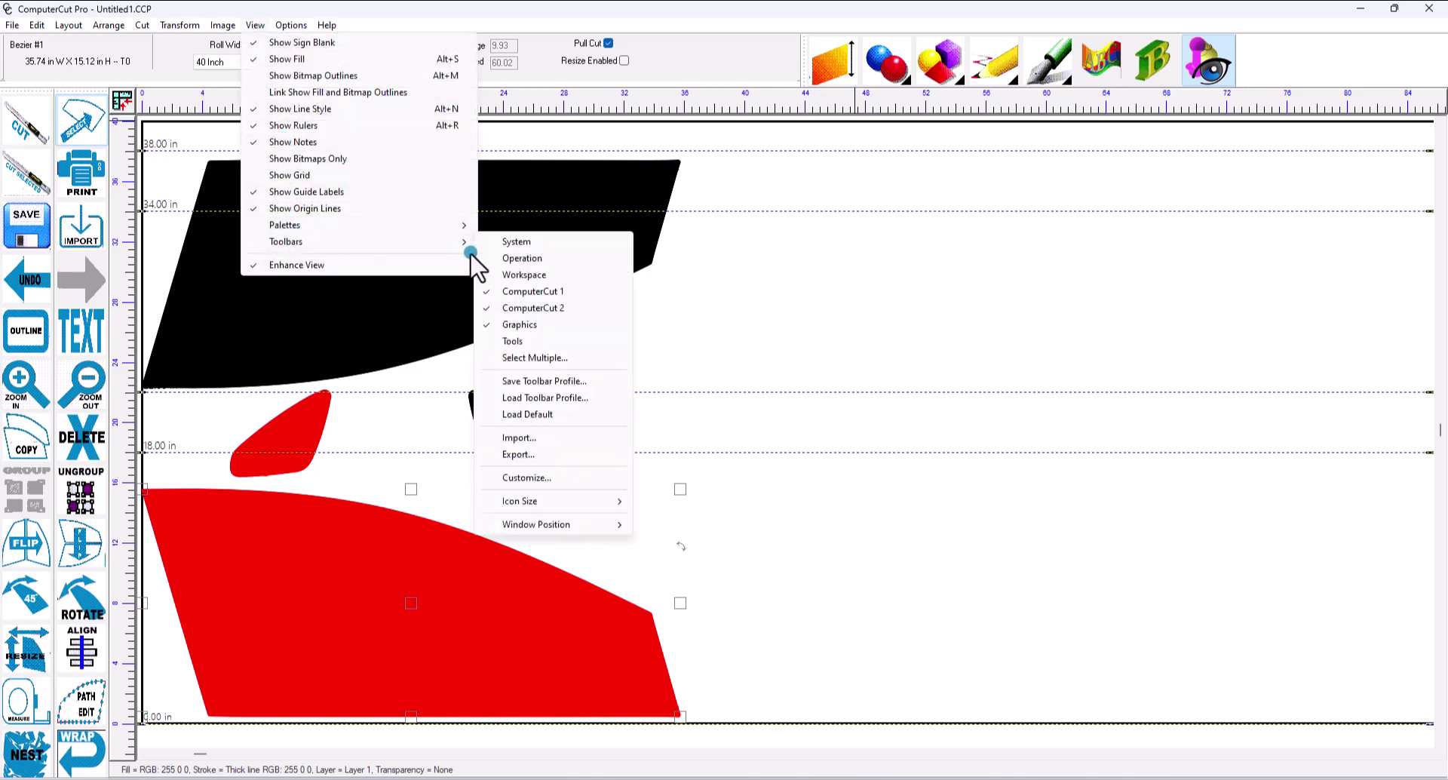
click(514, 325)
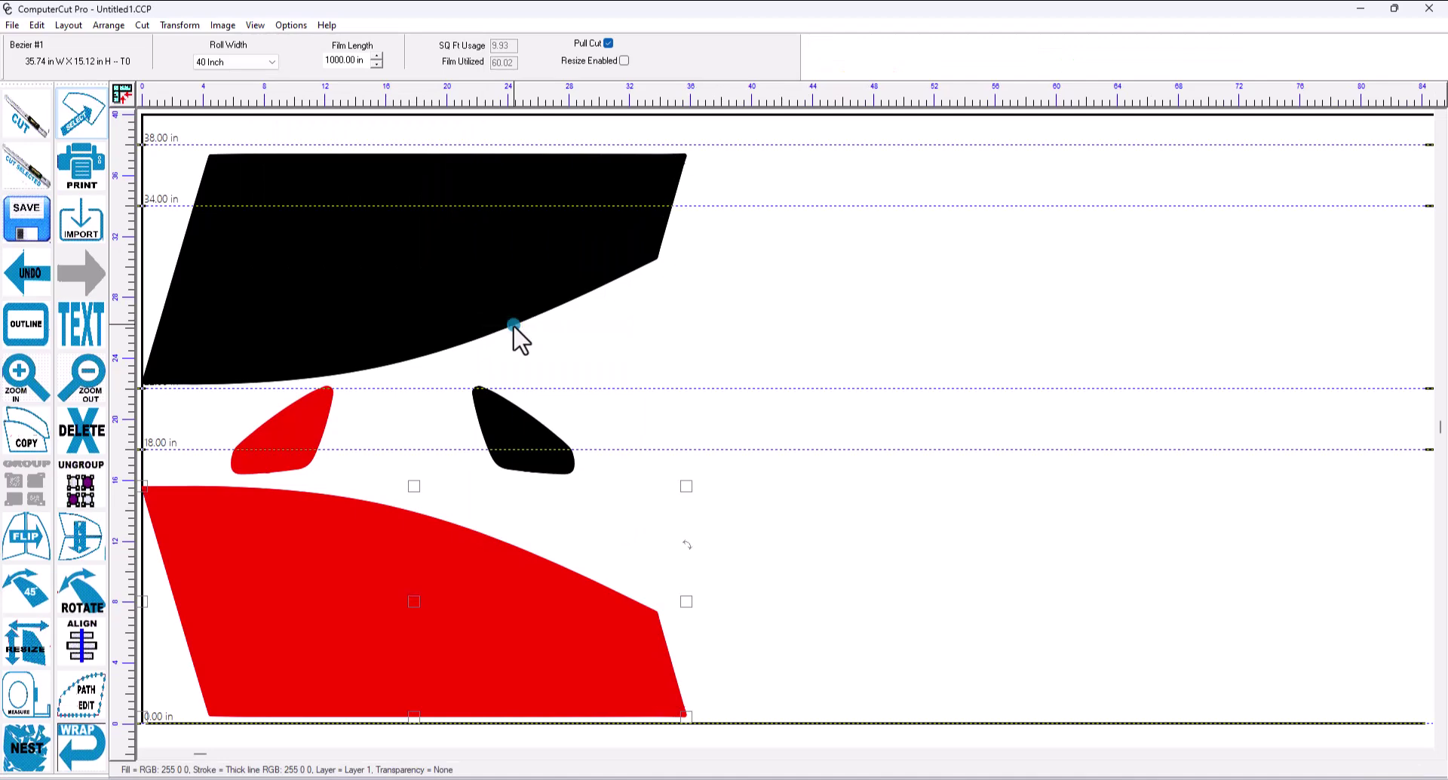
Show the Manufacturer palette and place it vertically at the far right end of the workspace.
click(254, 27)
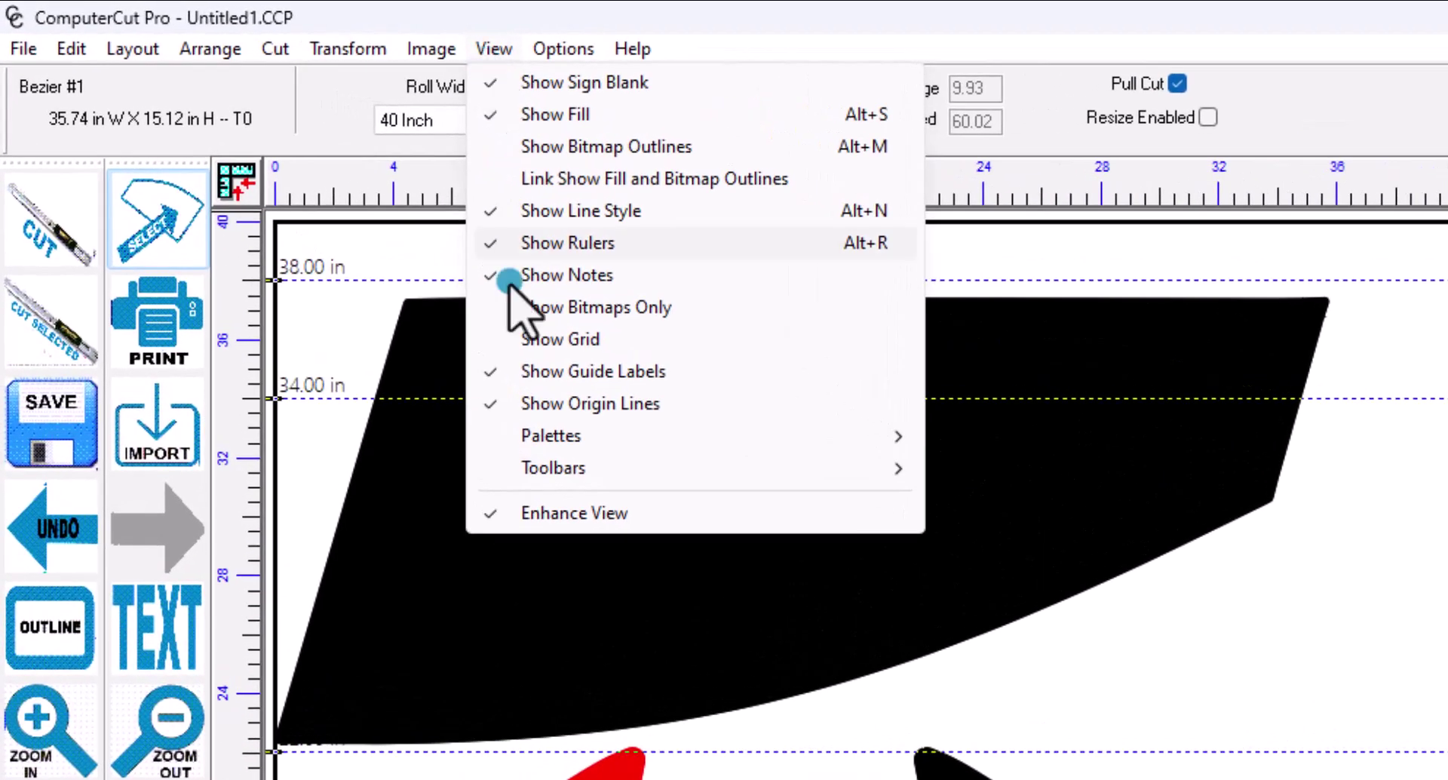
mouse_move(309, 255)
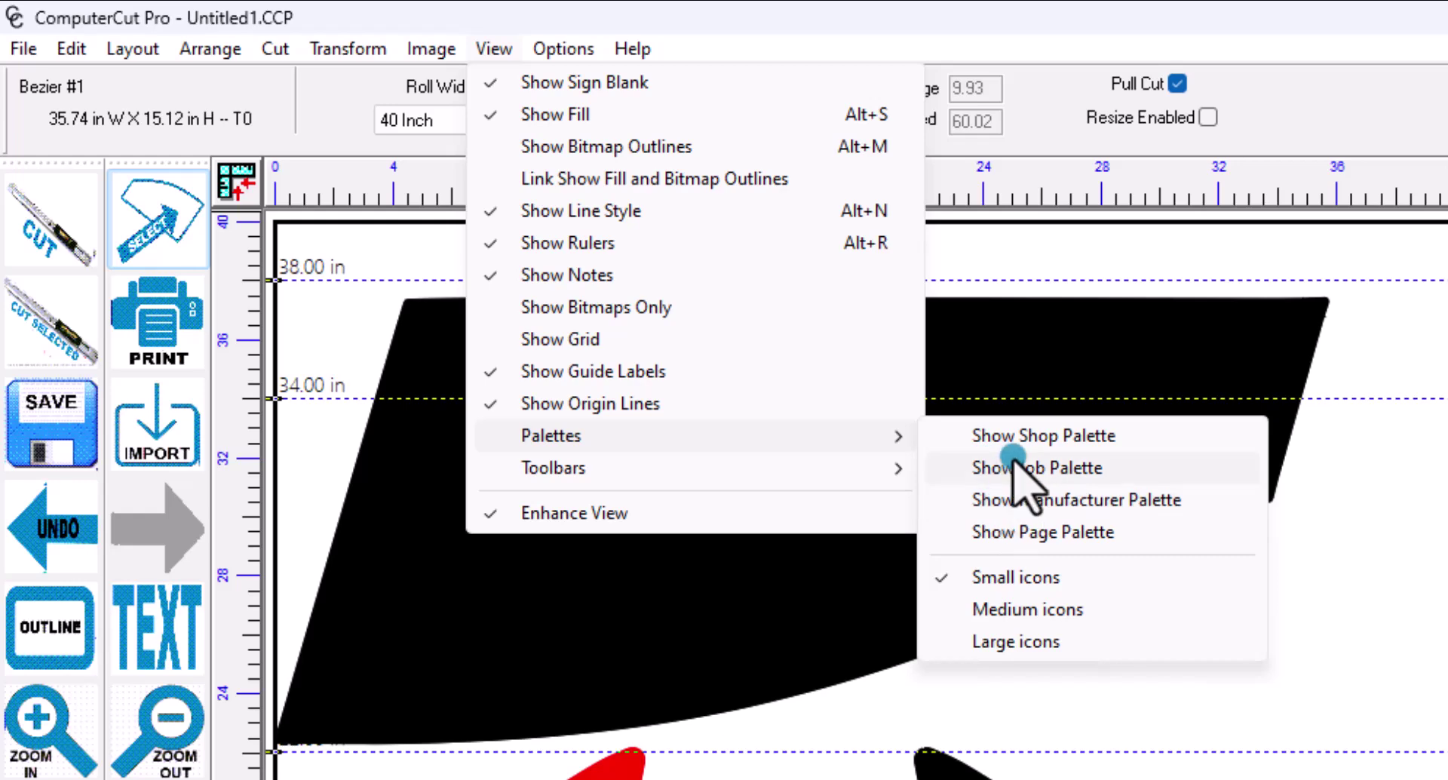
click(1005, 501)
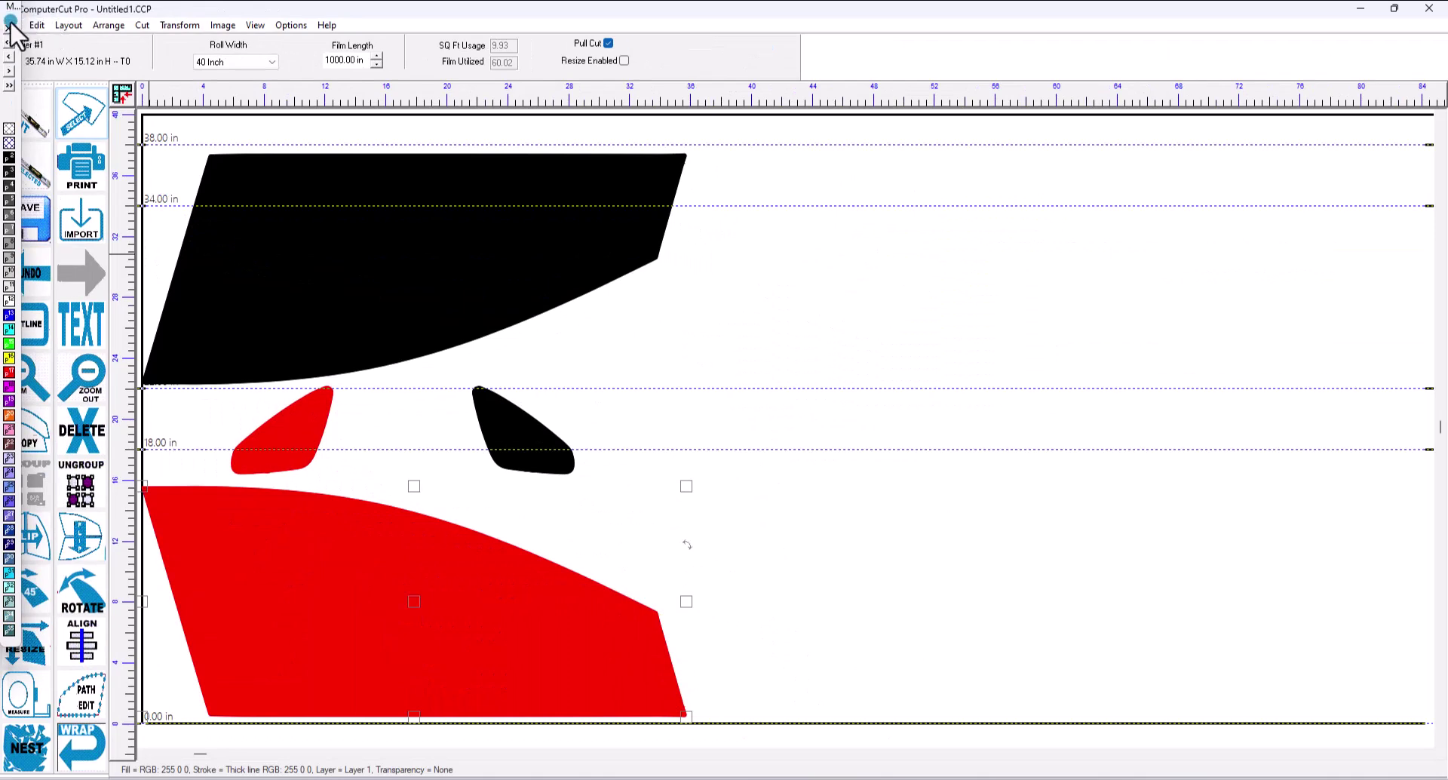
drag(11, 30, 30, 46)
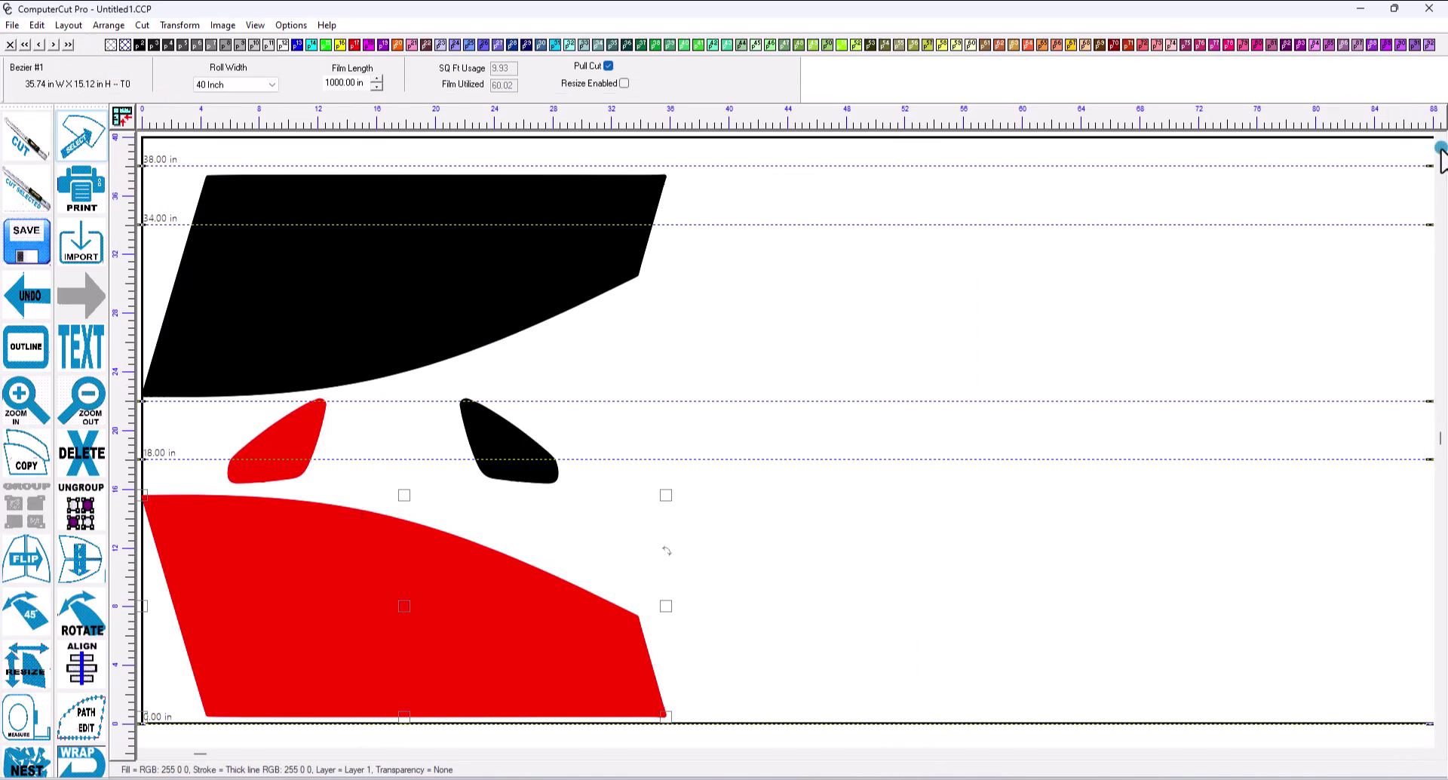
drag(1442, 158, 1441, 162)
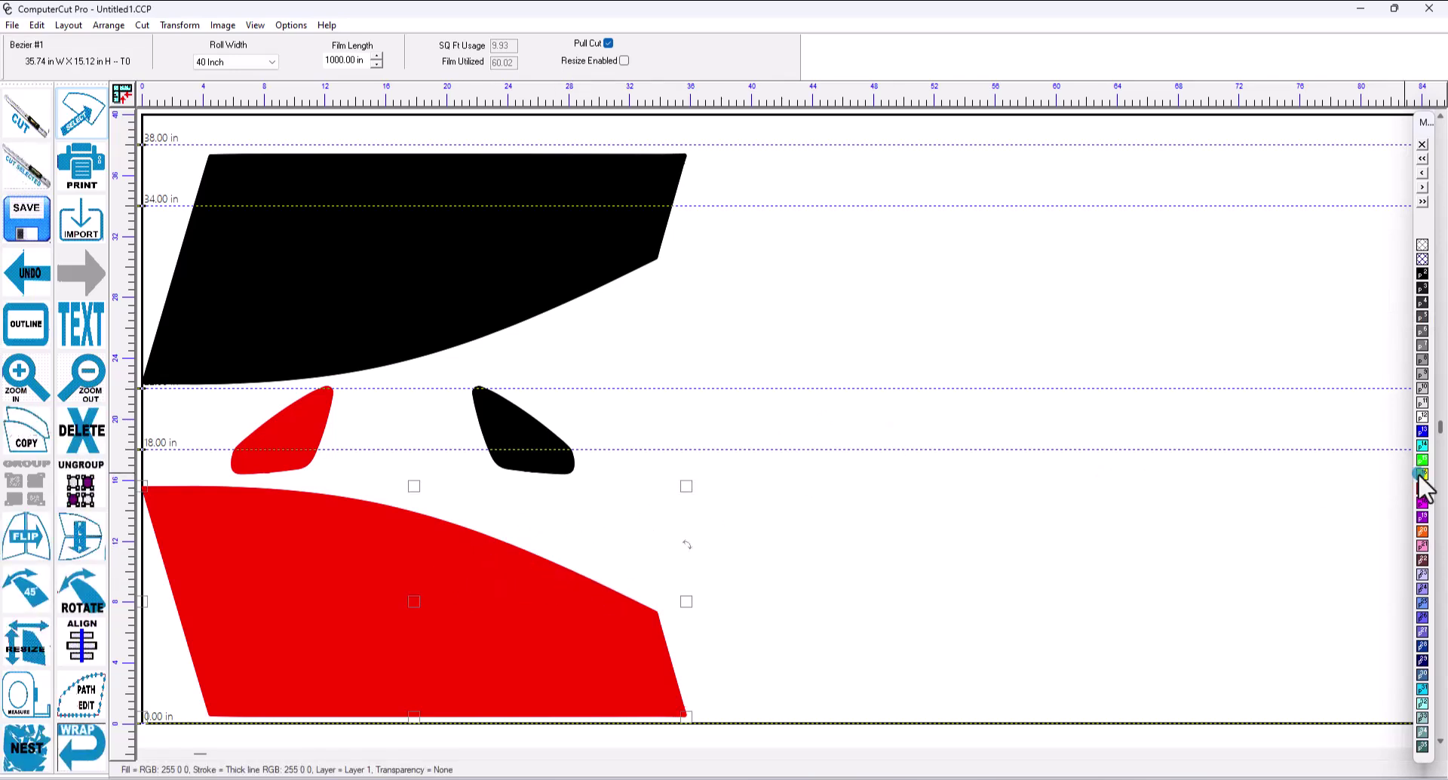
Change the selected large lower pattern's fill and outline to cyan, and return both to red.
click(1423, 445)
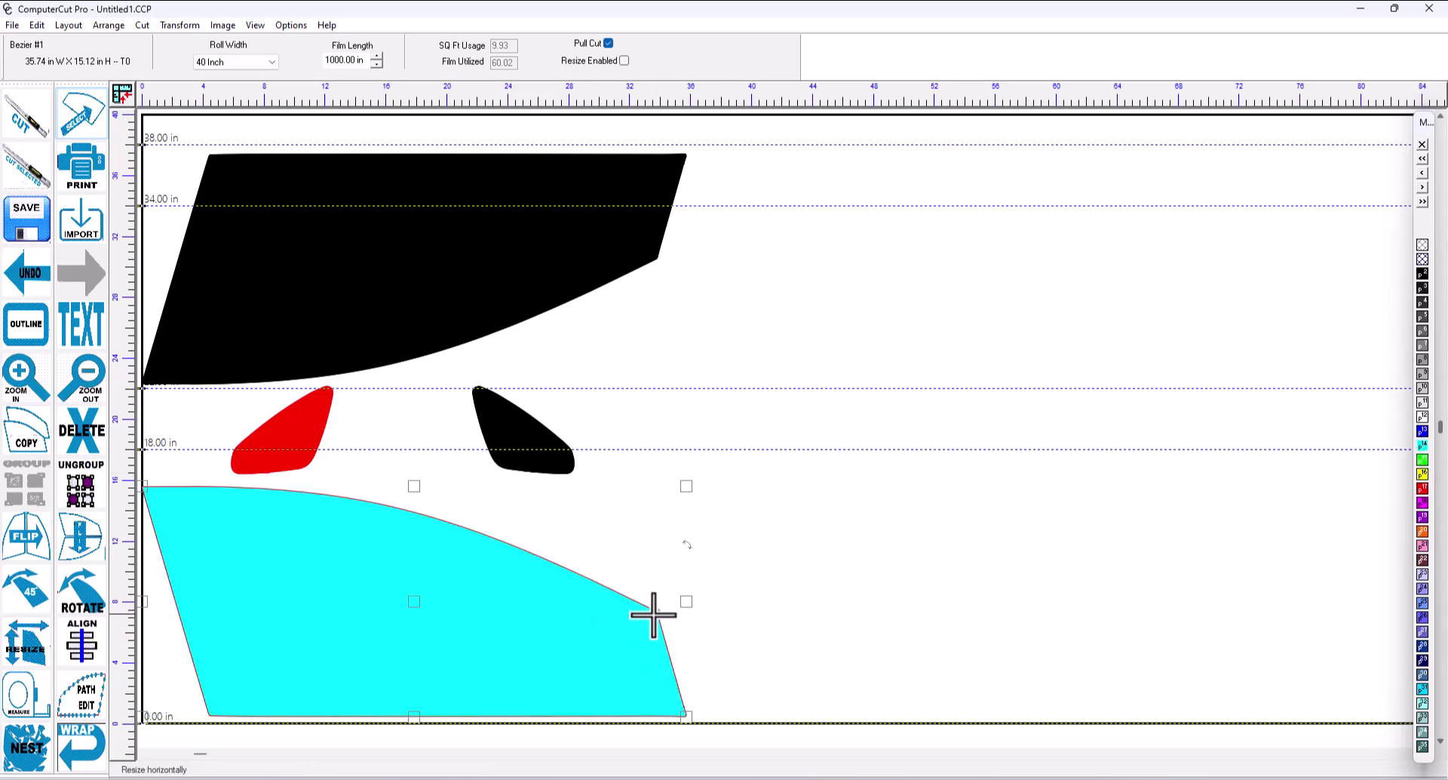
right_click(1423, 451)
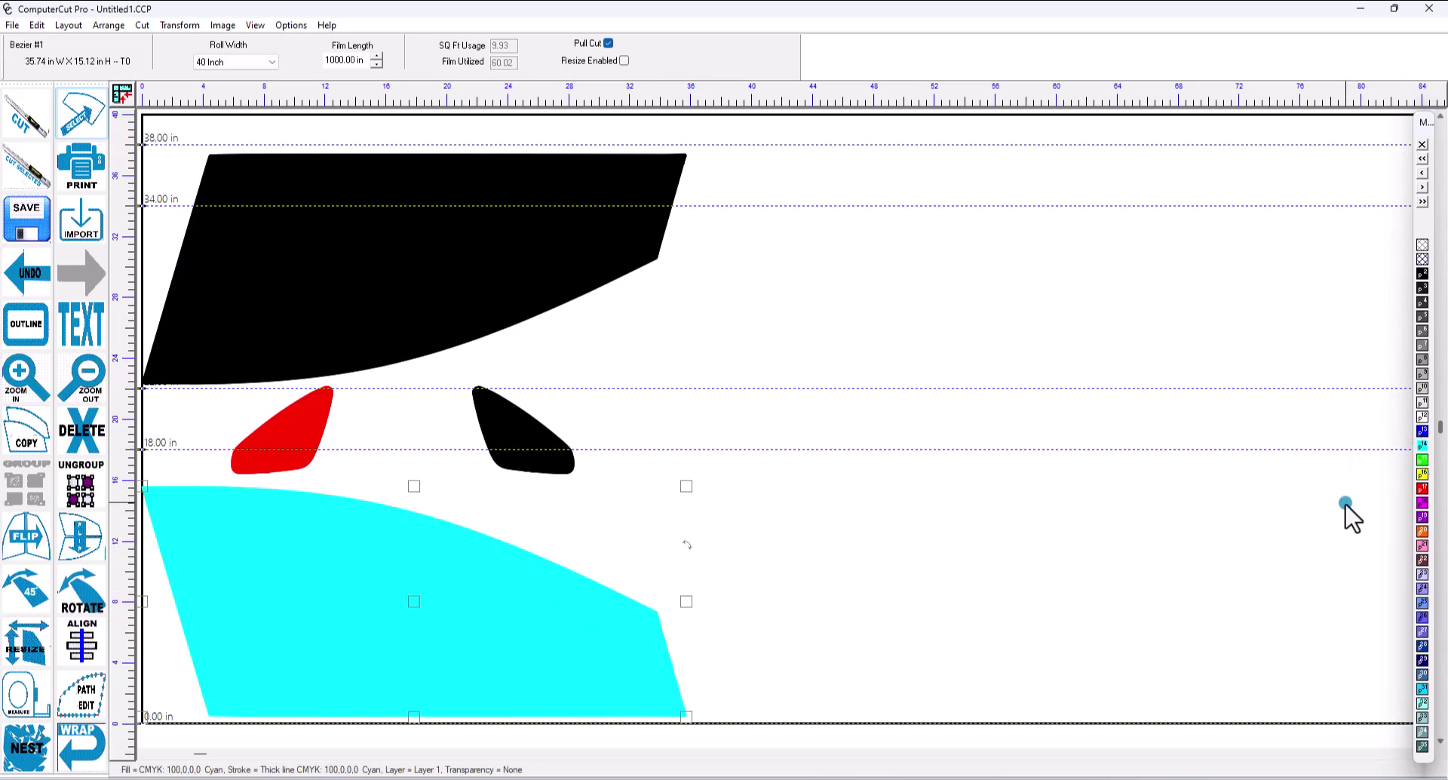
click(1421, 489)
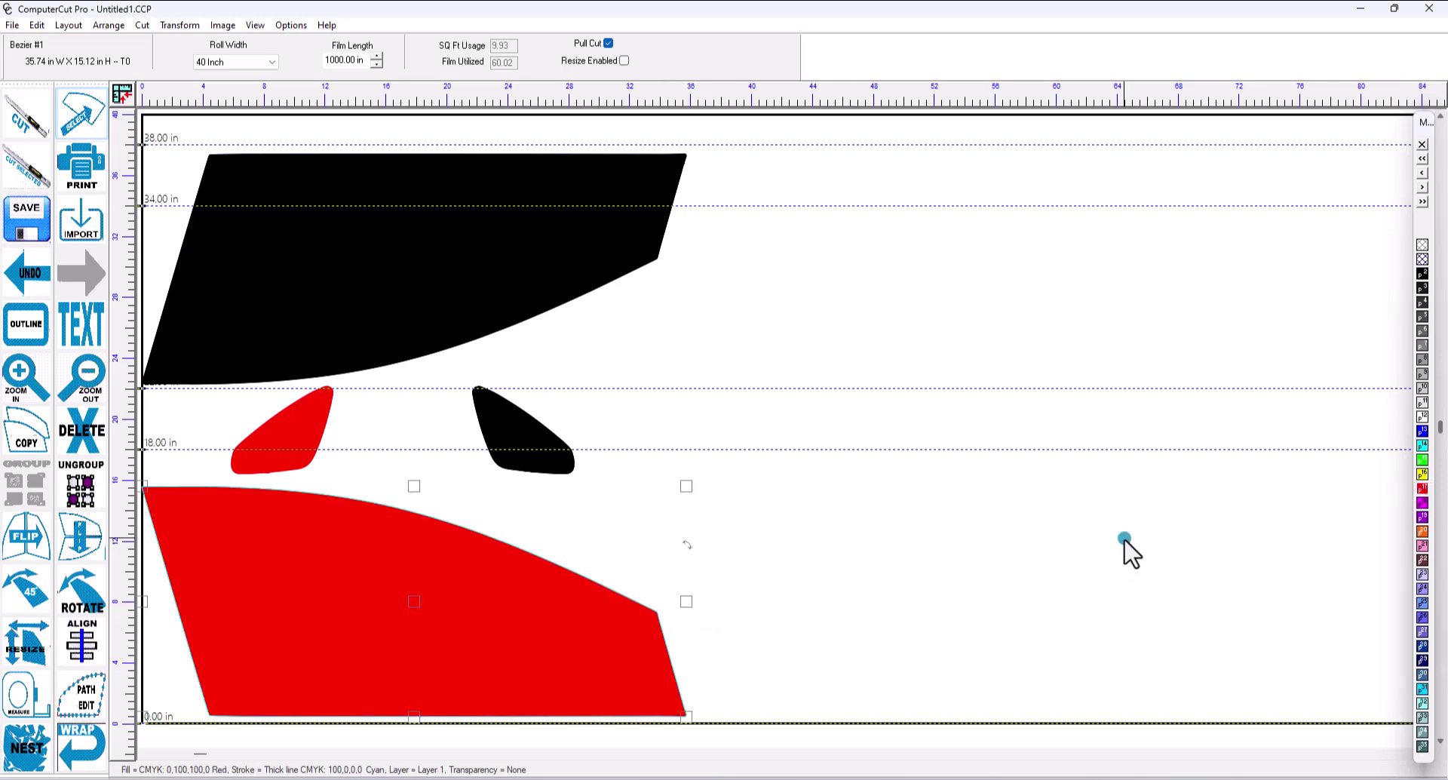
right_click(1423, 489)
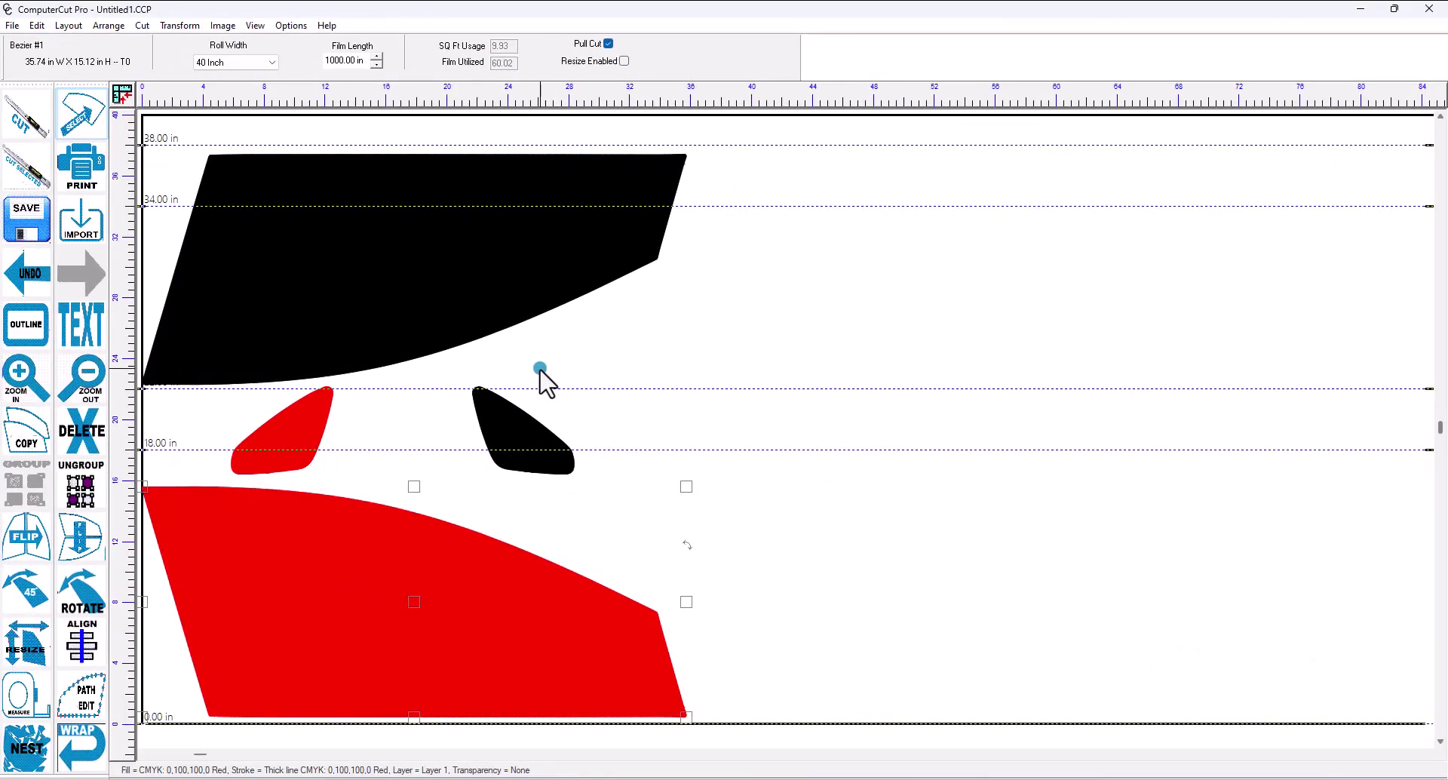
Start a new blank document in place of the current window patterns.
click(1429, 9)
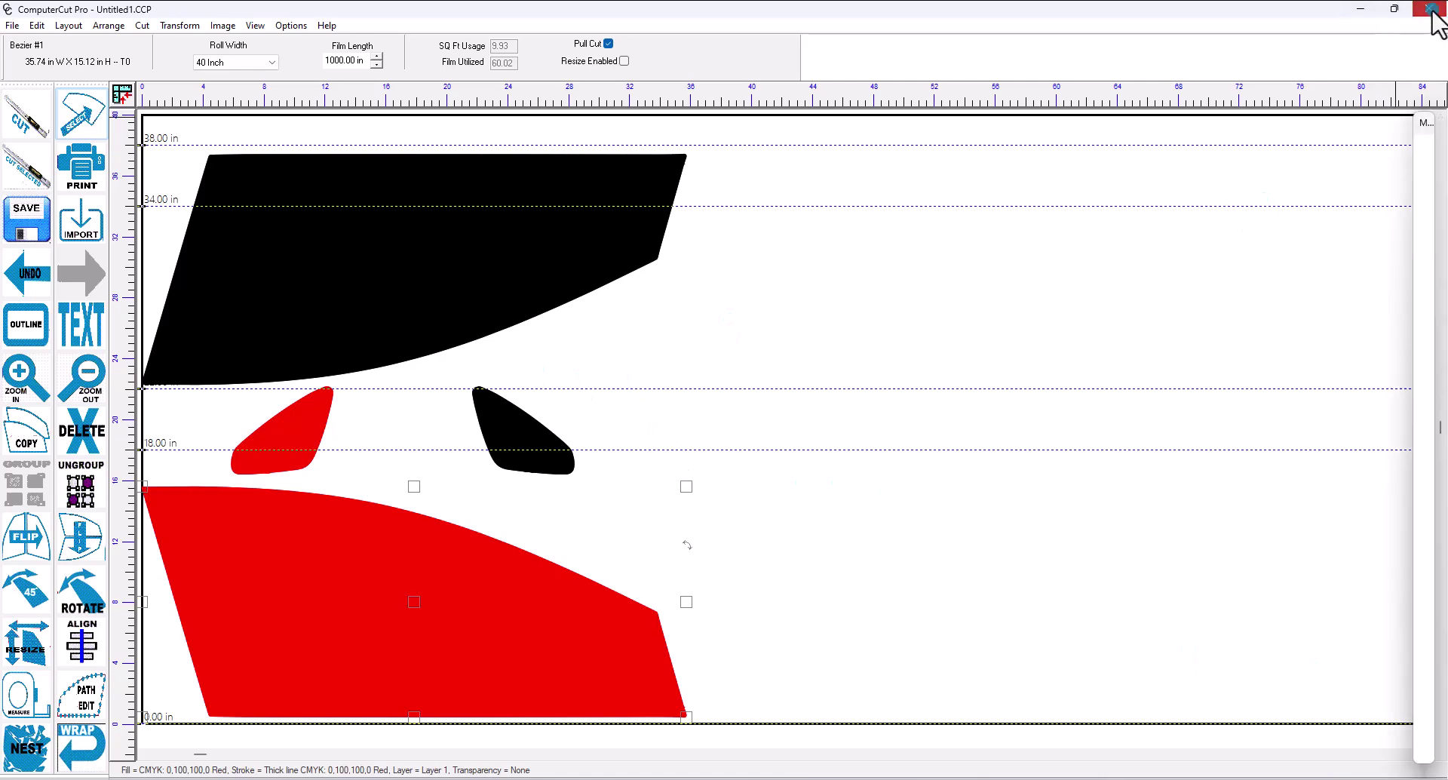
click(13, 27)
click(40, 58)
click(323, 127)
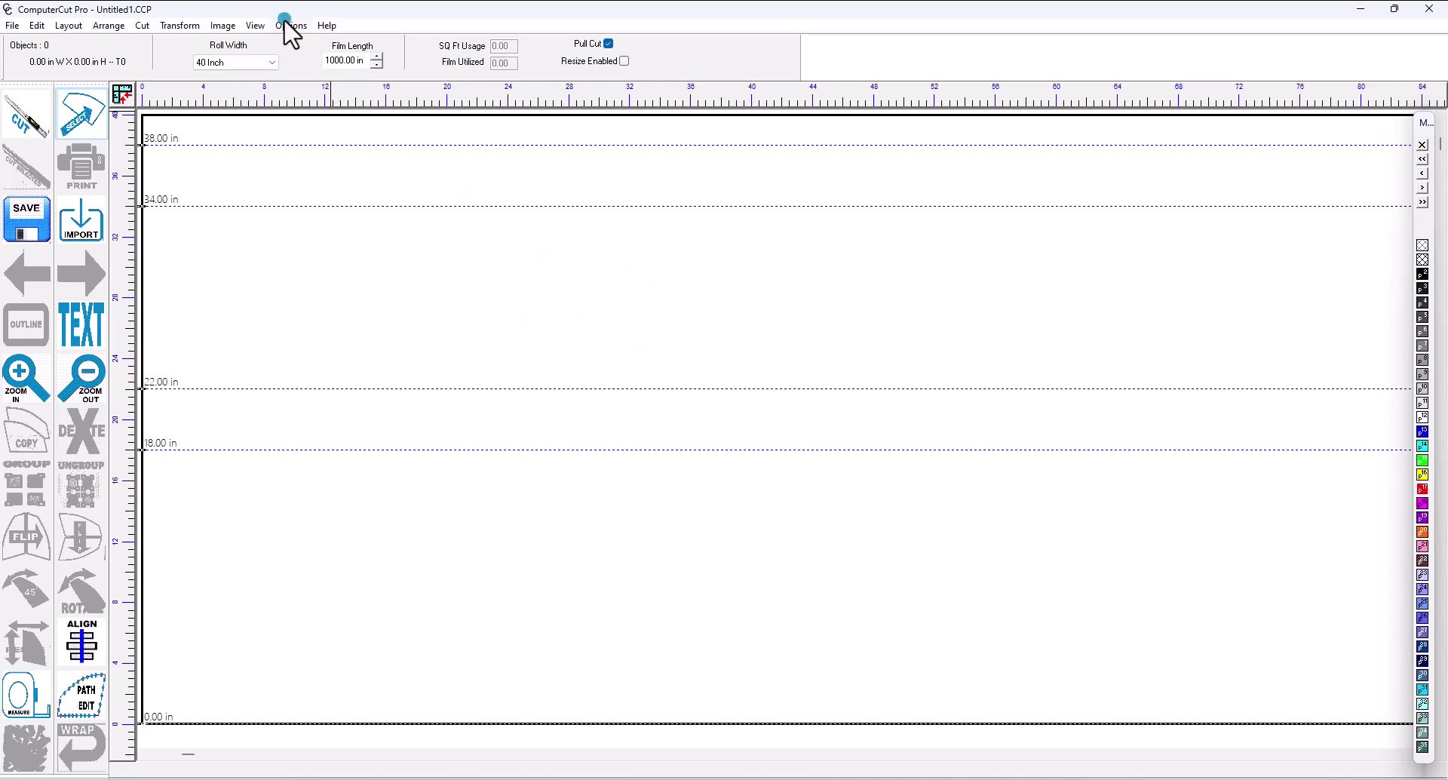
Show the grid in the empty workspace.
click(257, 25)
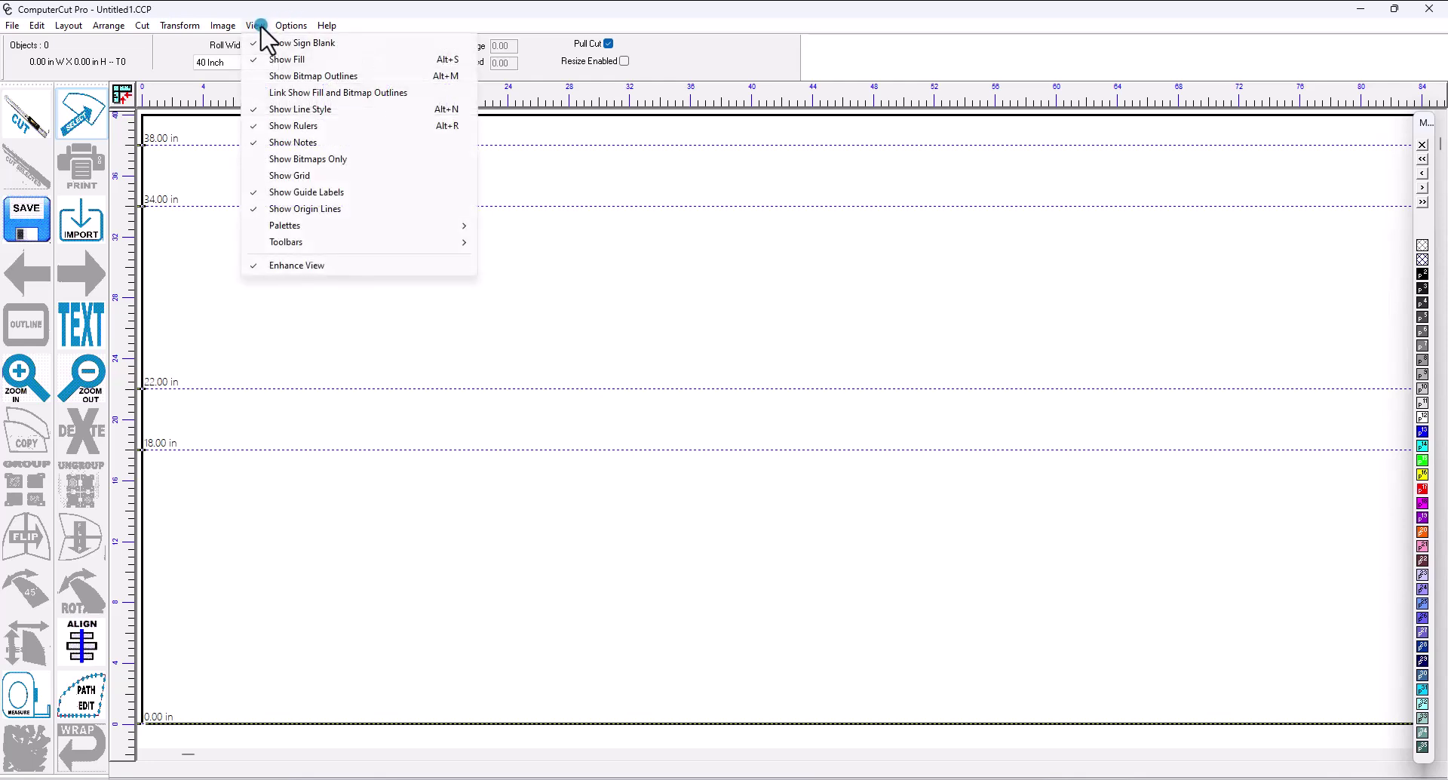
click(281, 175)
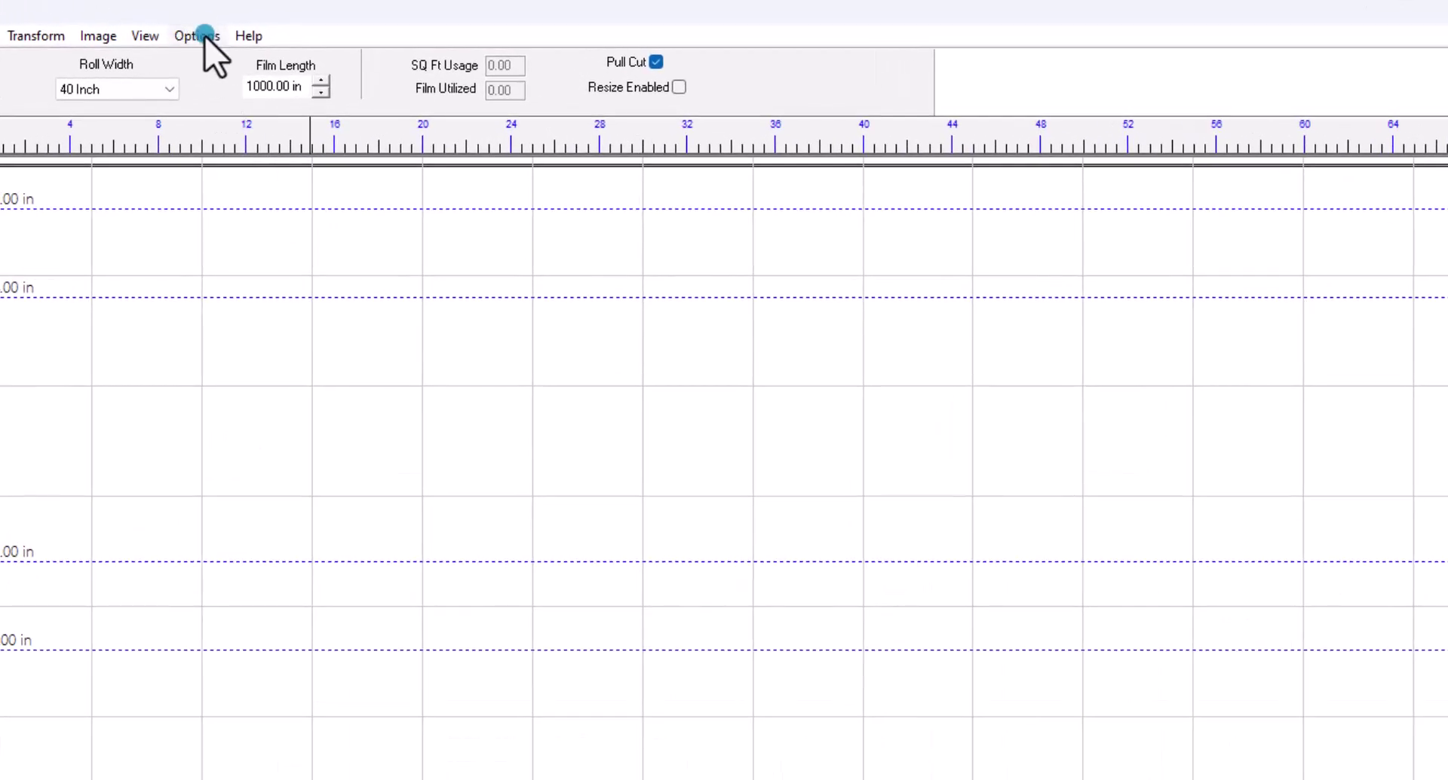
Review the general options in General Preferences, including the units, duplicate offsets and grid size.
click(205, 36)
click(219, 62)
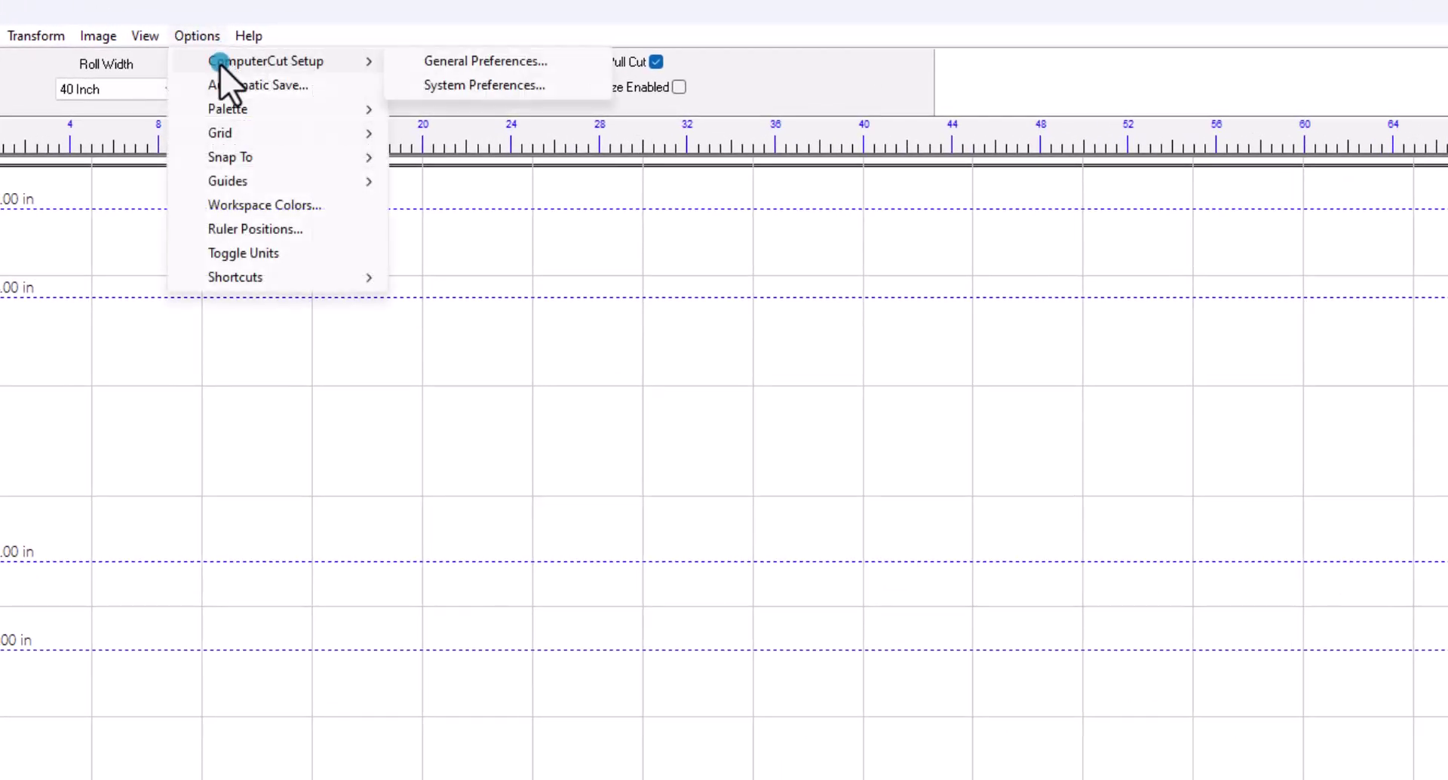
click(445, 63)
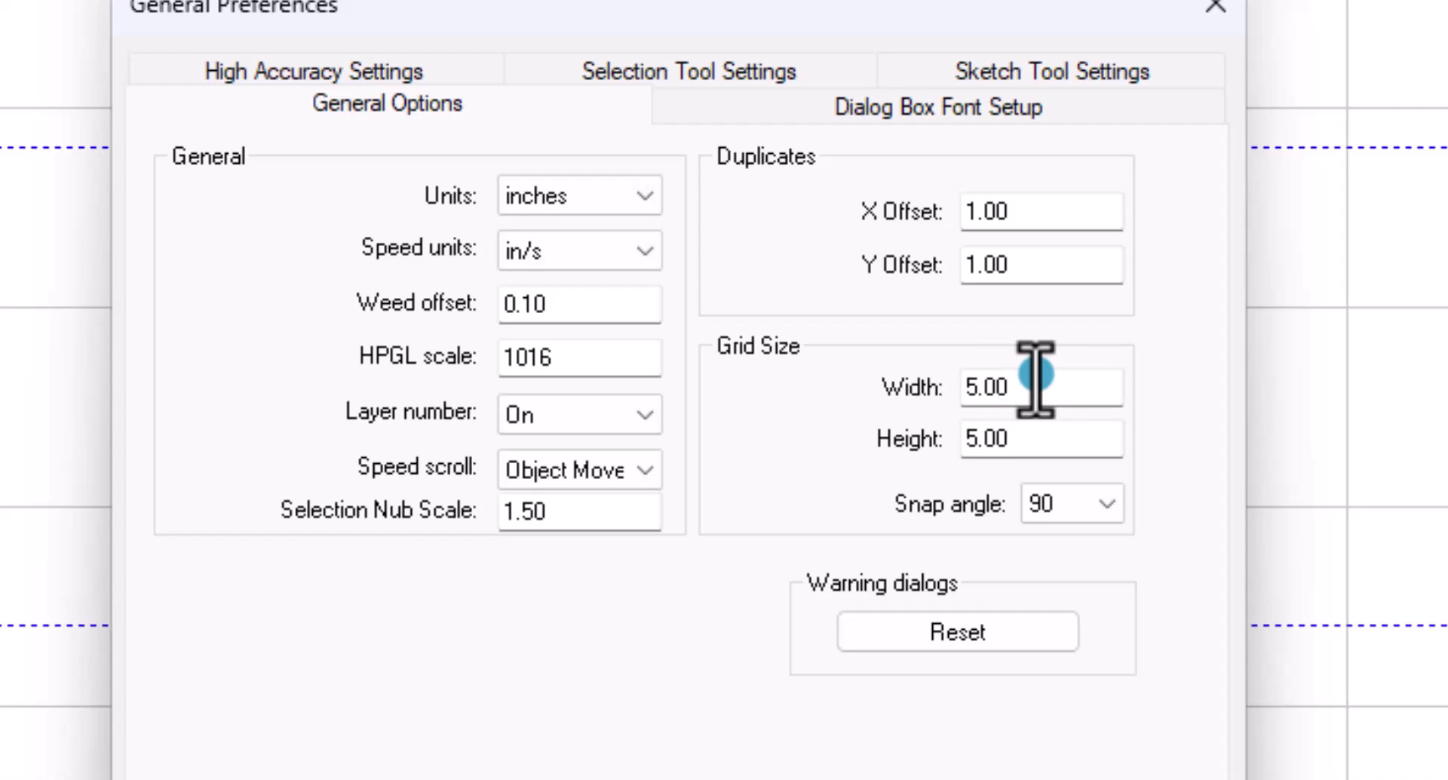
click(965, 773)
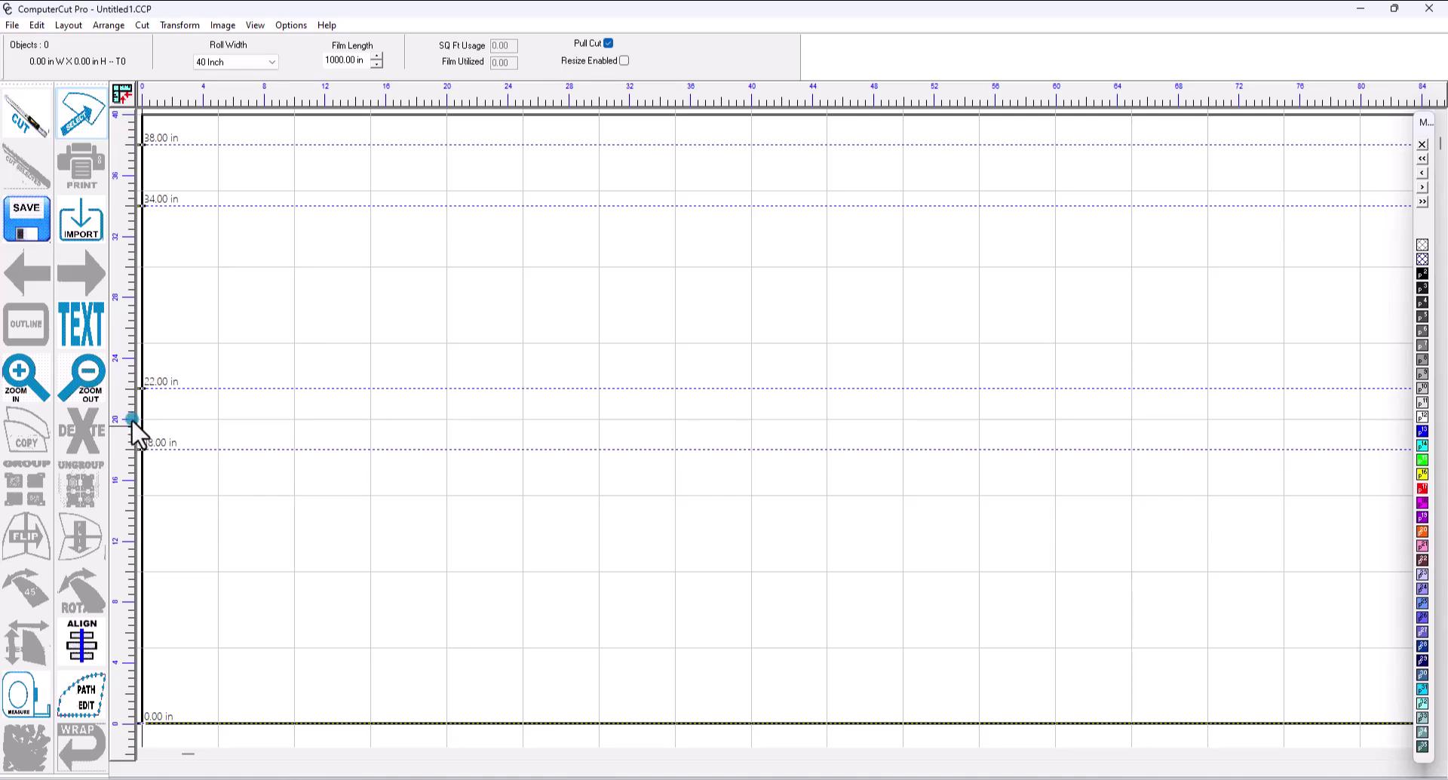
Open the guide editor and move the 18.00 in horizontal guide to 19 in.
drag(133, 421, 162, 449)
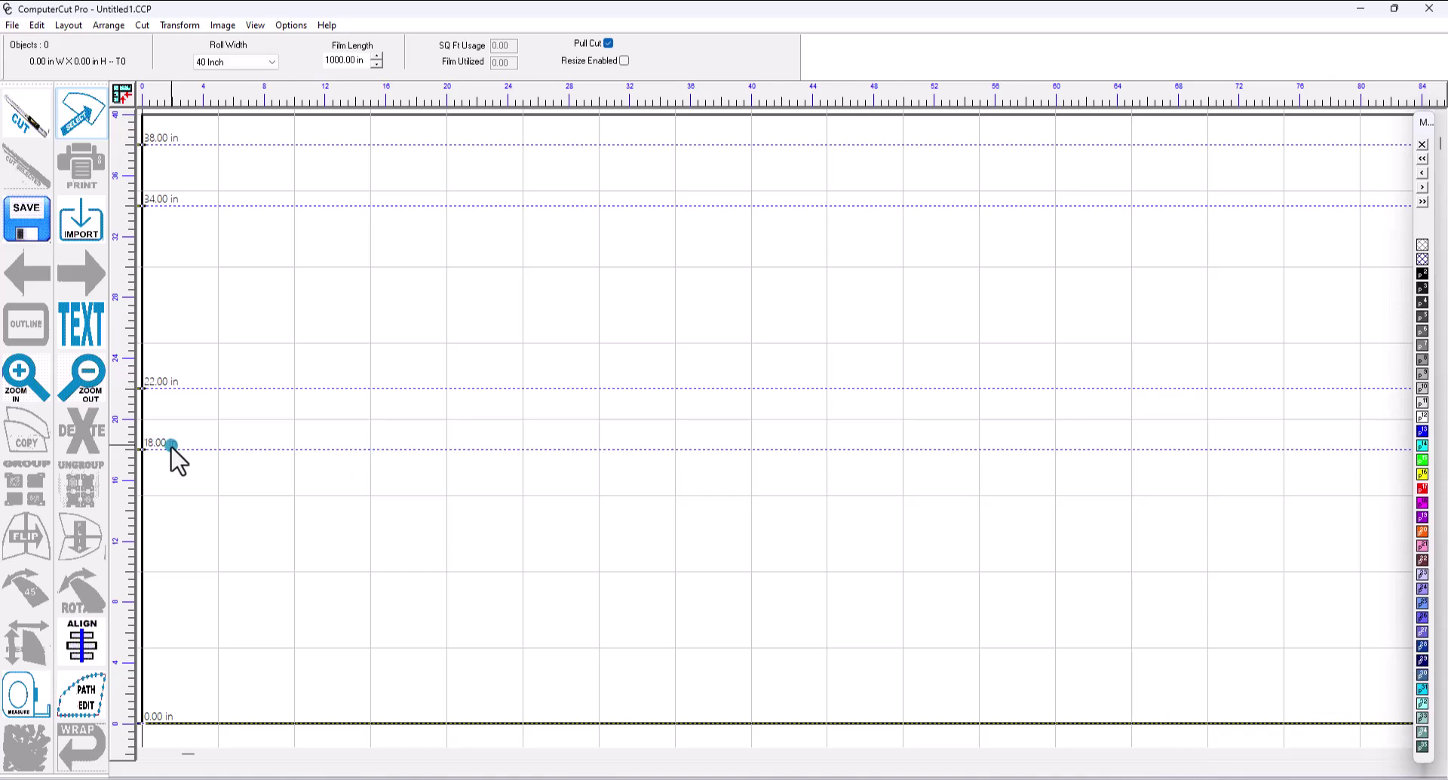
click(279, 26)
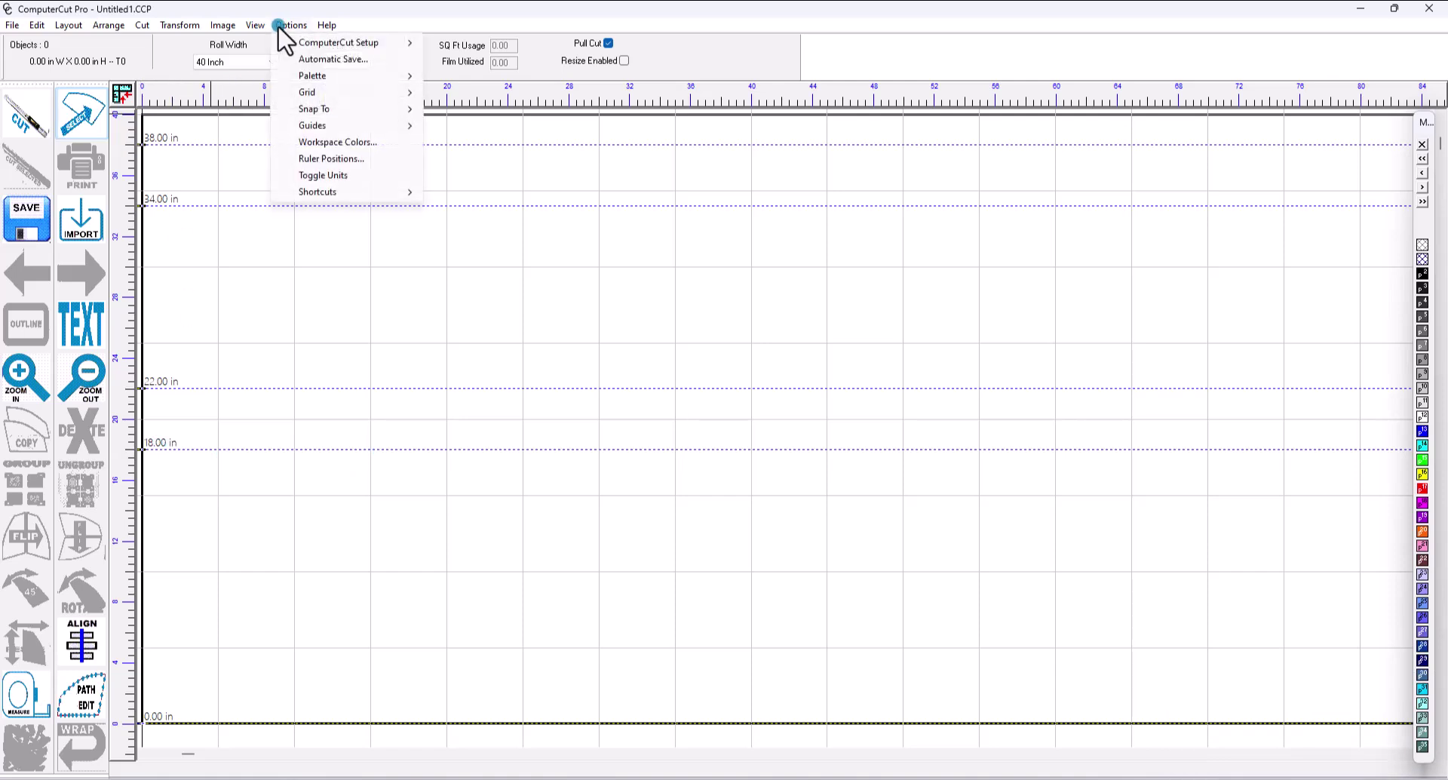
mouse_move(308, 126)
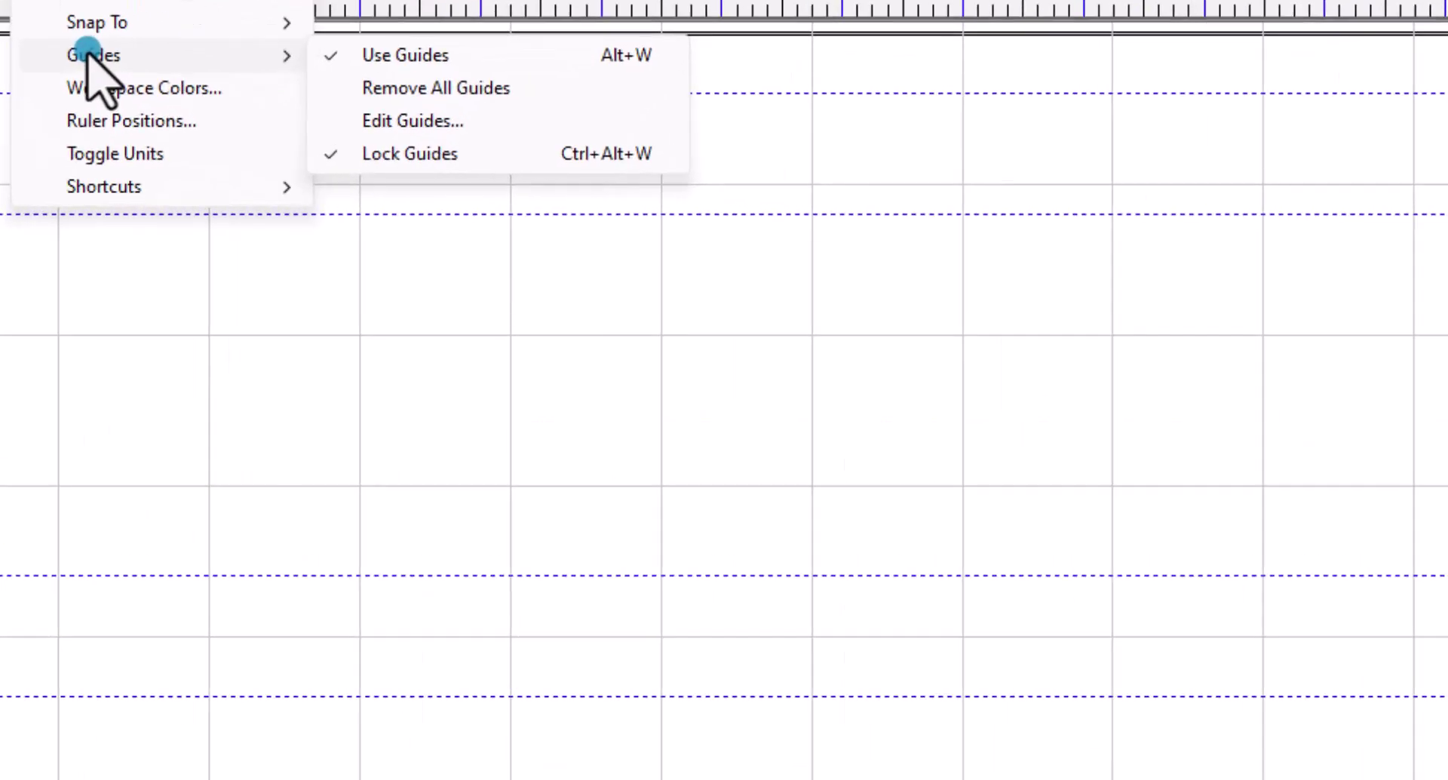
click(477, 158)
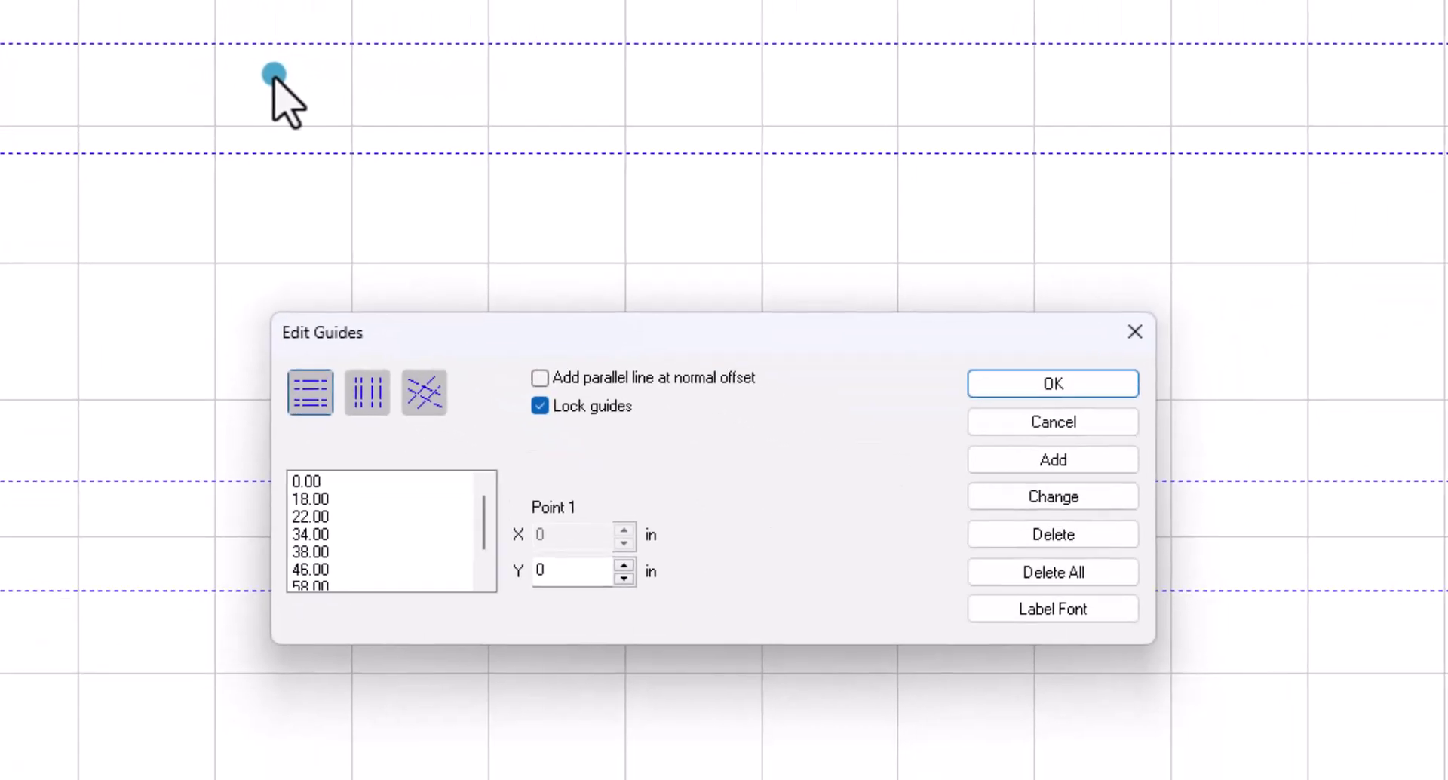
click(306, 491)
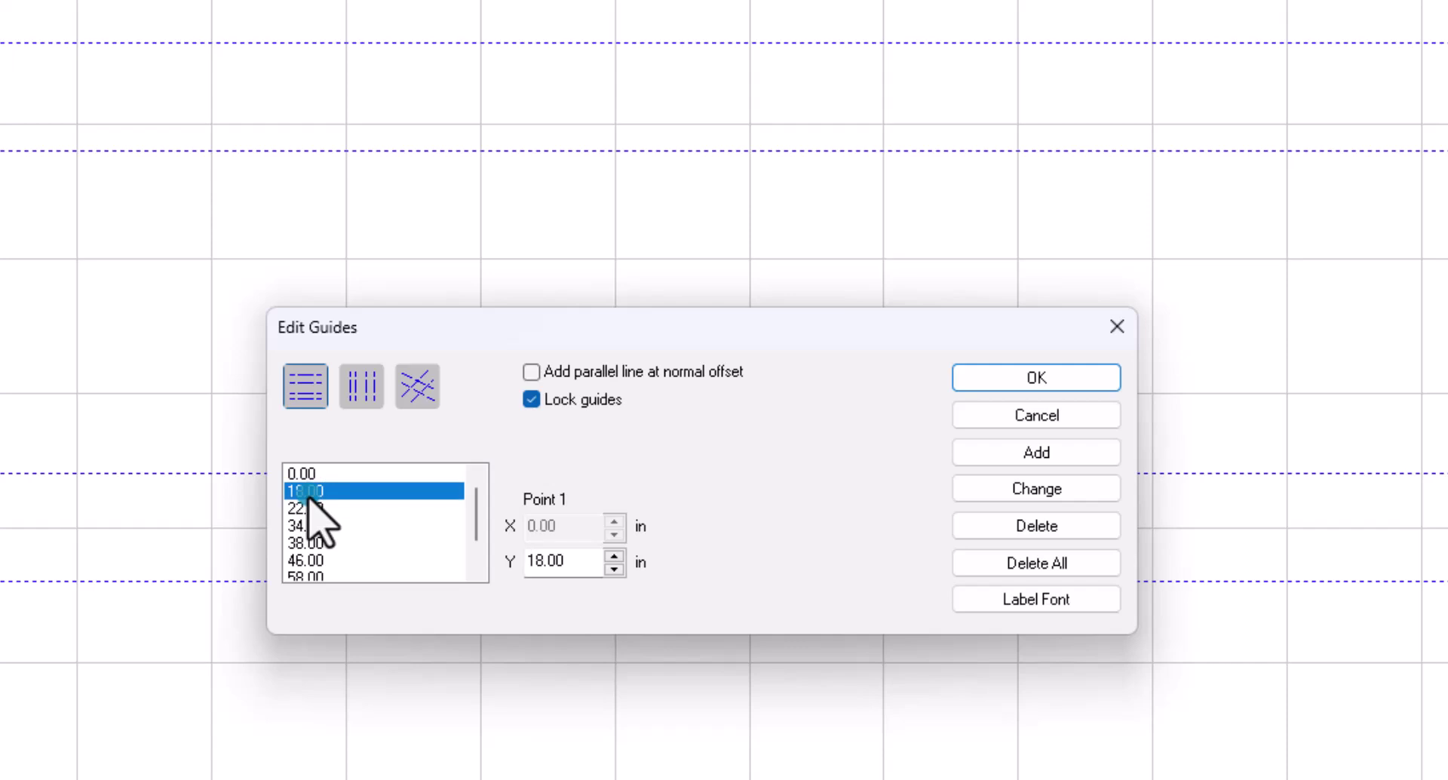
click(573, 564)
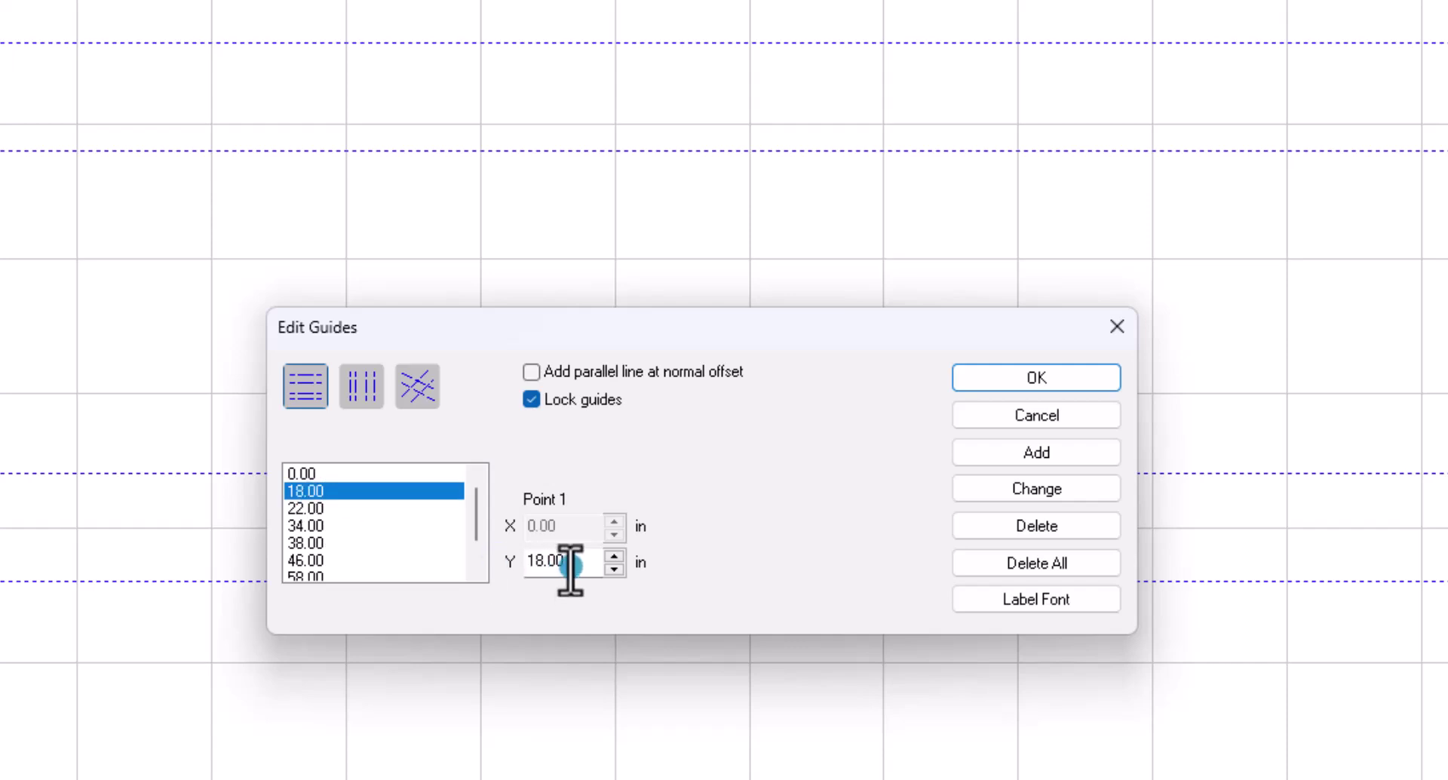
drag(571, 566, 510, 579)
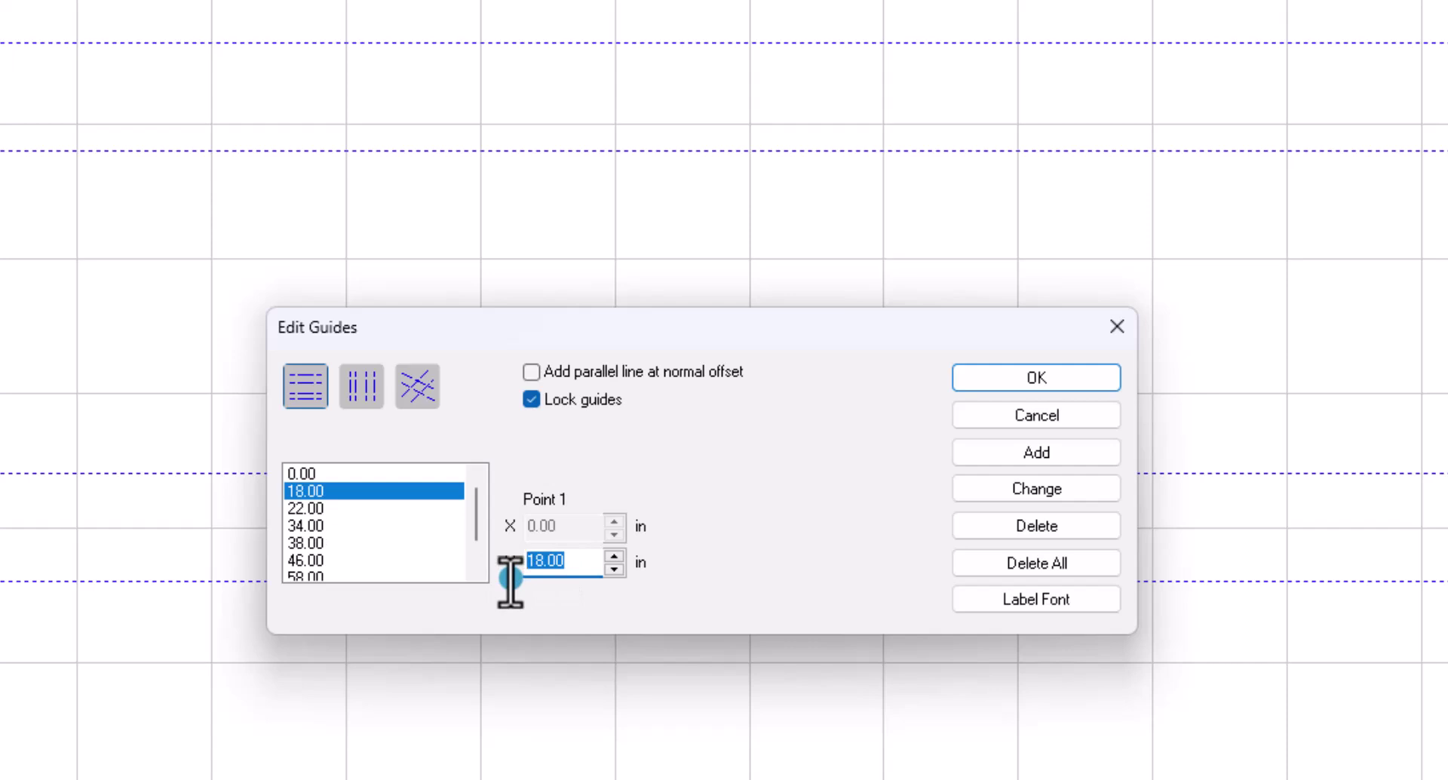
text(19)
click(1041, 488)
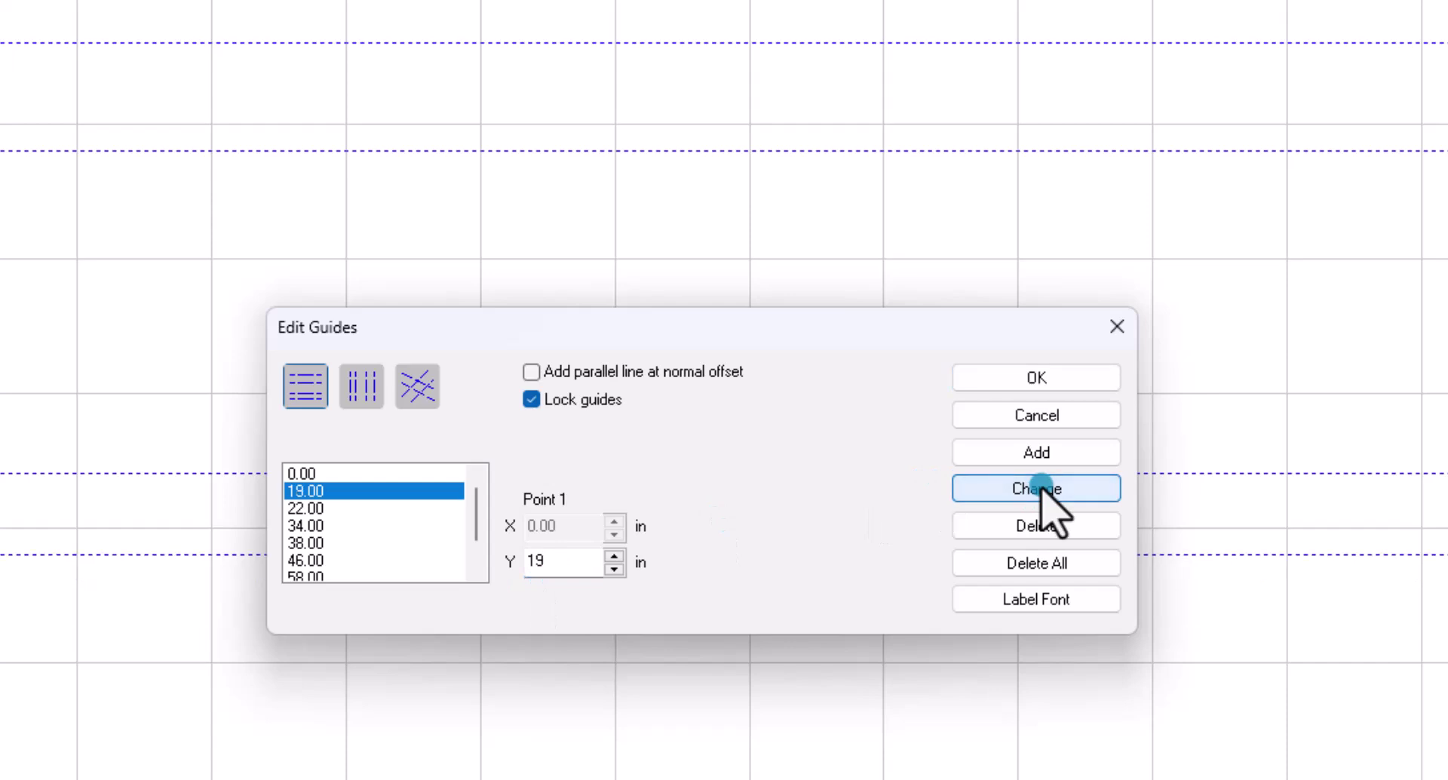
Change the position of the 22.00 in horizontal guide to 23 in.
click(315, 509)
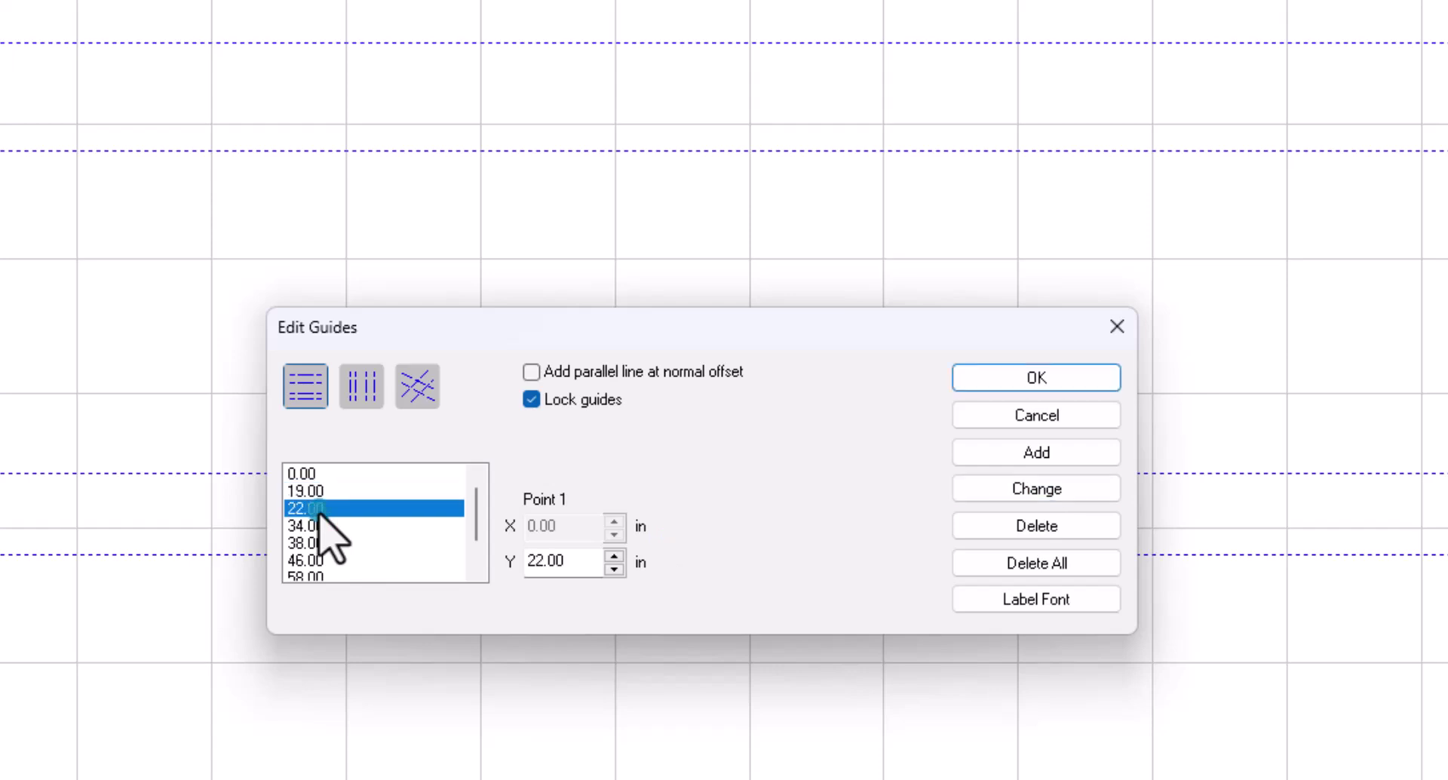
click(562, 563)
drag(562, 562, 520, 569)
text(23)
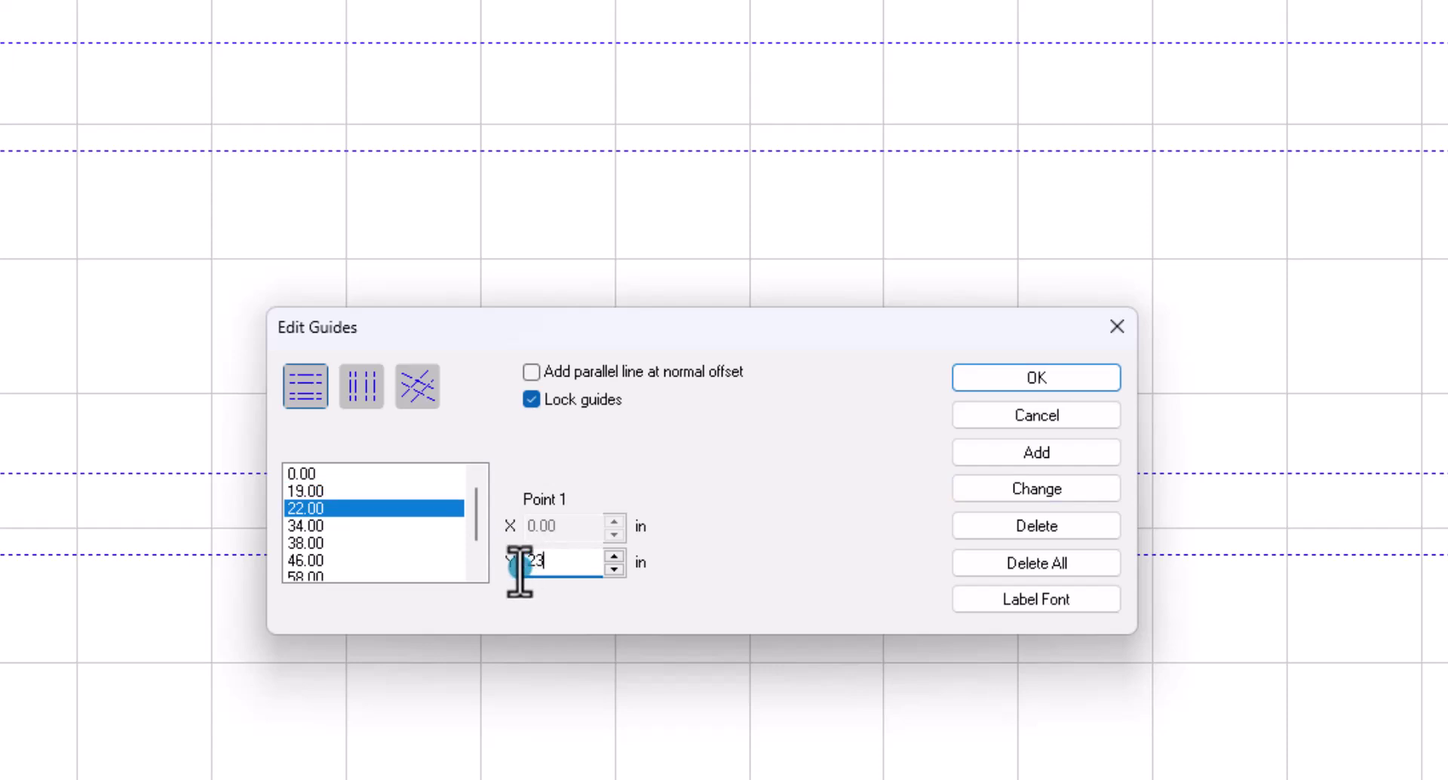
click(1061, 485)
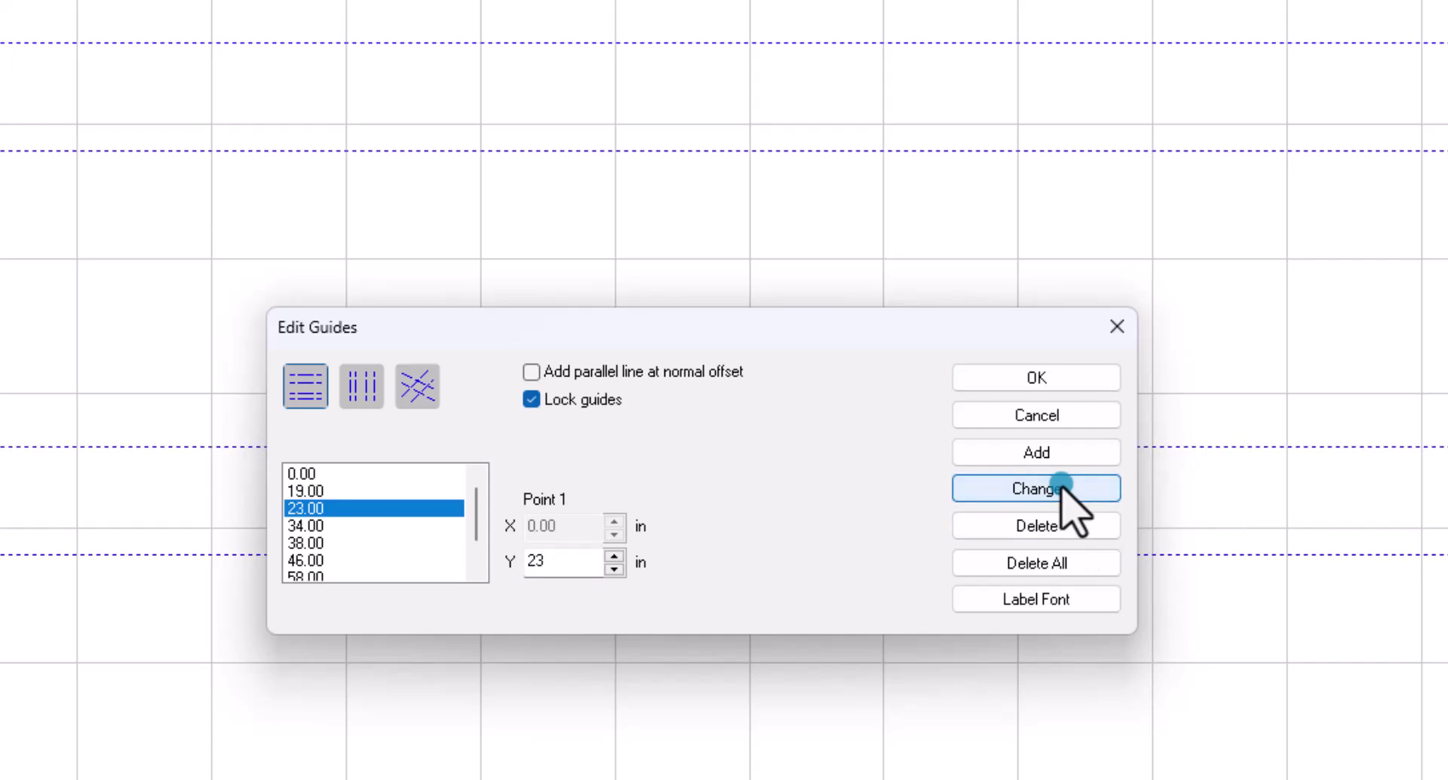
Delete the 34.00 in horizontal guide and change the 38.00 in guide's position to 39 in.
click(309, 526)
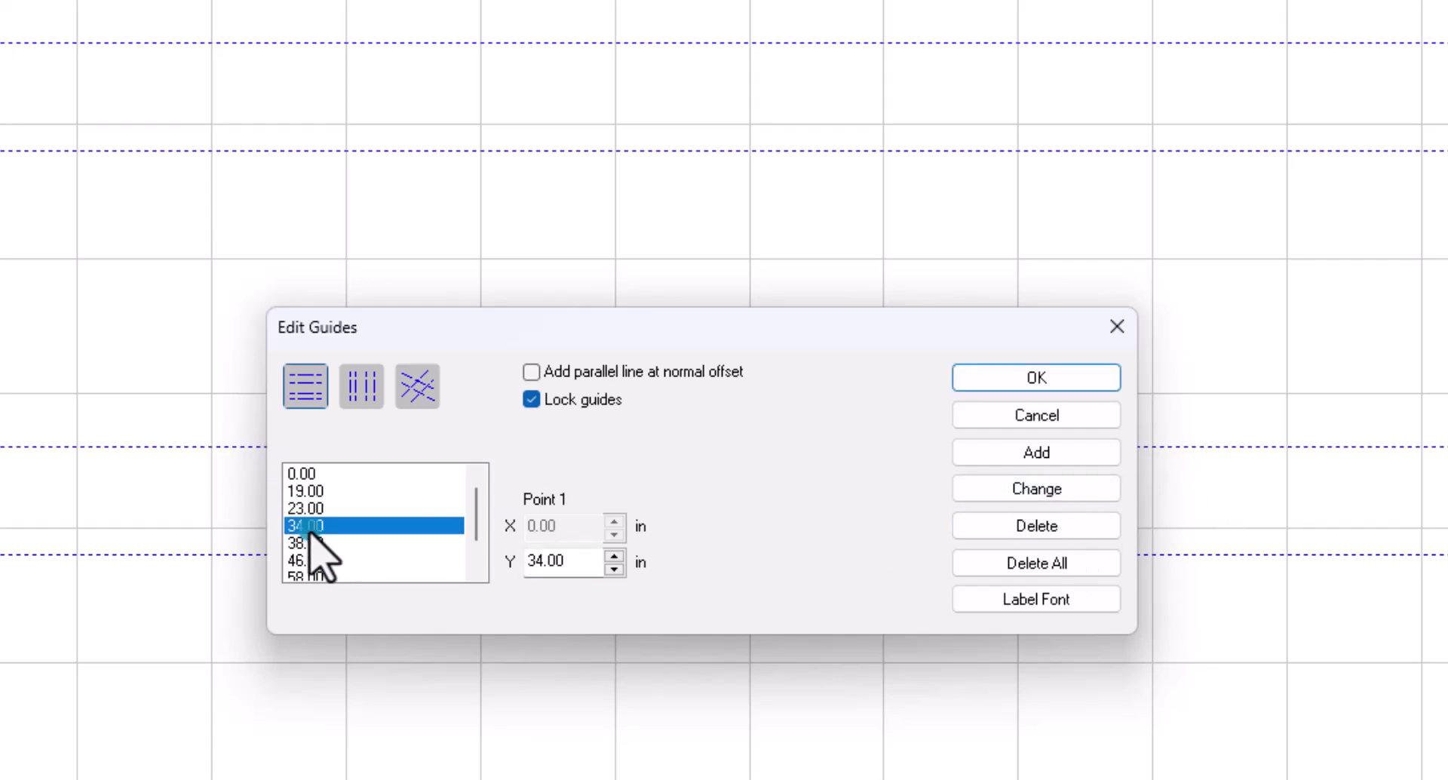
click(1020, 525)
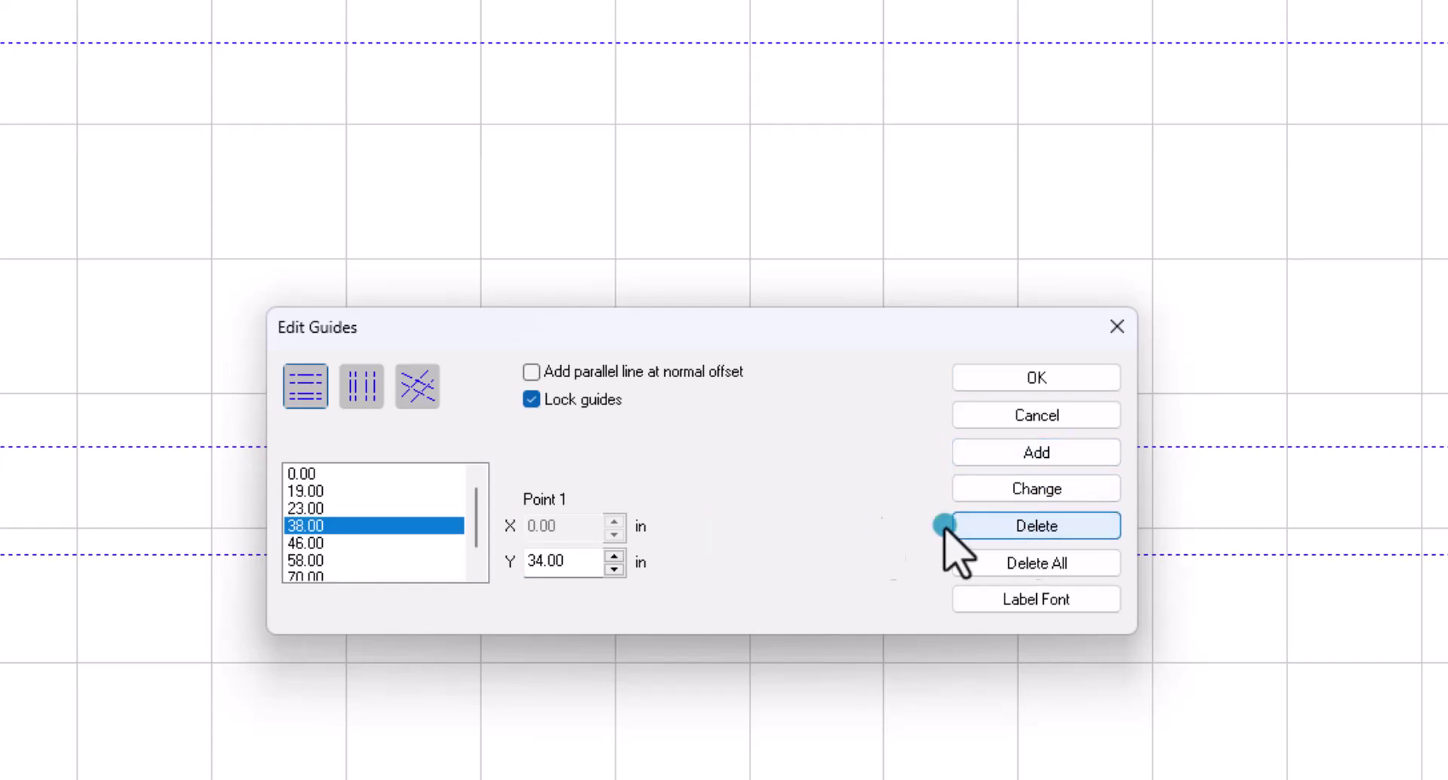
click(298, 528)
drag(575, 570, 513, 570)
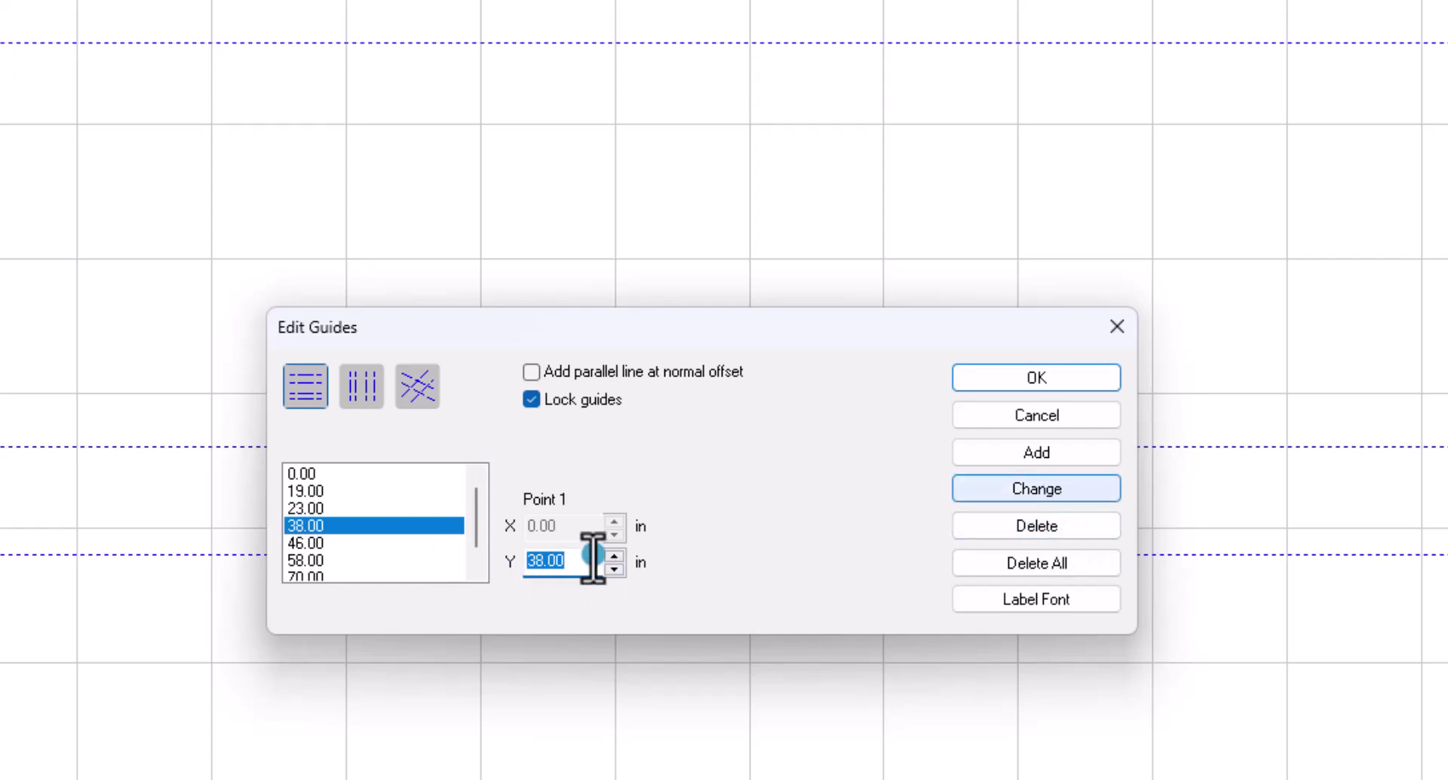
text(39)
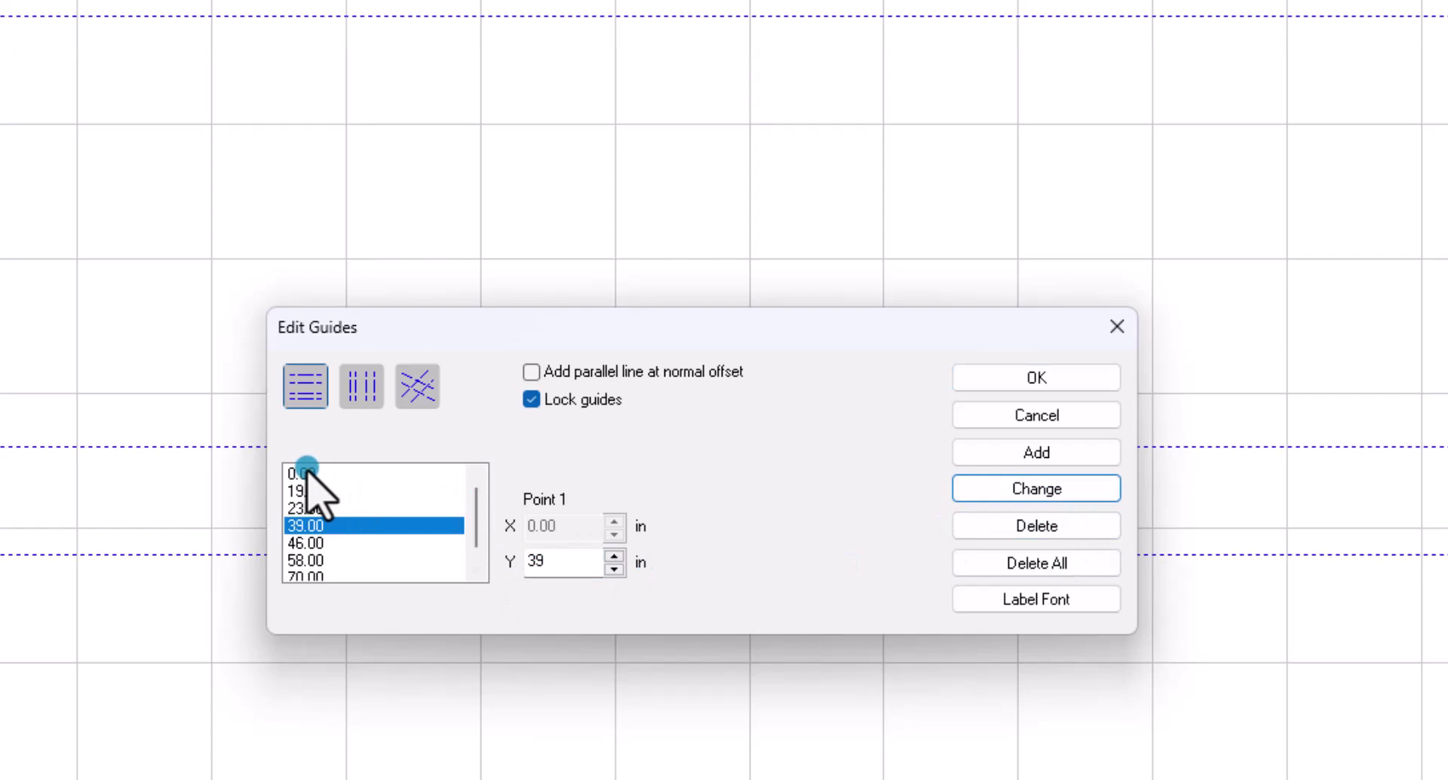
Delete the 0.00 in horizontal guide.
click(306, 473)
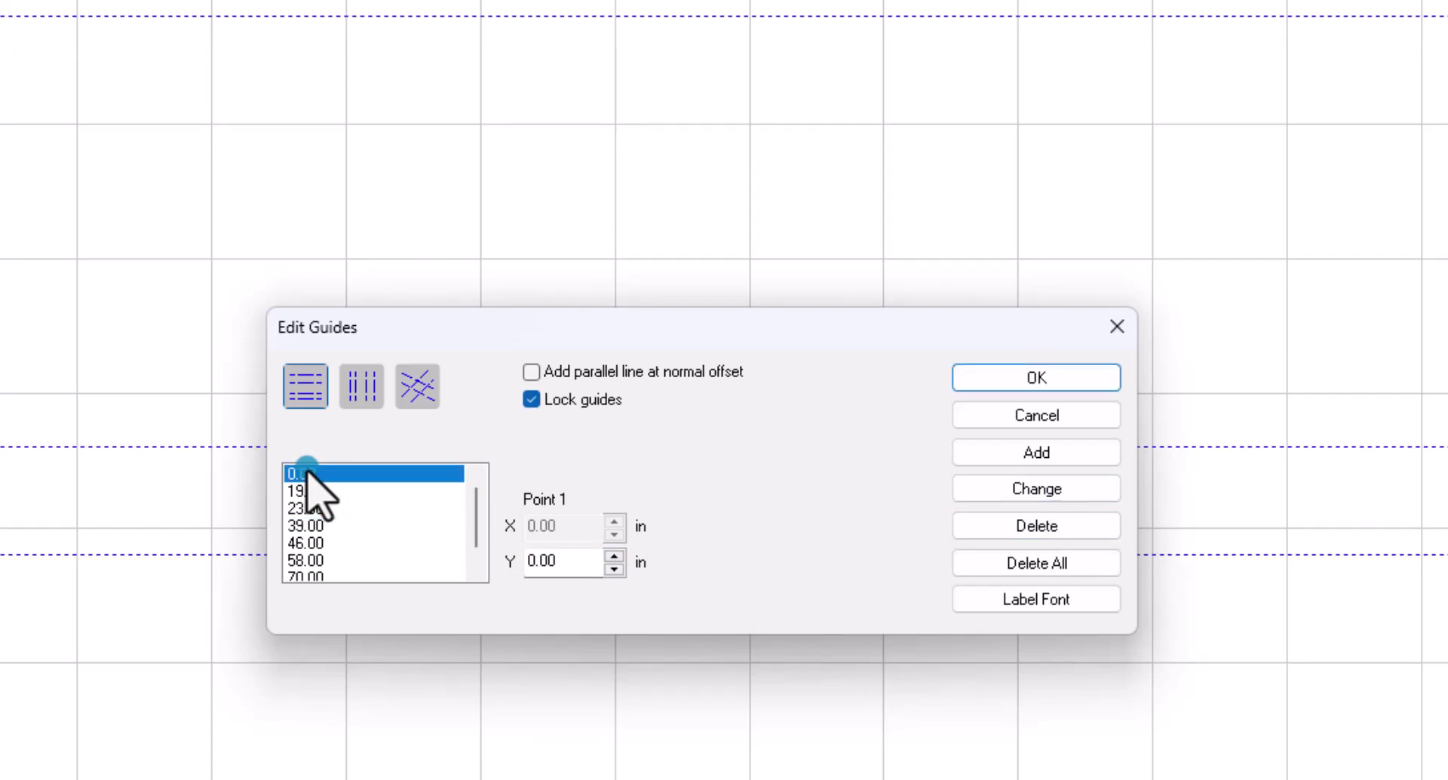
click(1053, 502)
click(1038, 526)
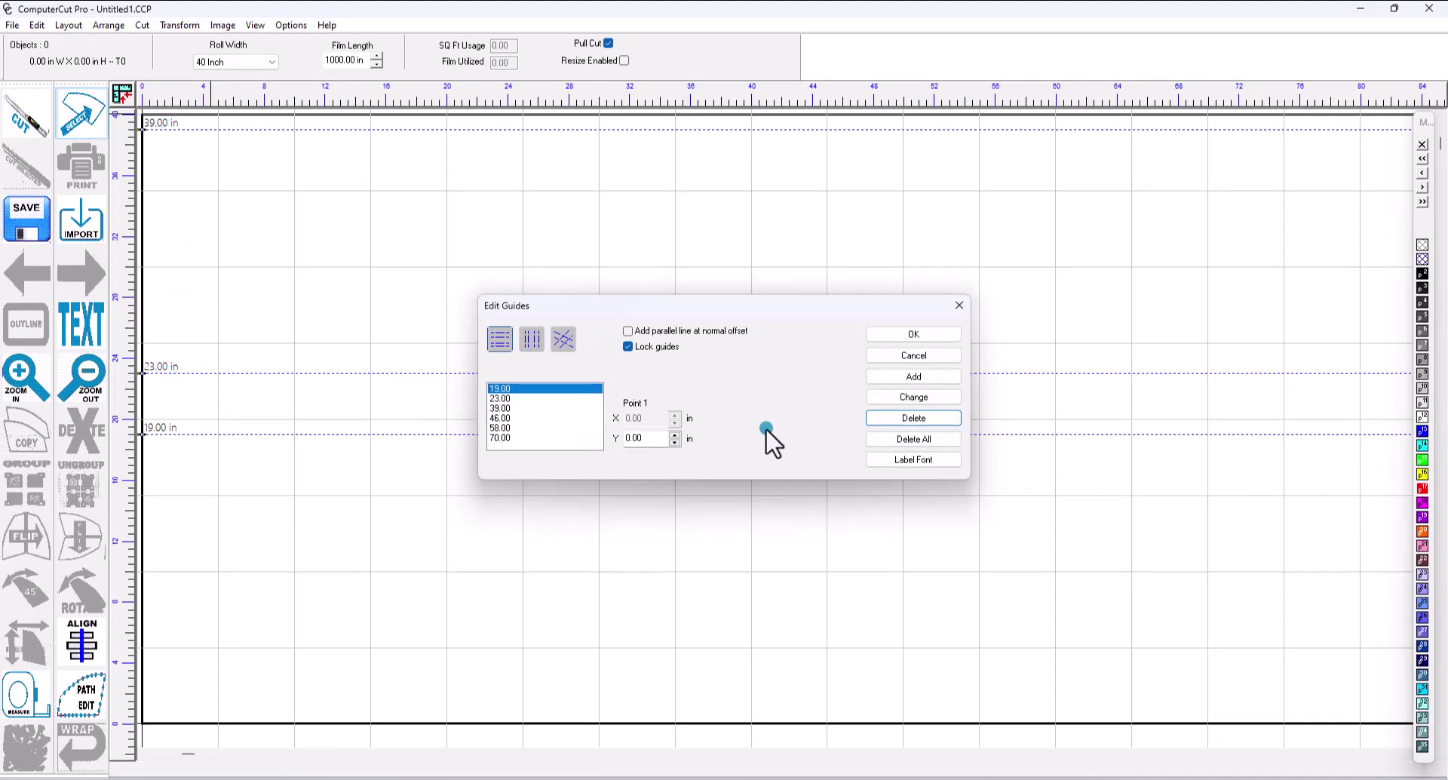
Set the guide label font to Arial, Black style, size 72, and apply the guide changes.
click(902, 459)
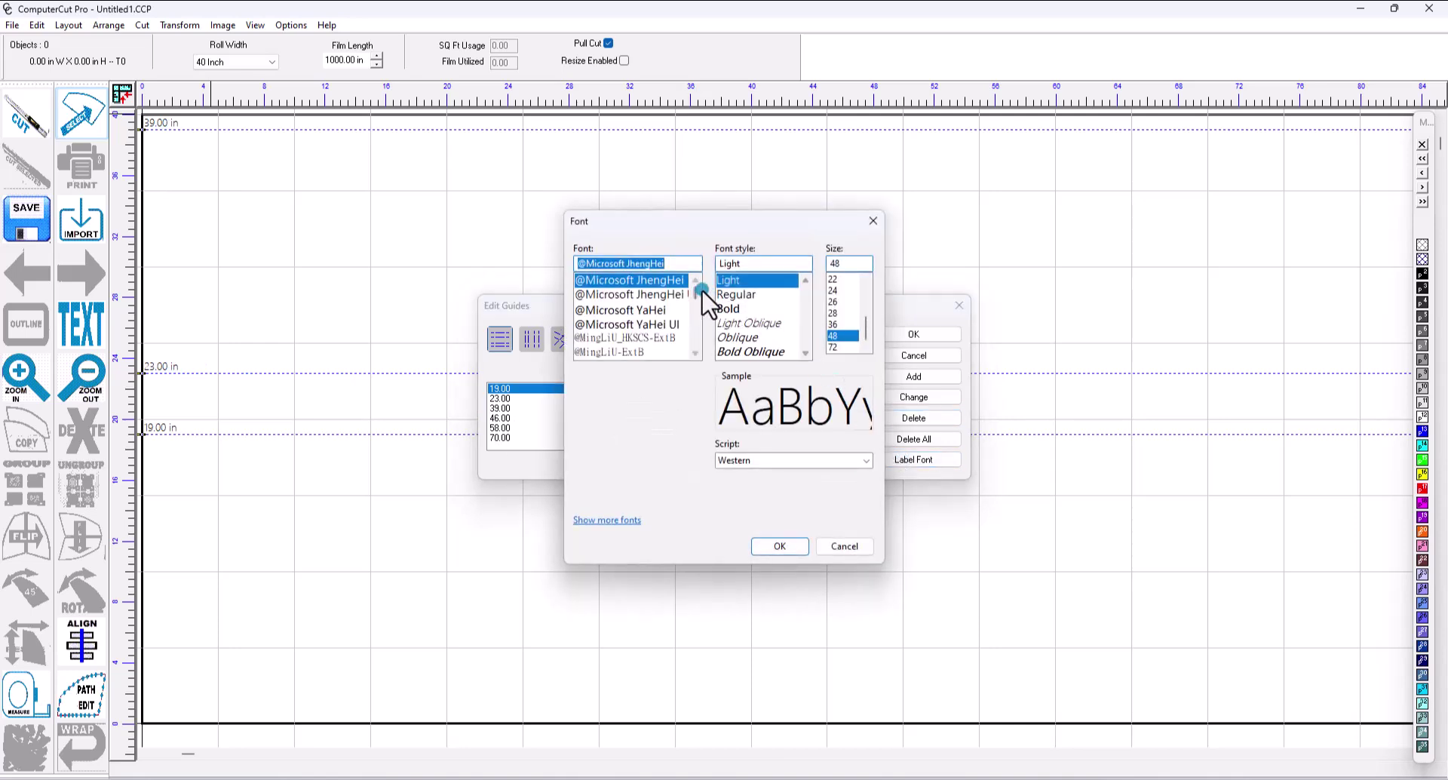
drag(695, 291, 698, 302)
scroll(699, 300, up, 2)
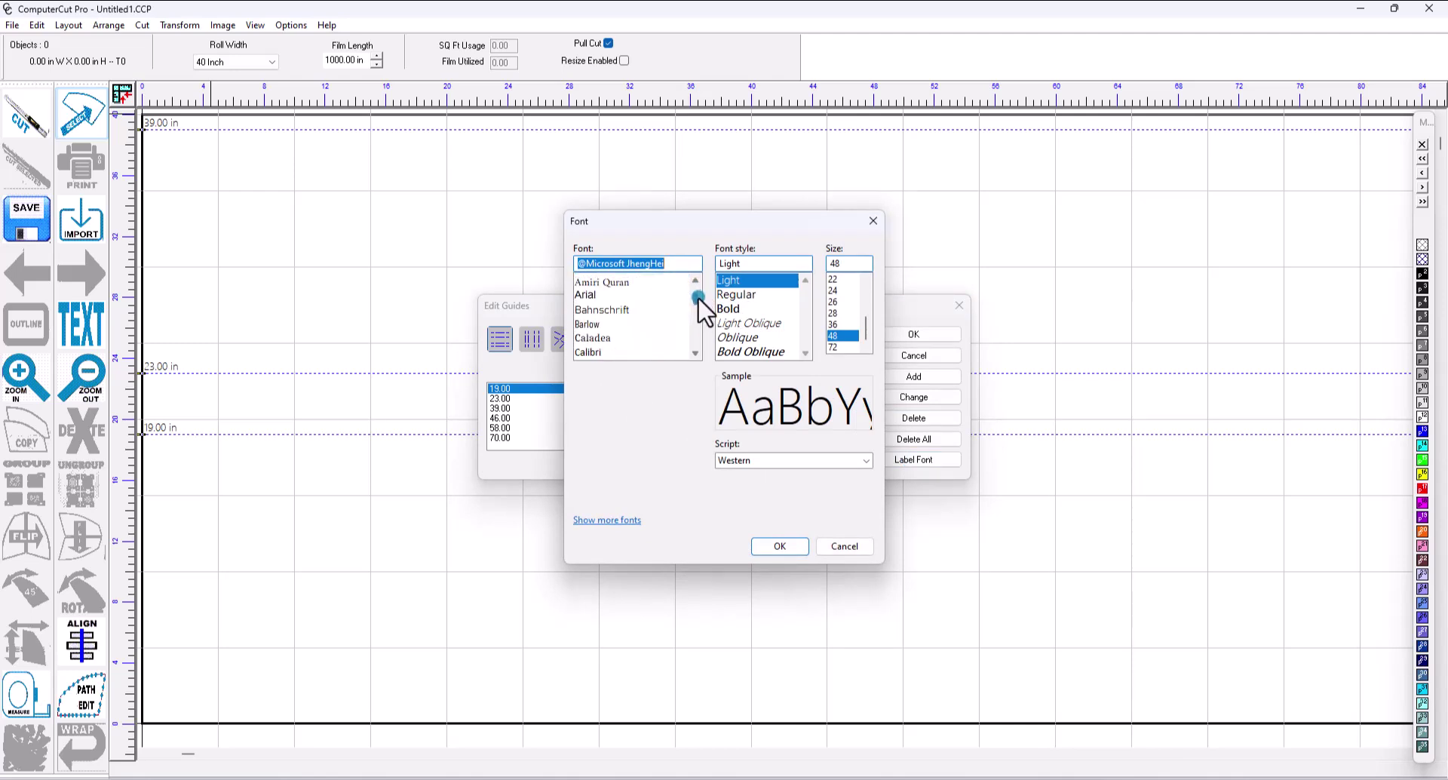
scroll(699, 299, up, 1)
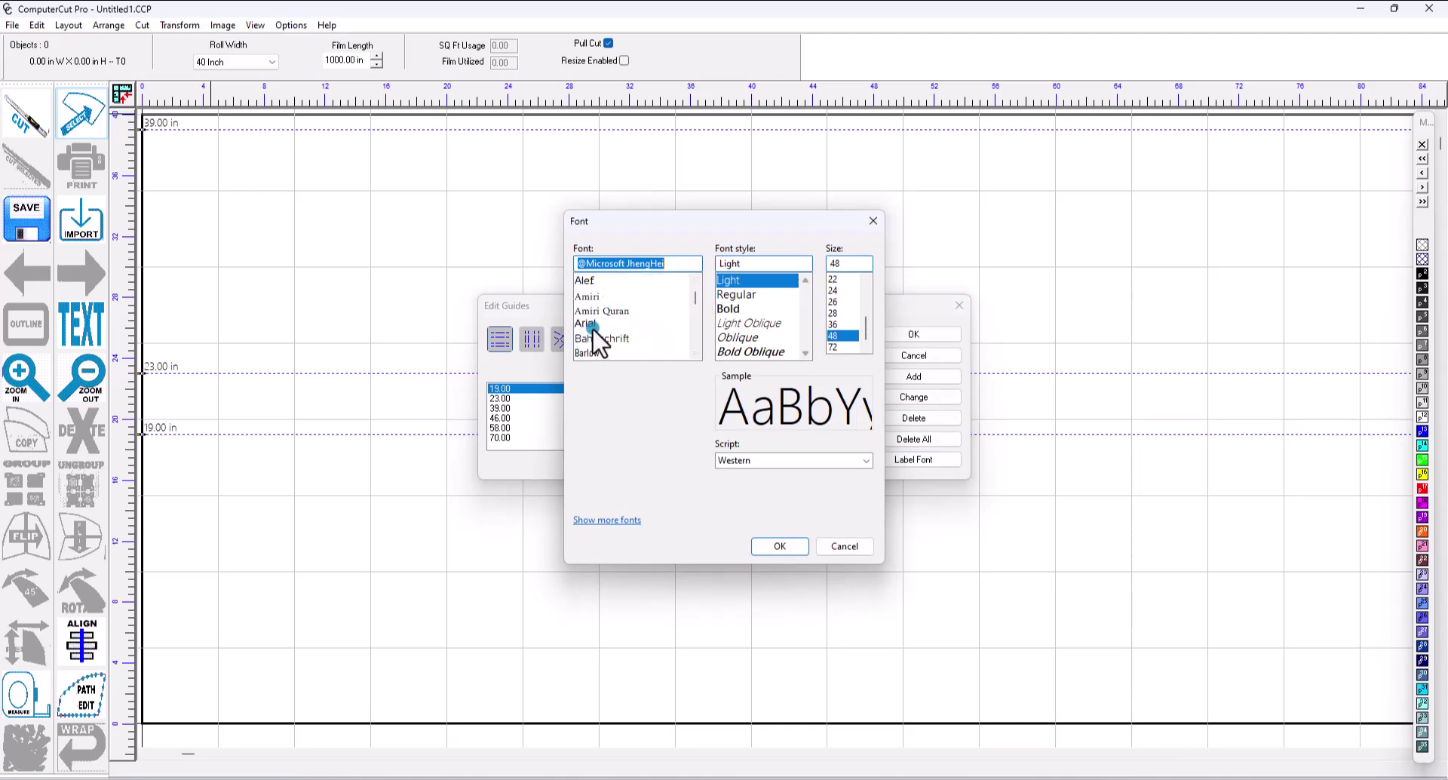
click(594, 325)
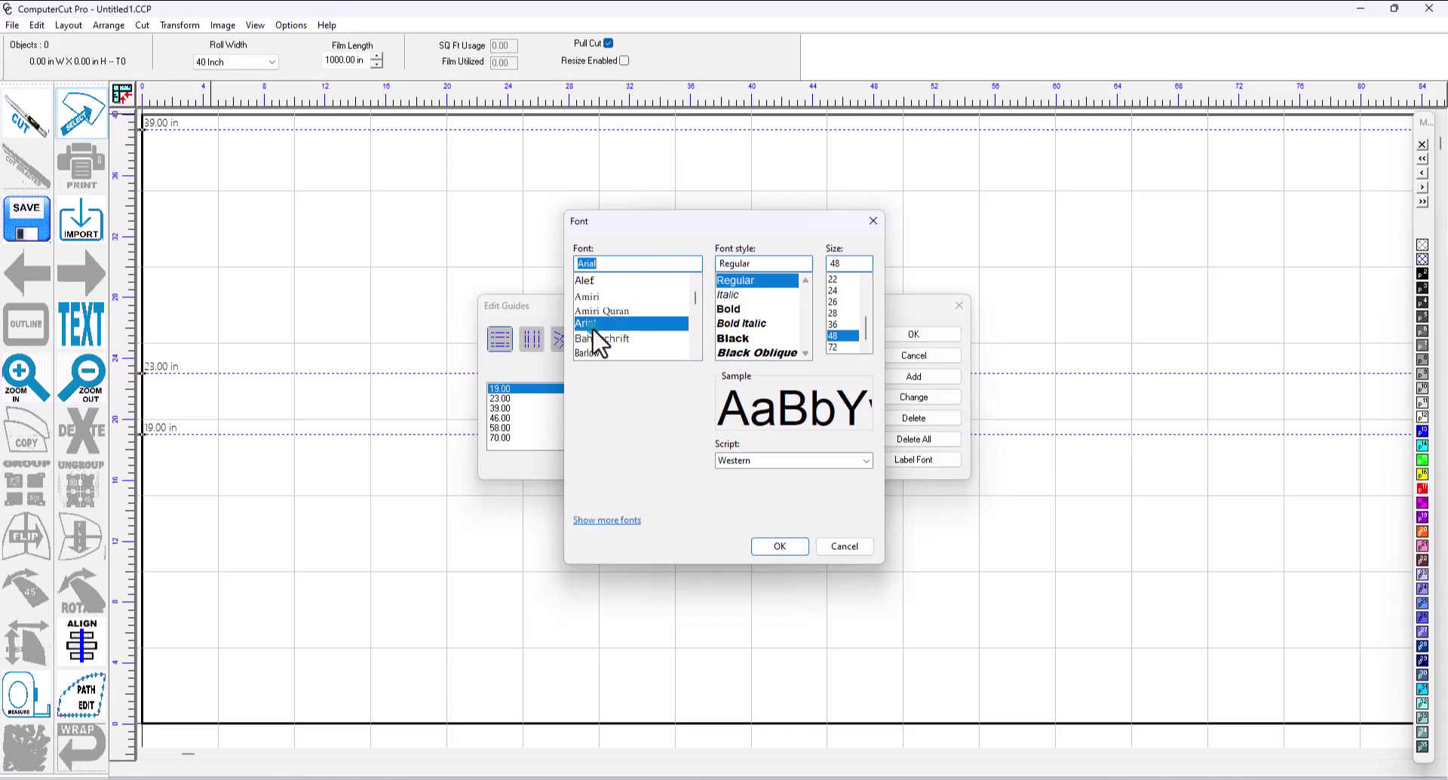
click(729, 341)
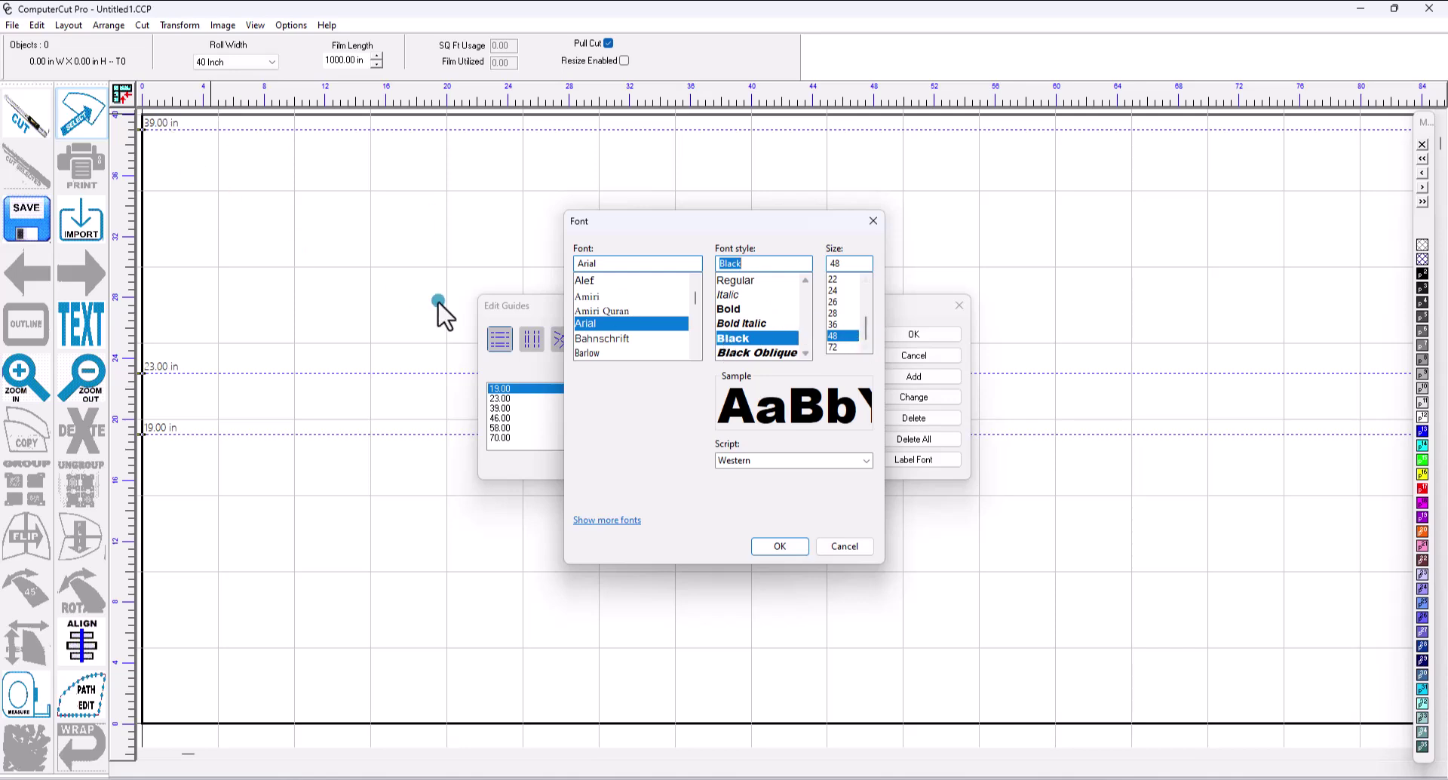
click(834, 347)
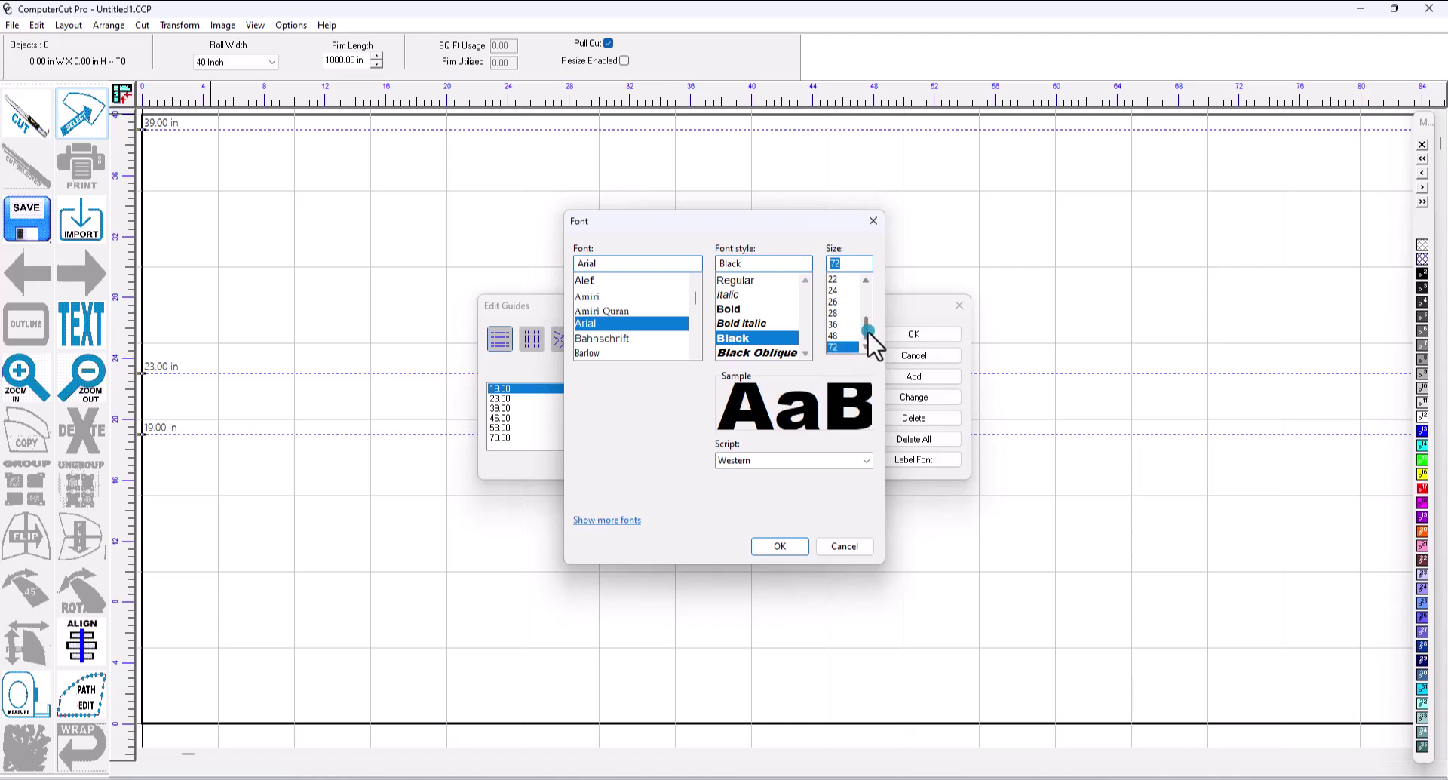
click(768, 544)
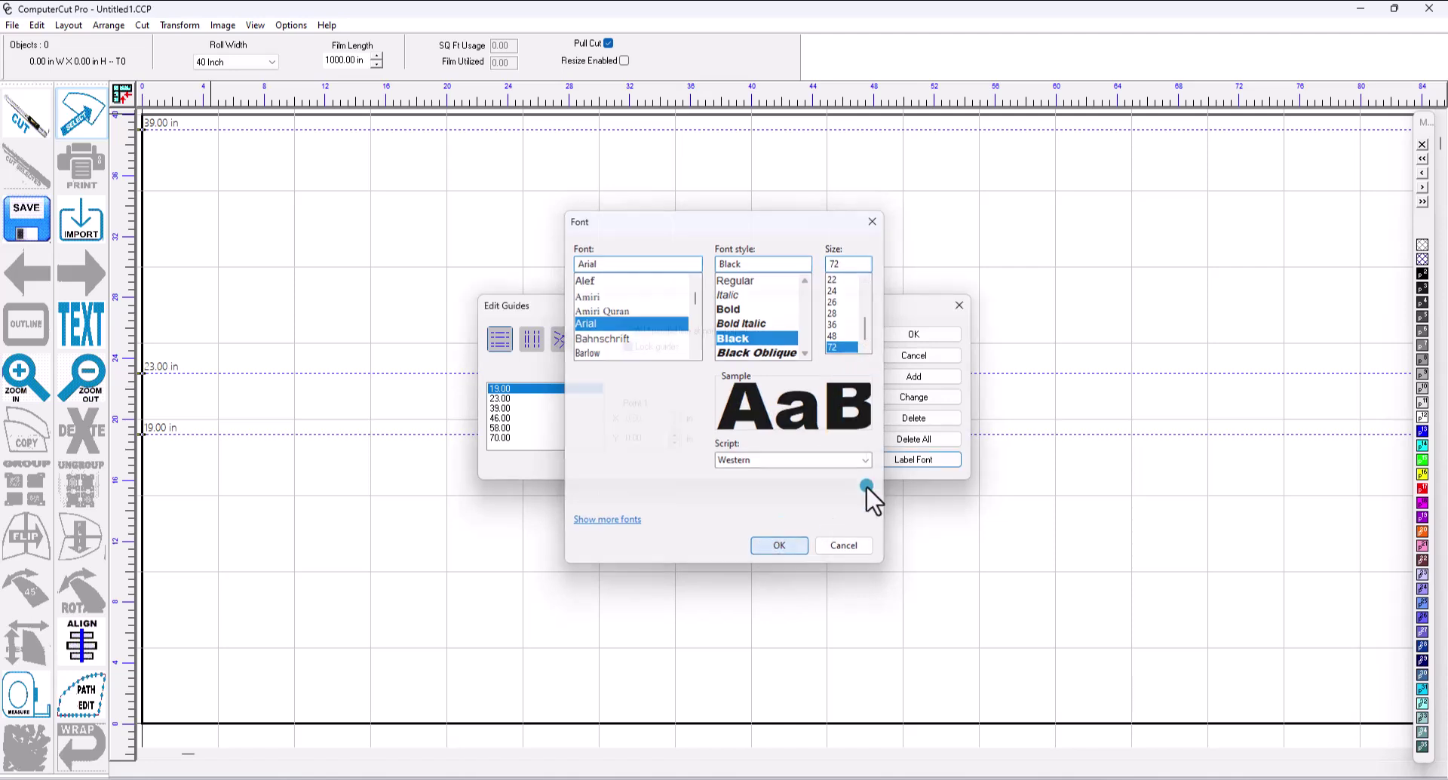
click(922, 337)
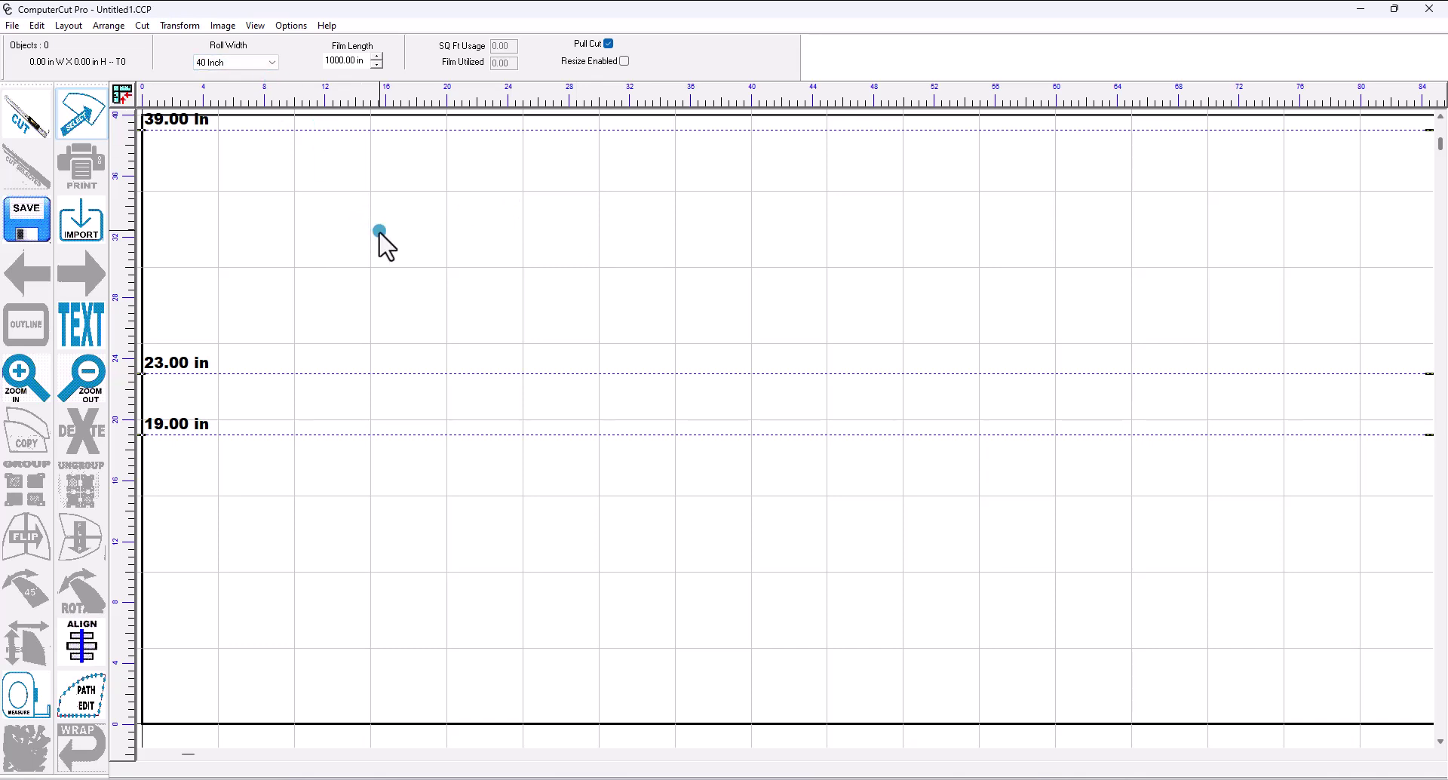
Switch to the vehicle pattern window, send the six Chevy Malibu side-window patterns to the cutting workspace, and close that workspace.
key(alt+Tab)
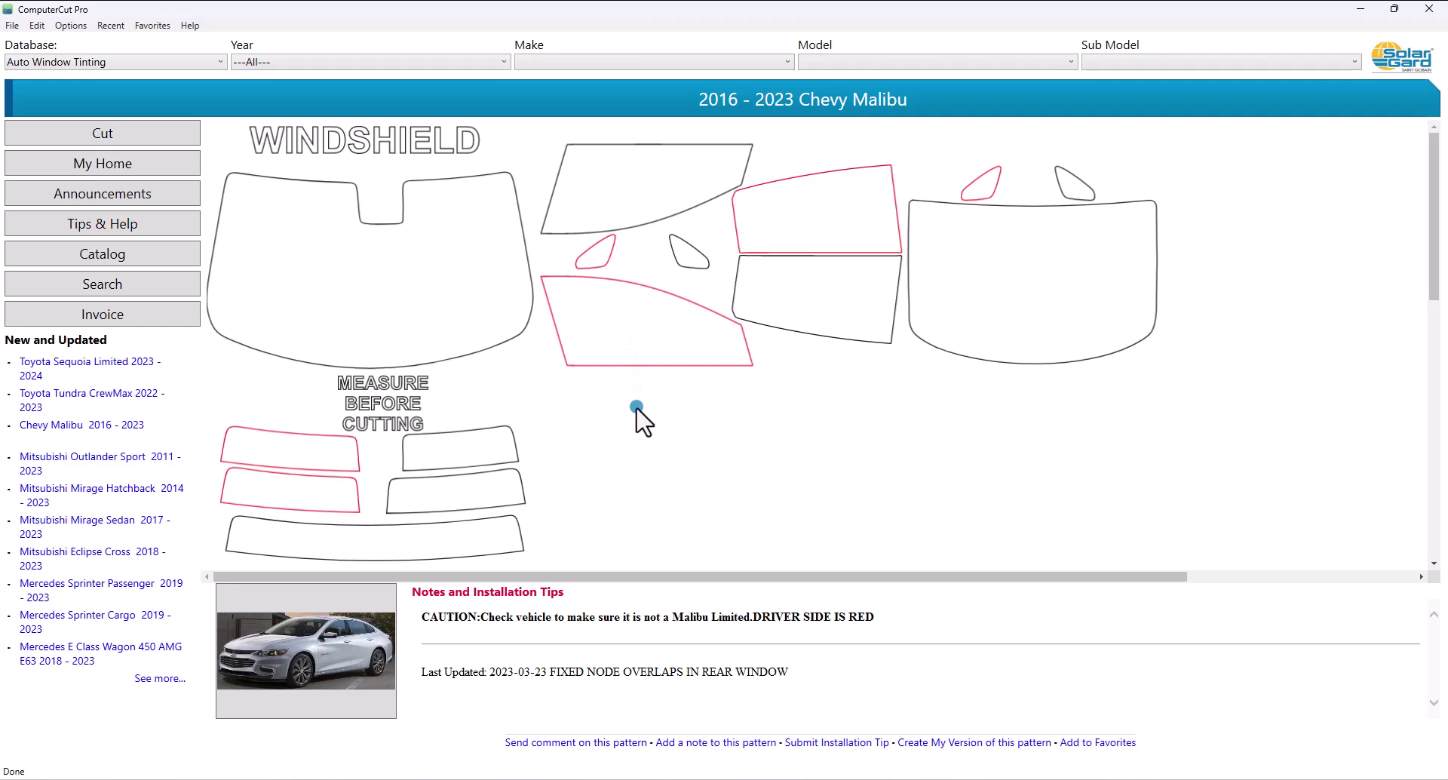
drag(658, 391, 800, 192)
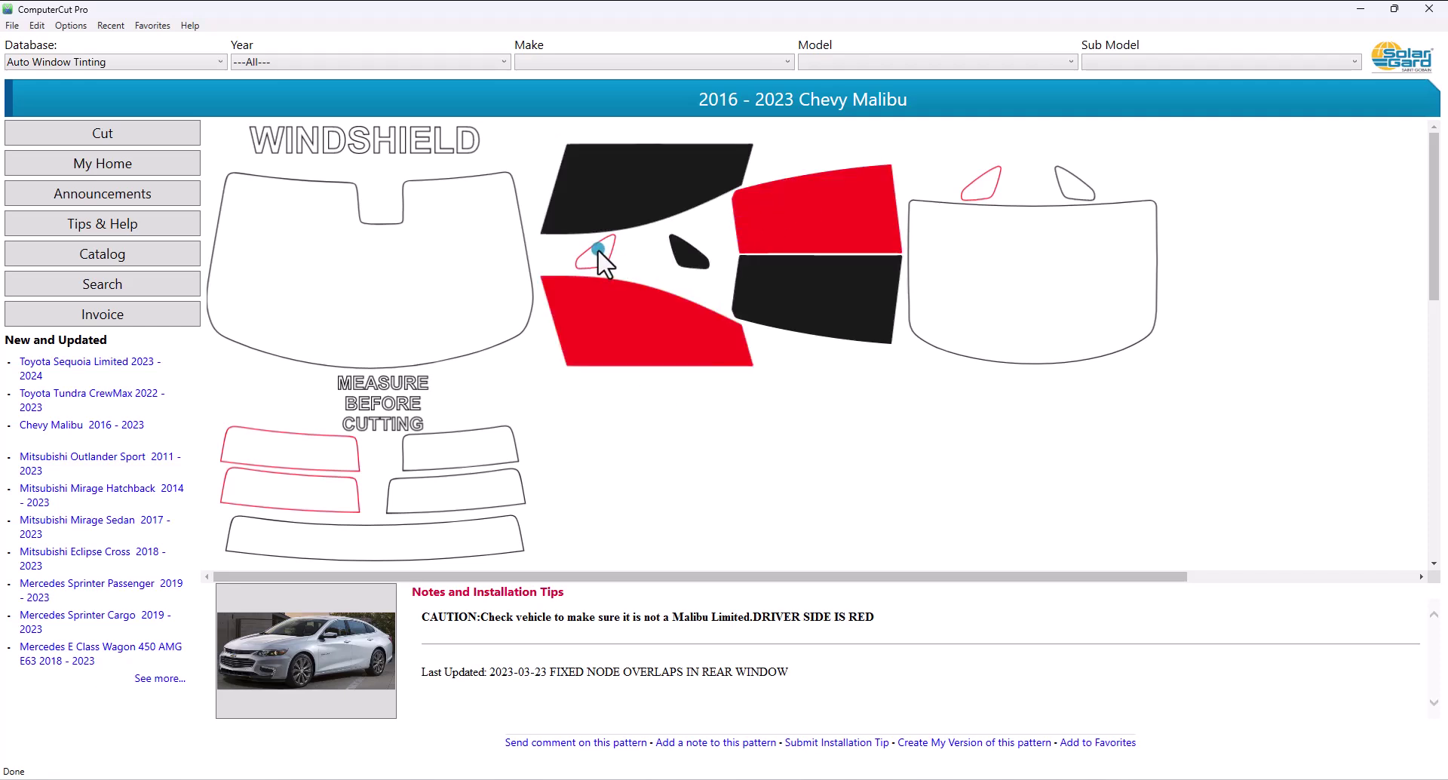
click(122, 123)
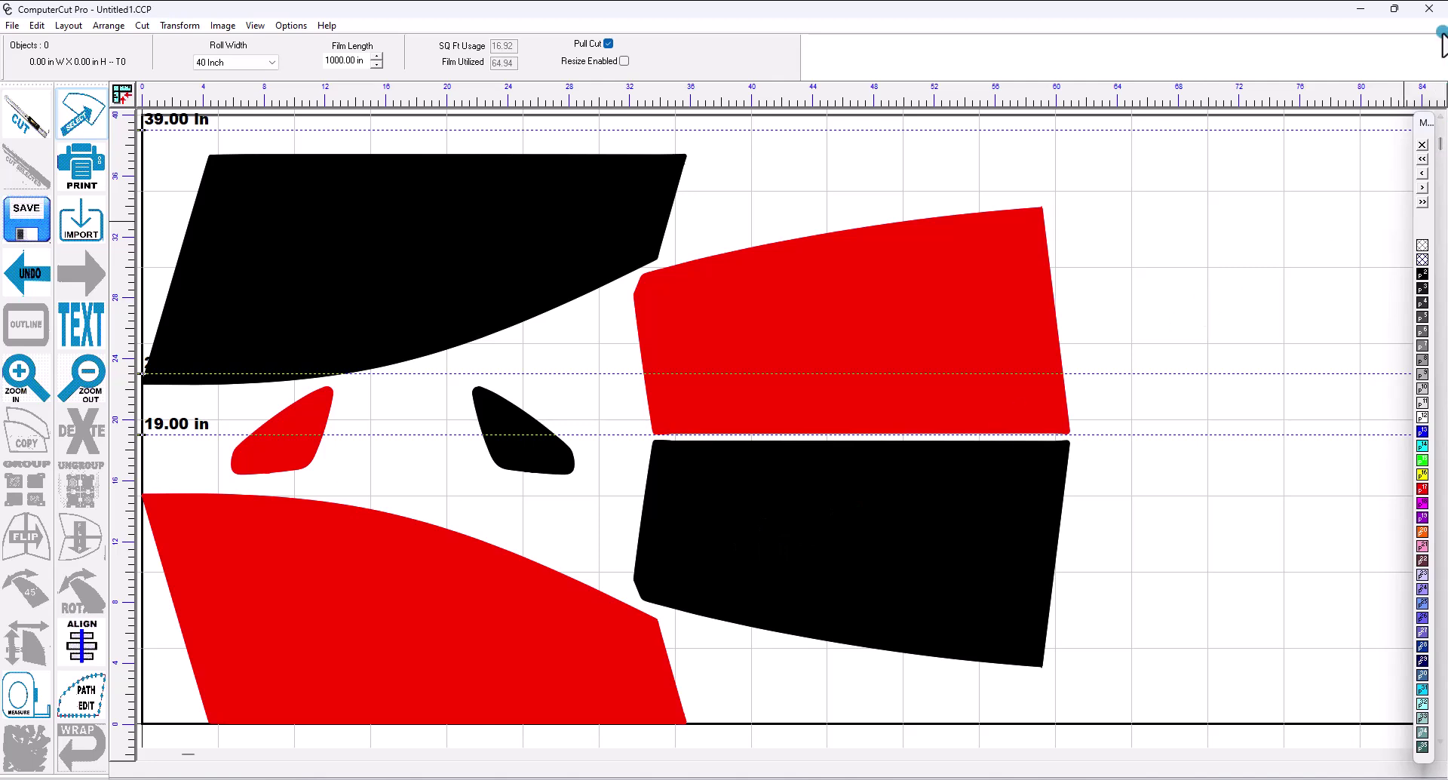
click(1431, 11)
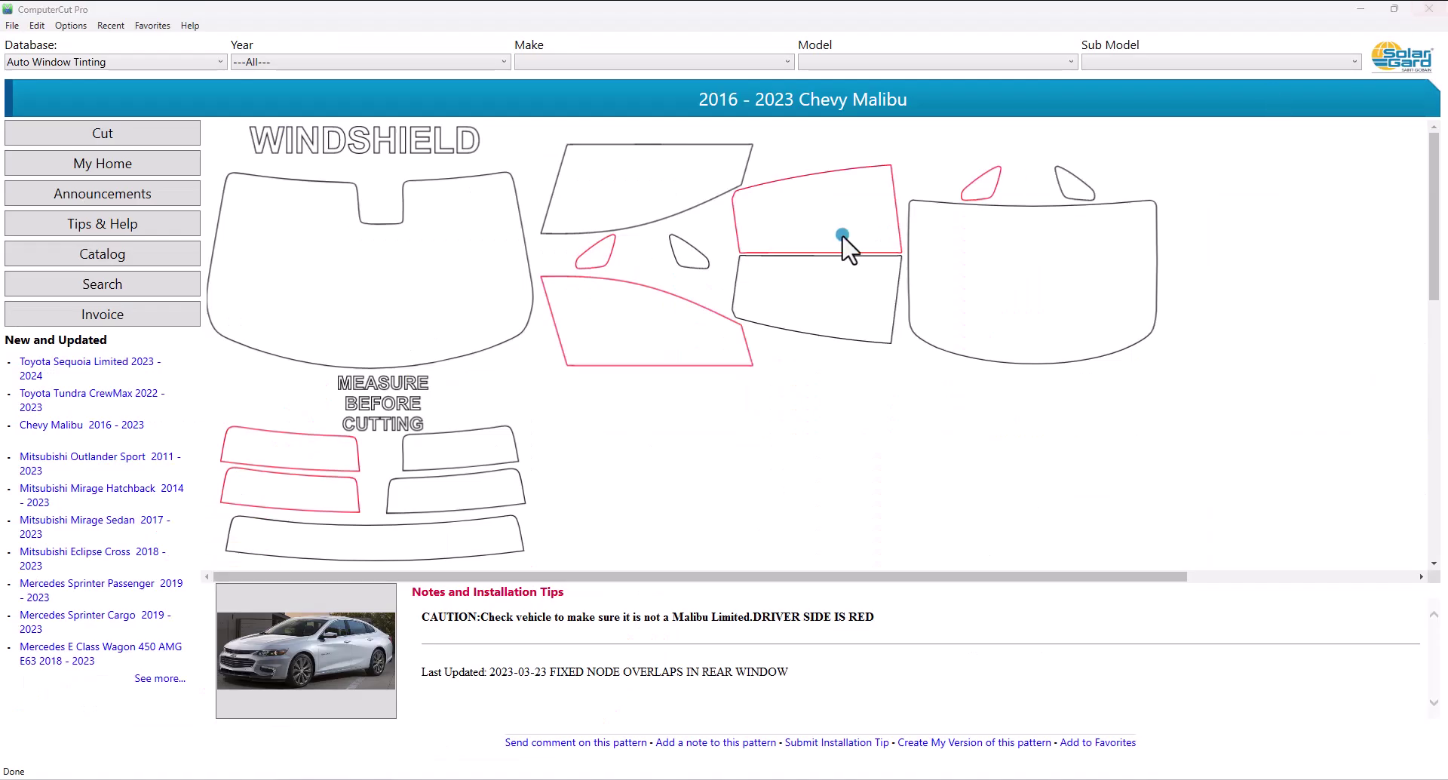
Select the six Chevy Malibu side-window patterns plus the long lowest strip, and send them to the cutting workspace.
drag(573, 412, 819, 181)
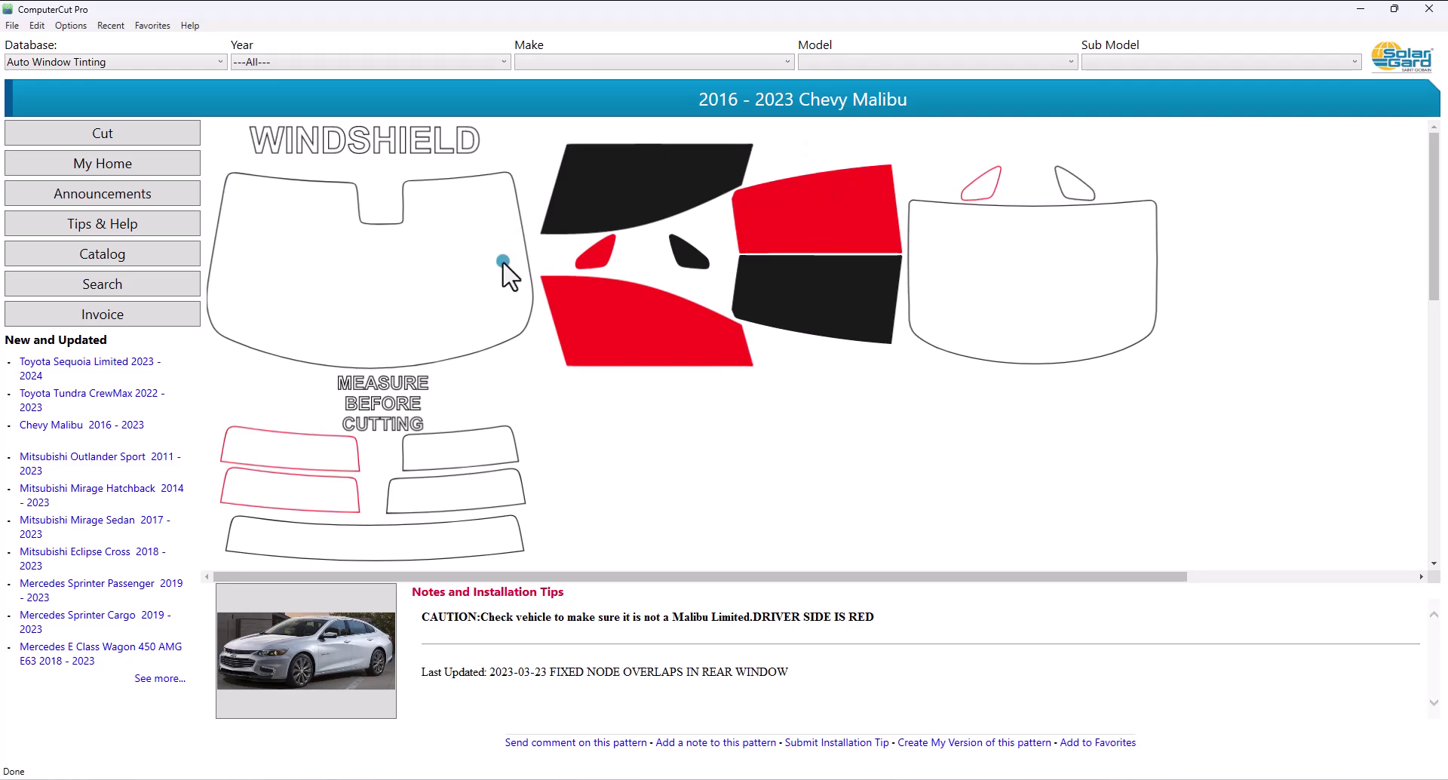
click(433, 544)
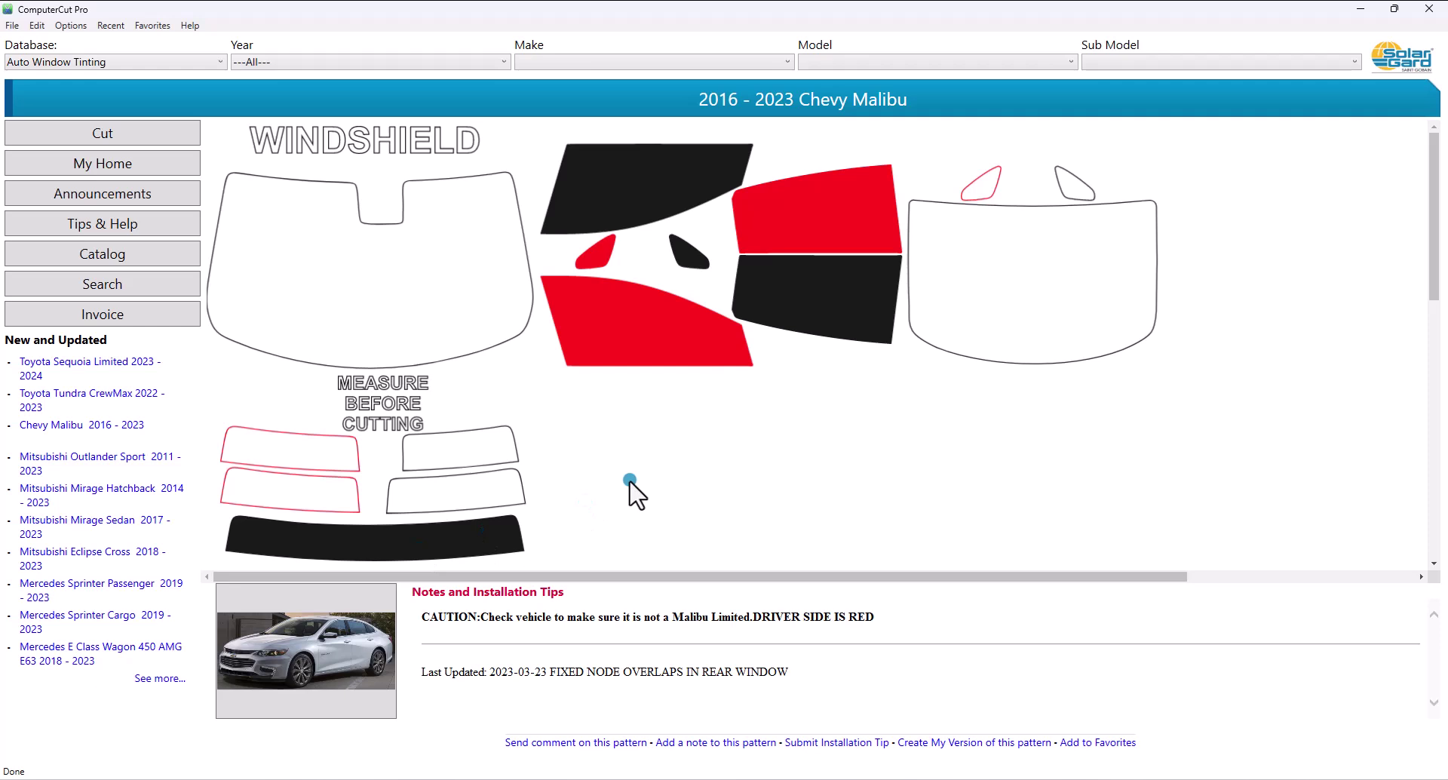
click(157, 127)
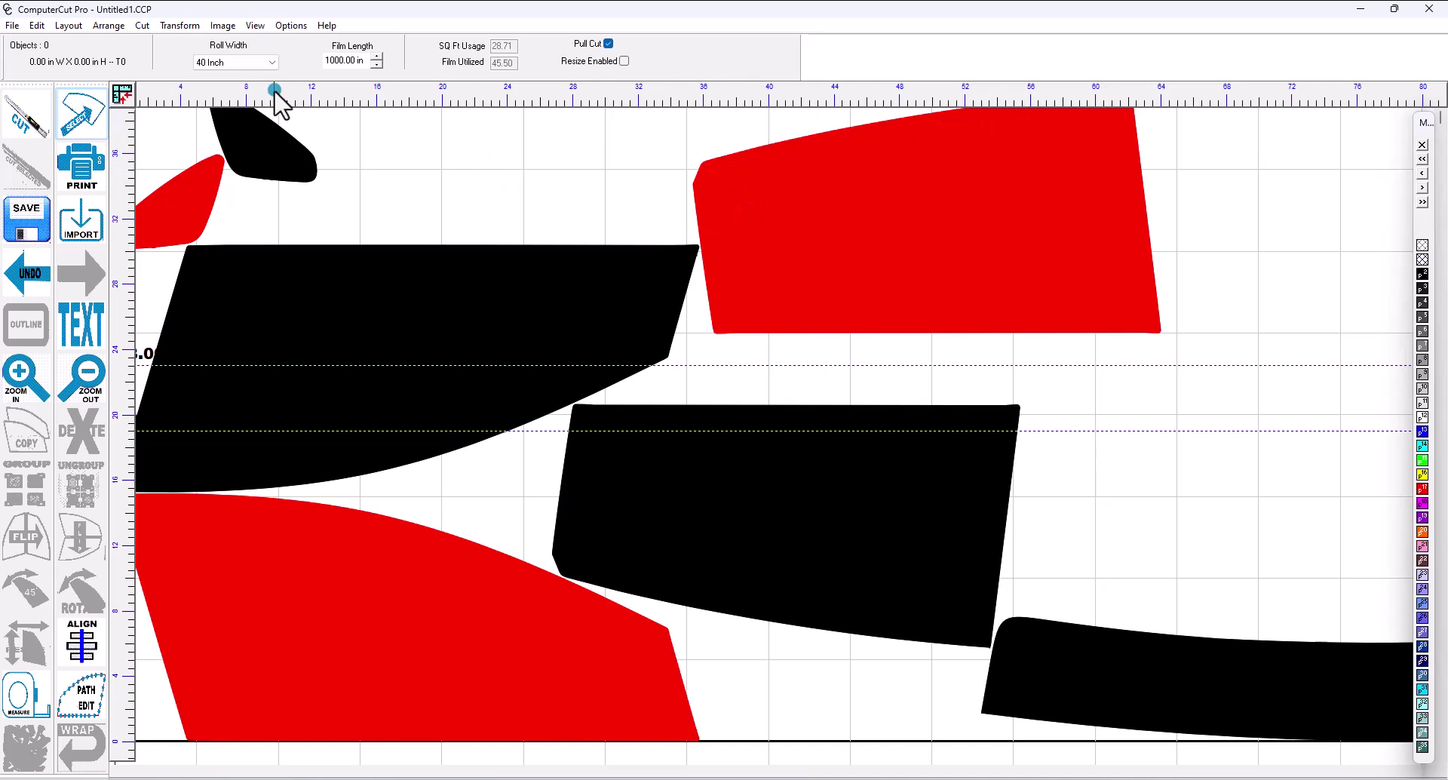
Set the roll width to 72 inch for the Chevy Malibu layout and close the cutting workspace.
click(573, 83)
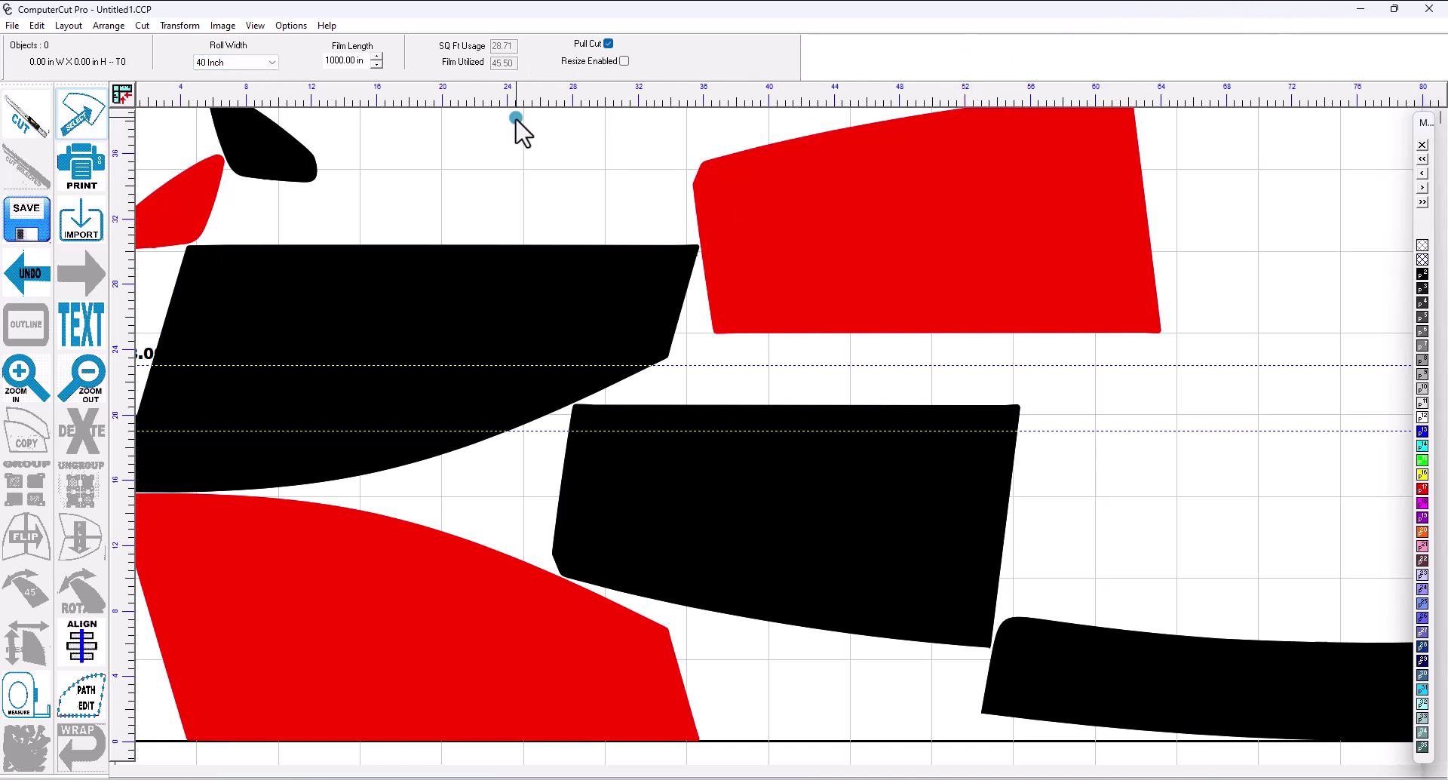
click(273, 64)
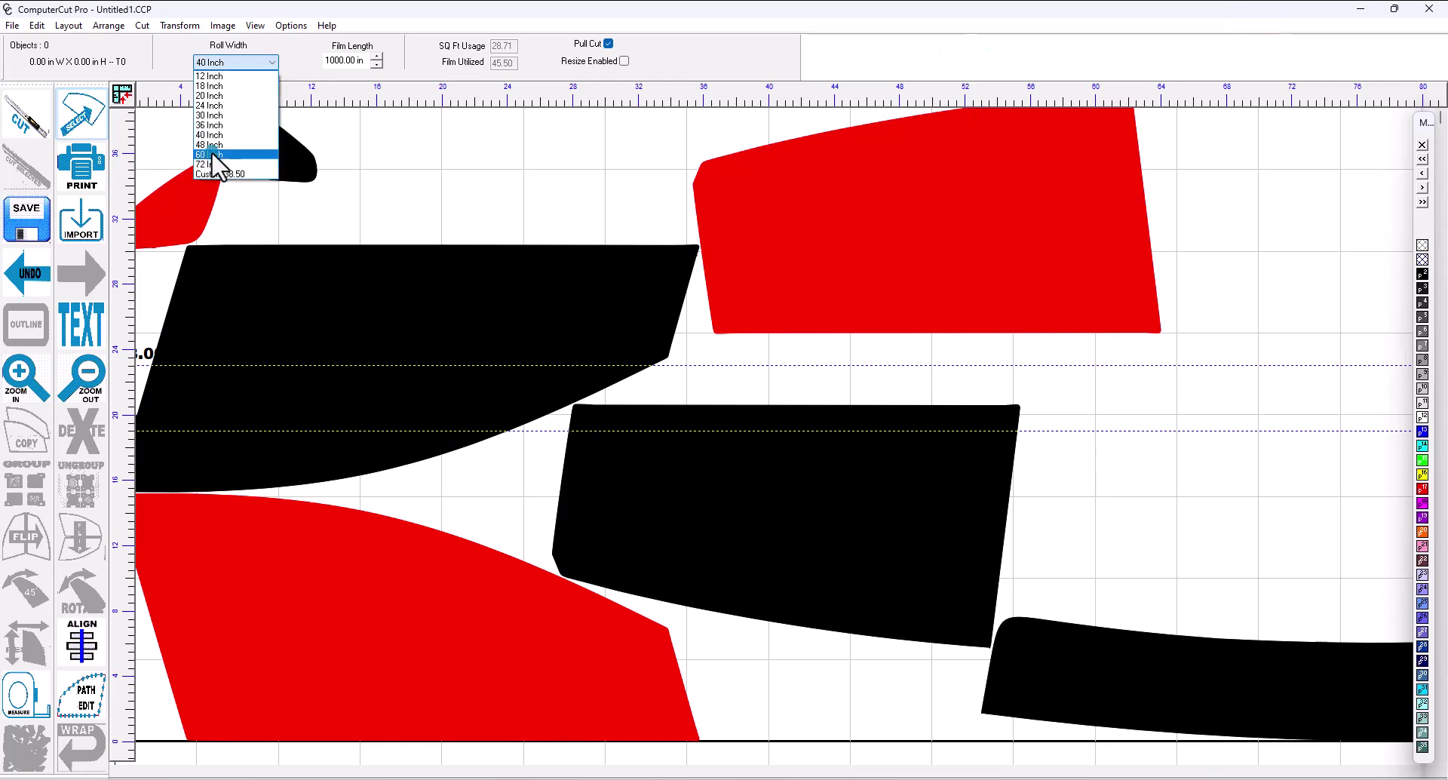
click(212, 164)
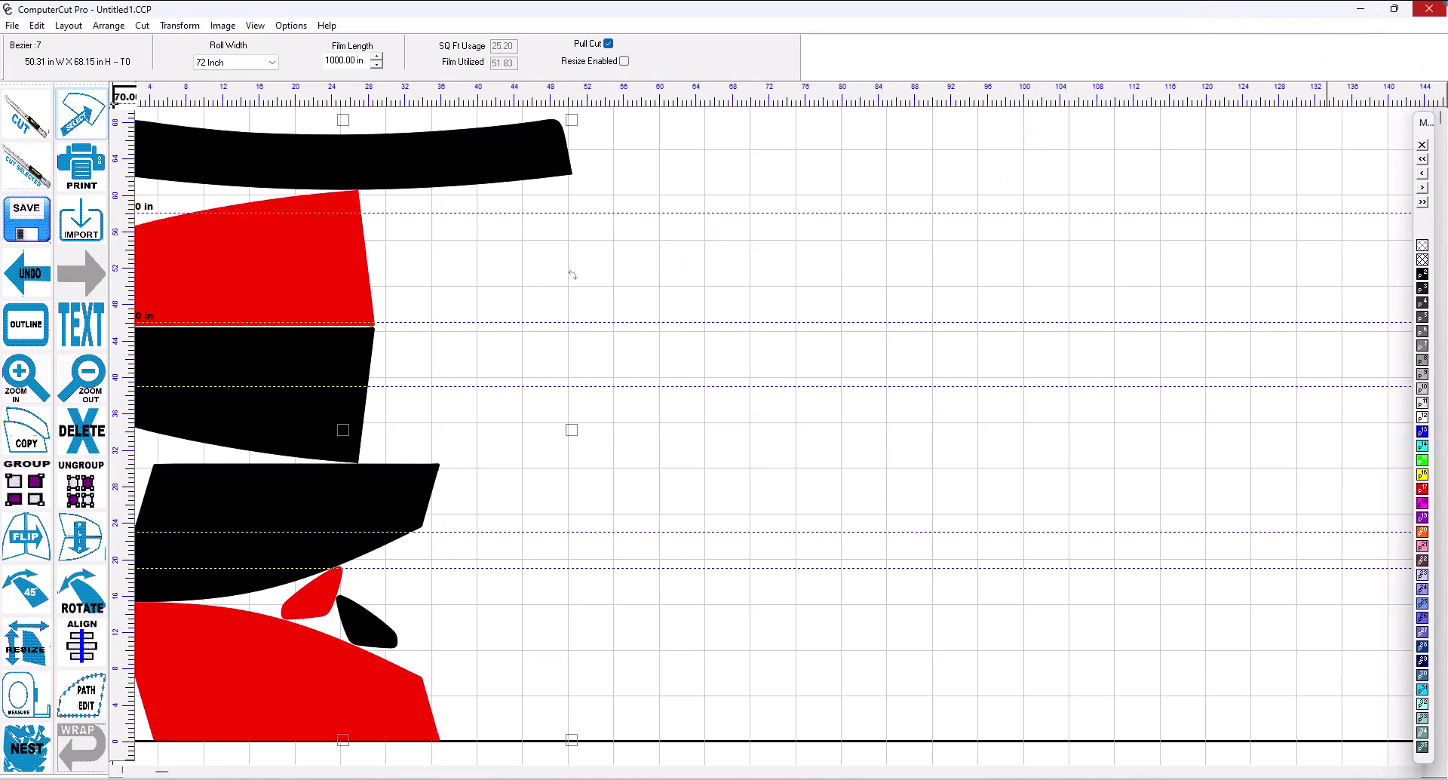
click(1420, 15)
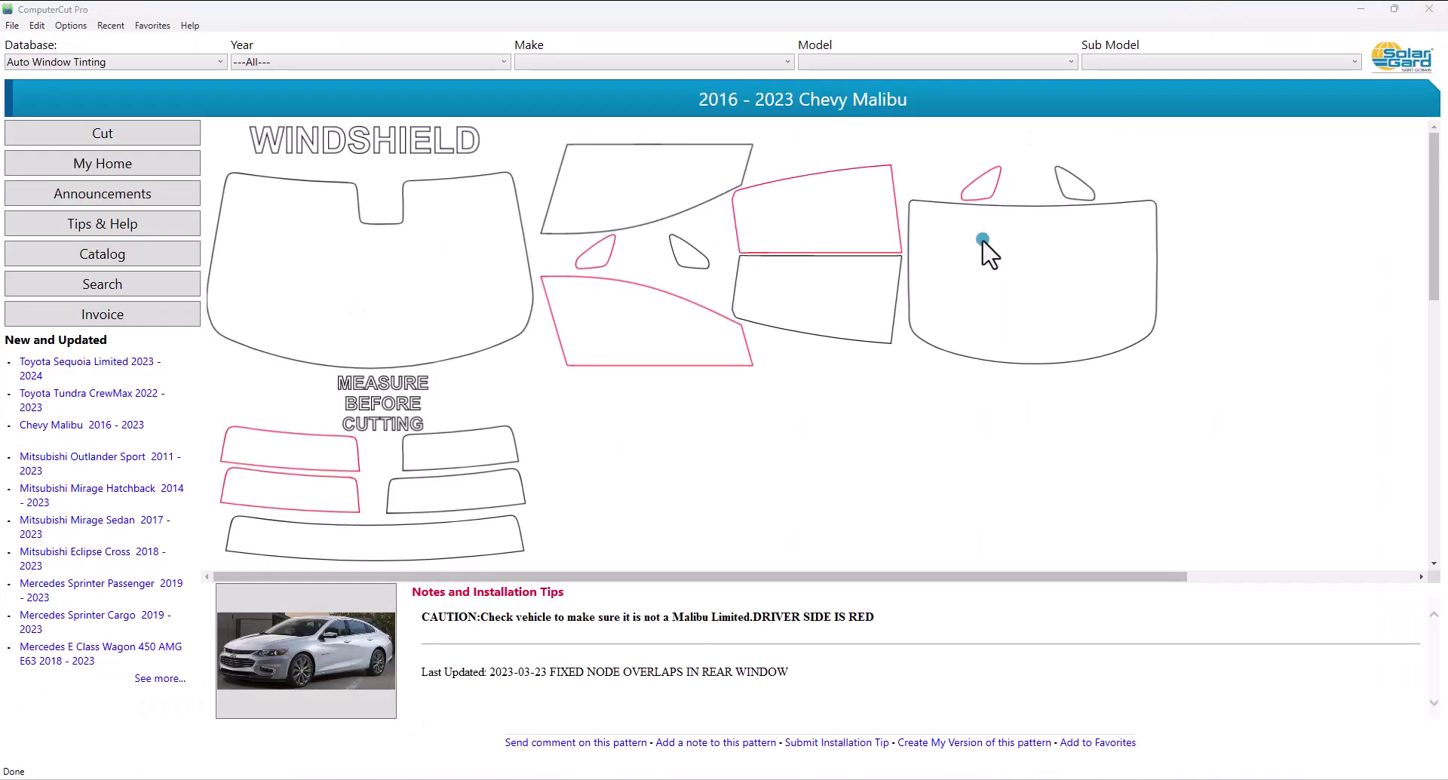
Reselect the six Chevy Malibu side-window patterns and the long lowest strip, send them to the cutting workspace, and close it after viewing.
drag(556, 377, 807, 181)
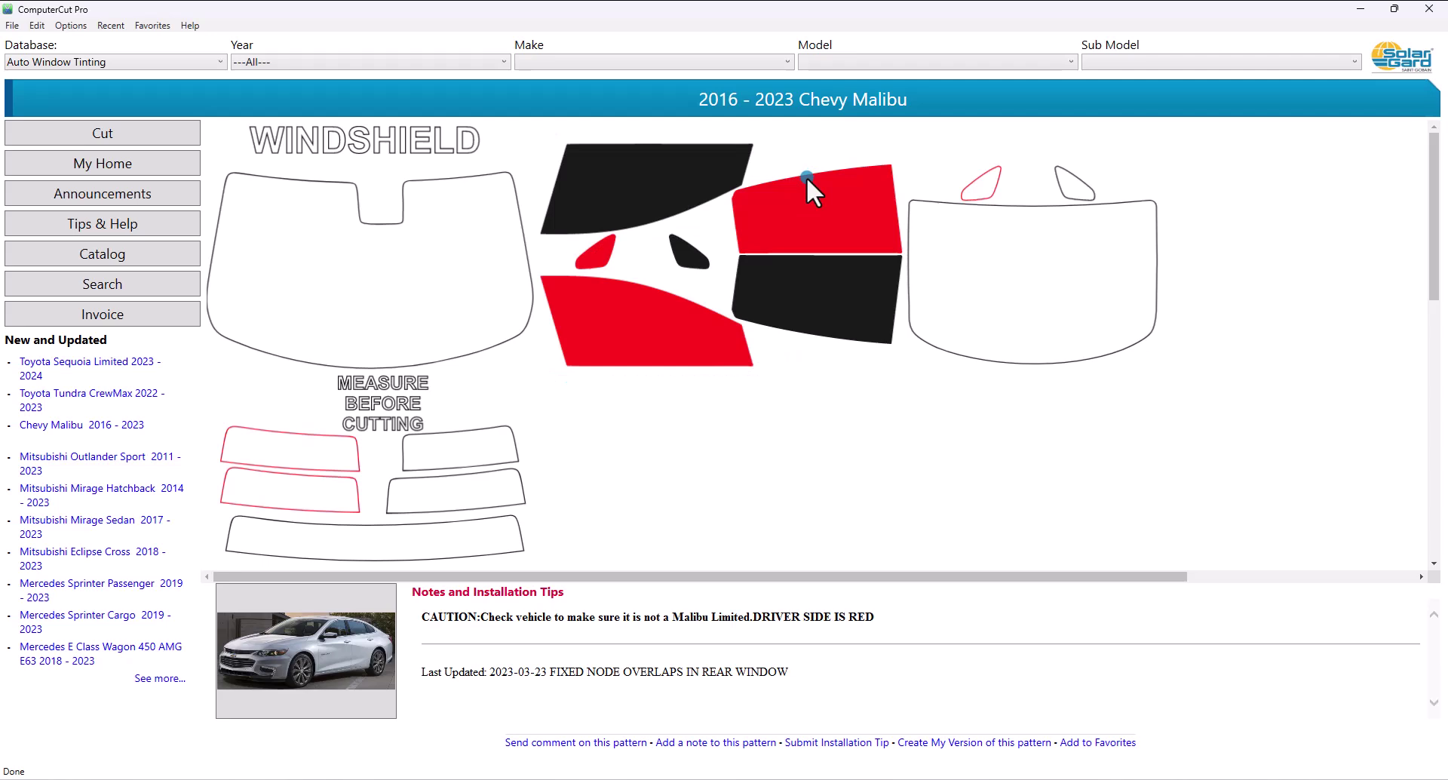
click(472, 538)
click(242, 162)
click(161, 130)
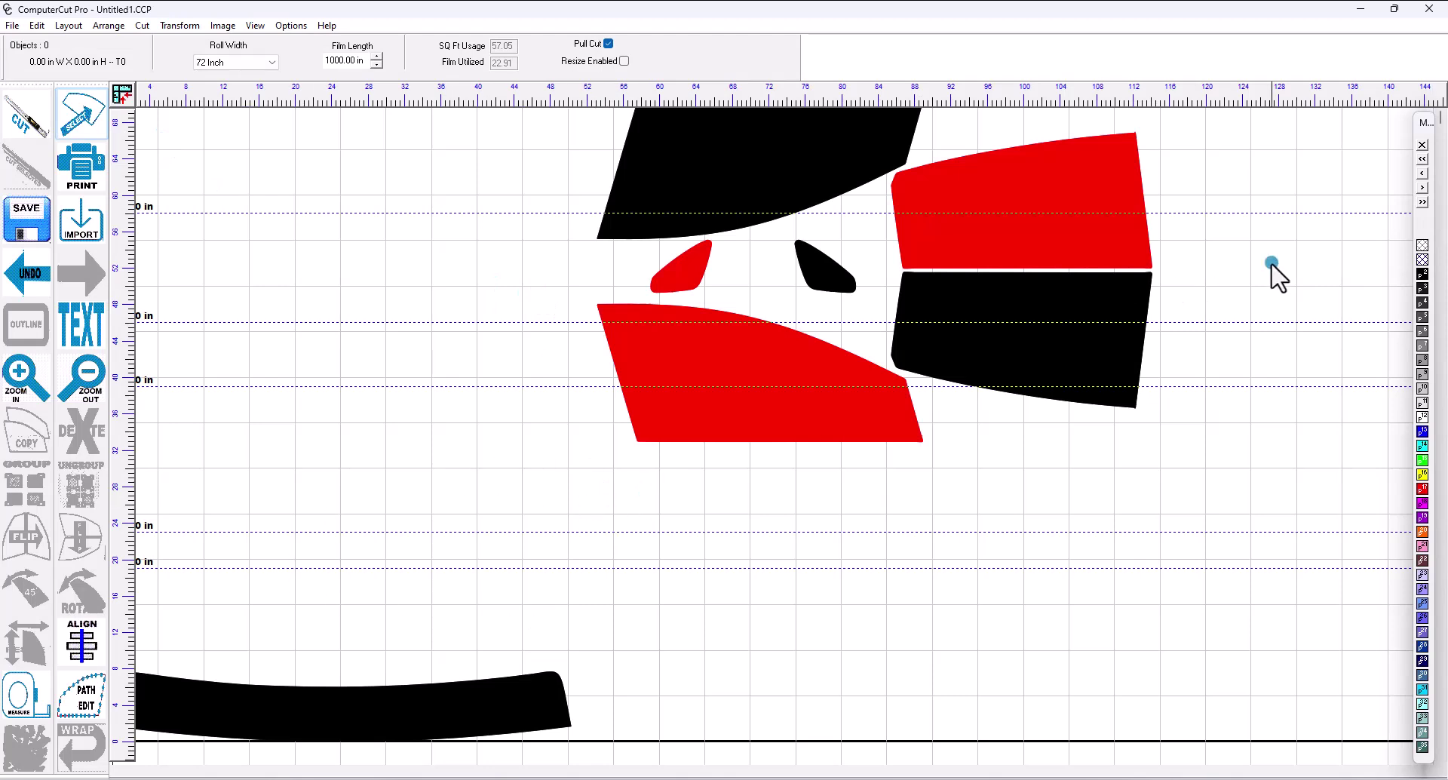
click(1395, 7)
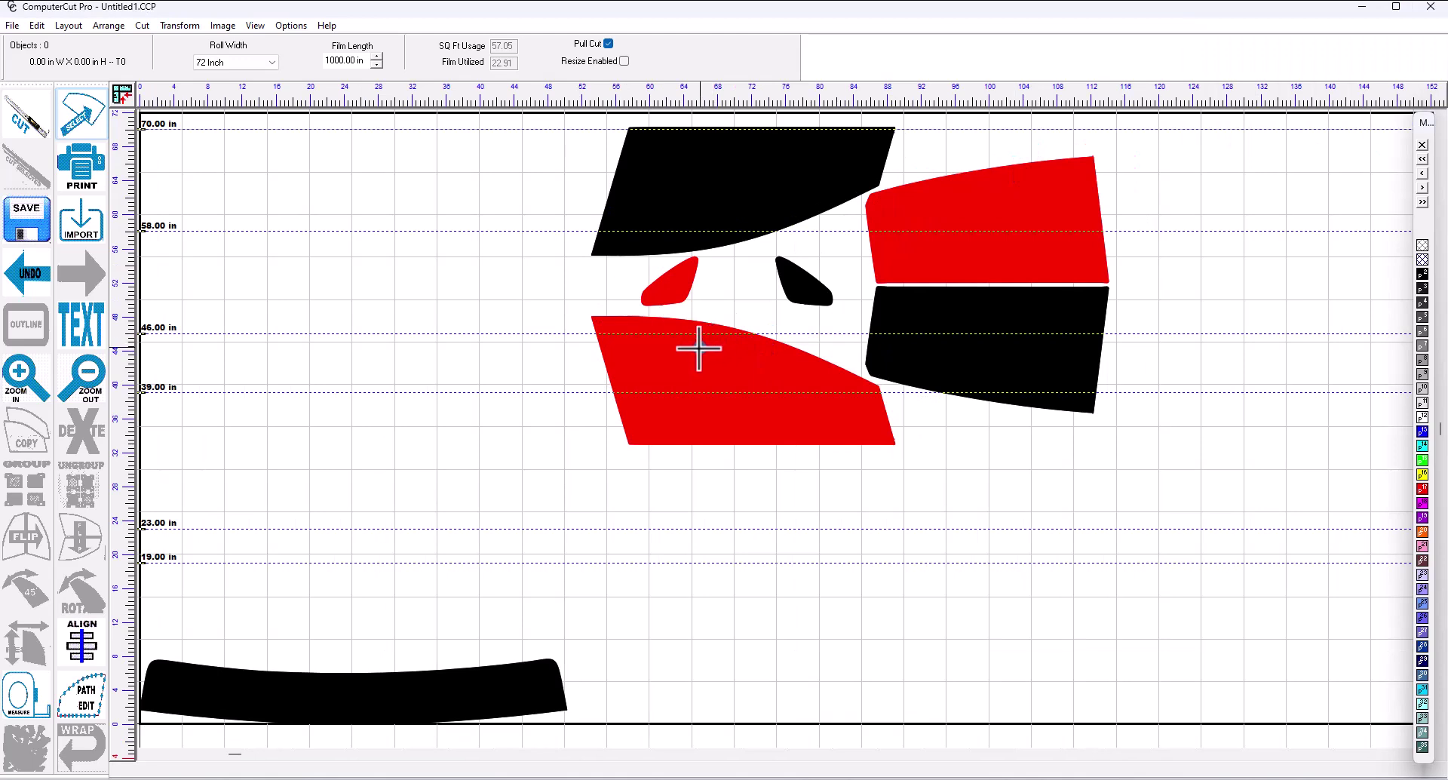
click(1432, 9)
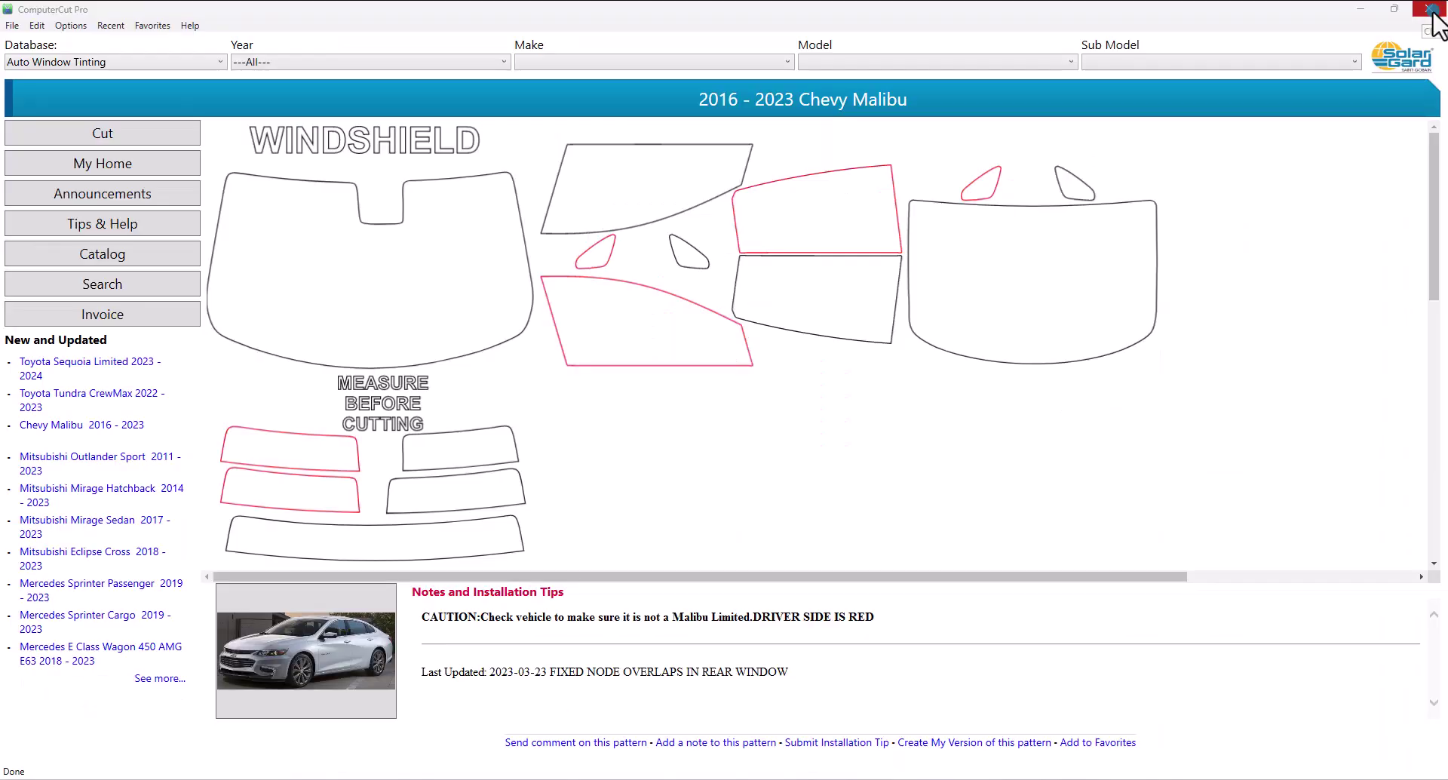
Open a new empty cutting workspace and view the available roll width presets, including the custom entry.
click(14, 25)
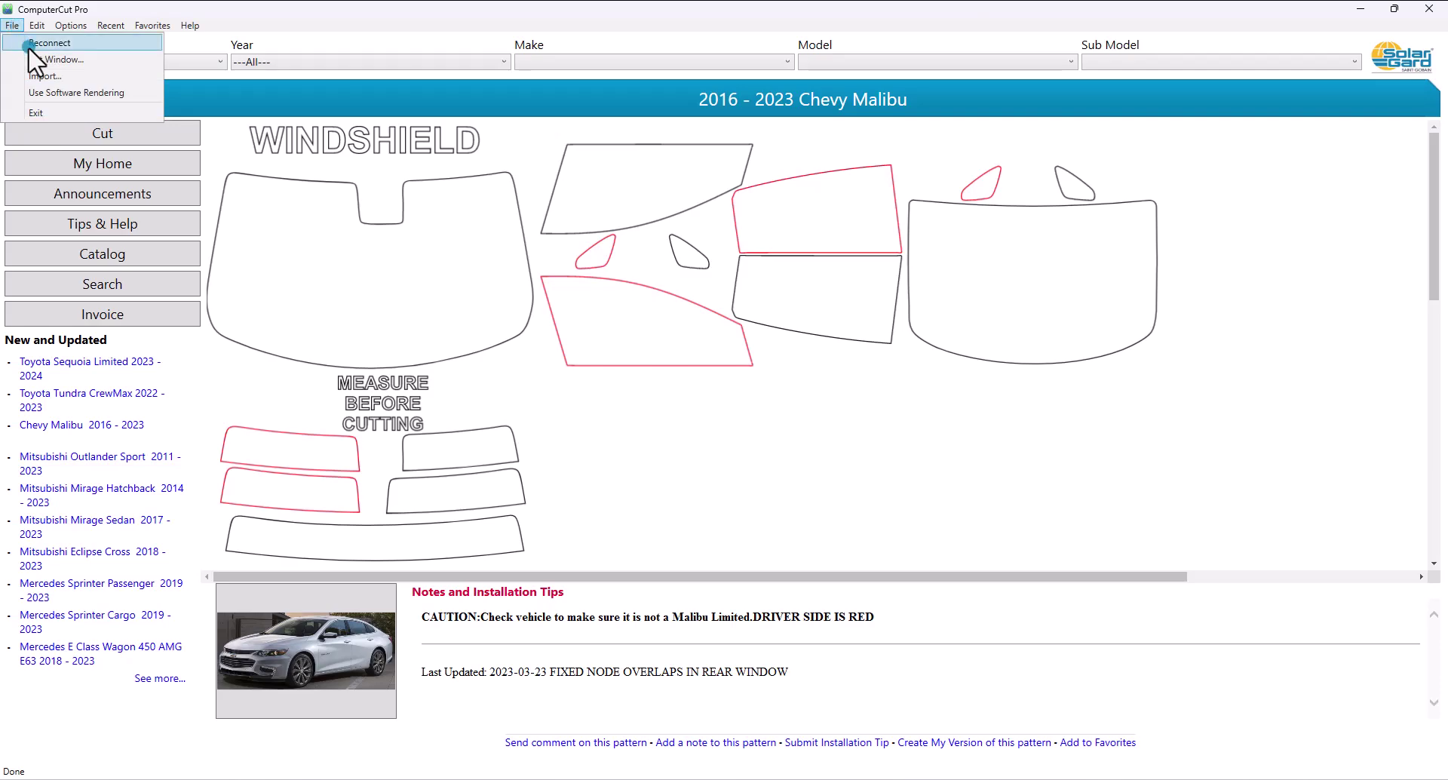
click(30, 60)
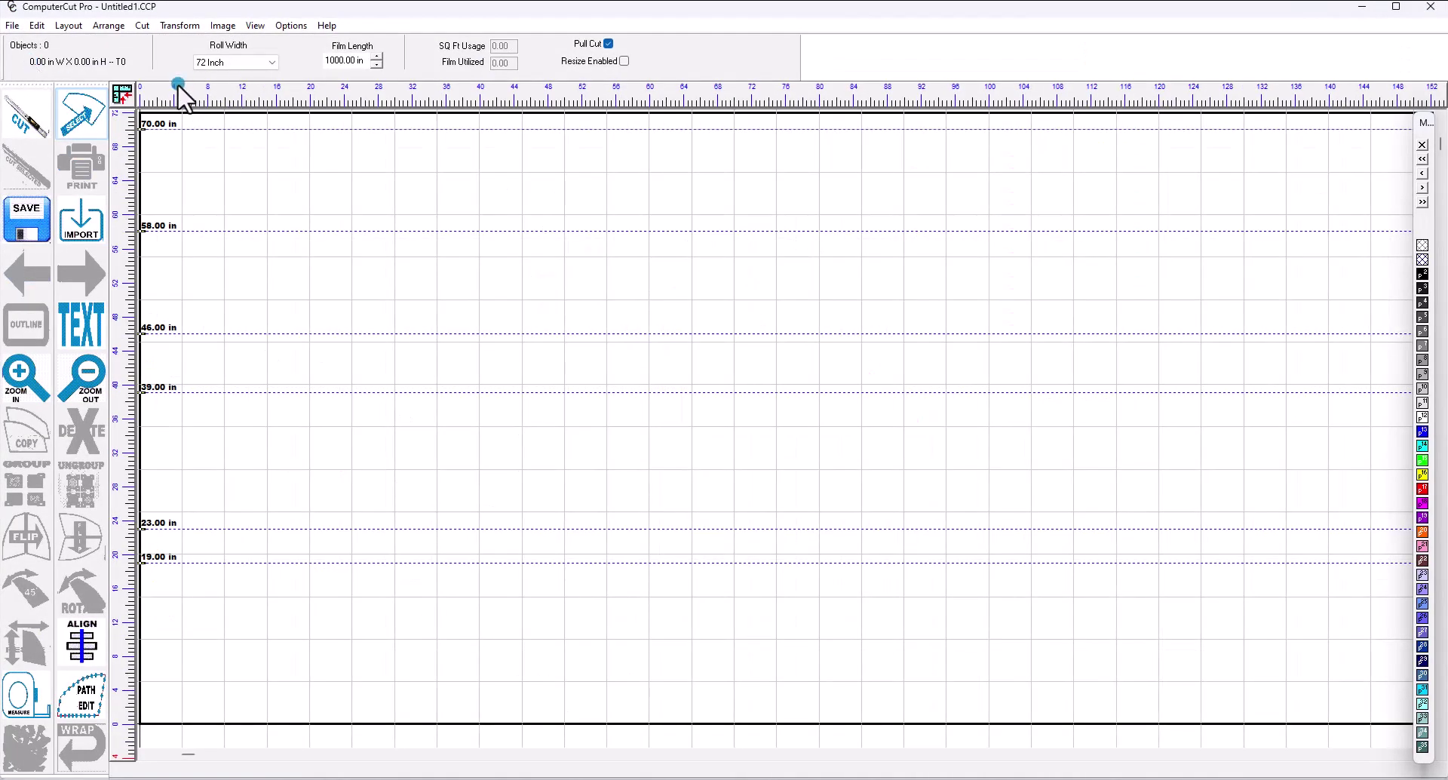
click(267, 64)
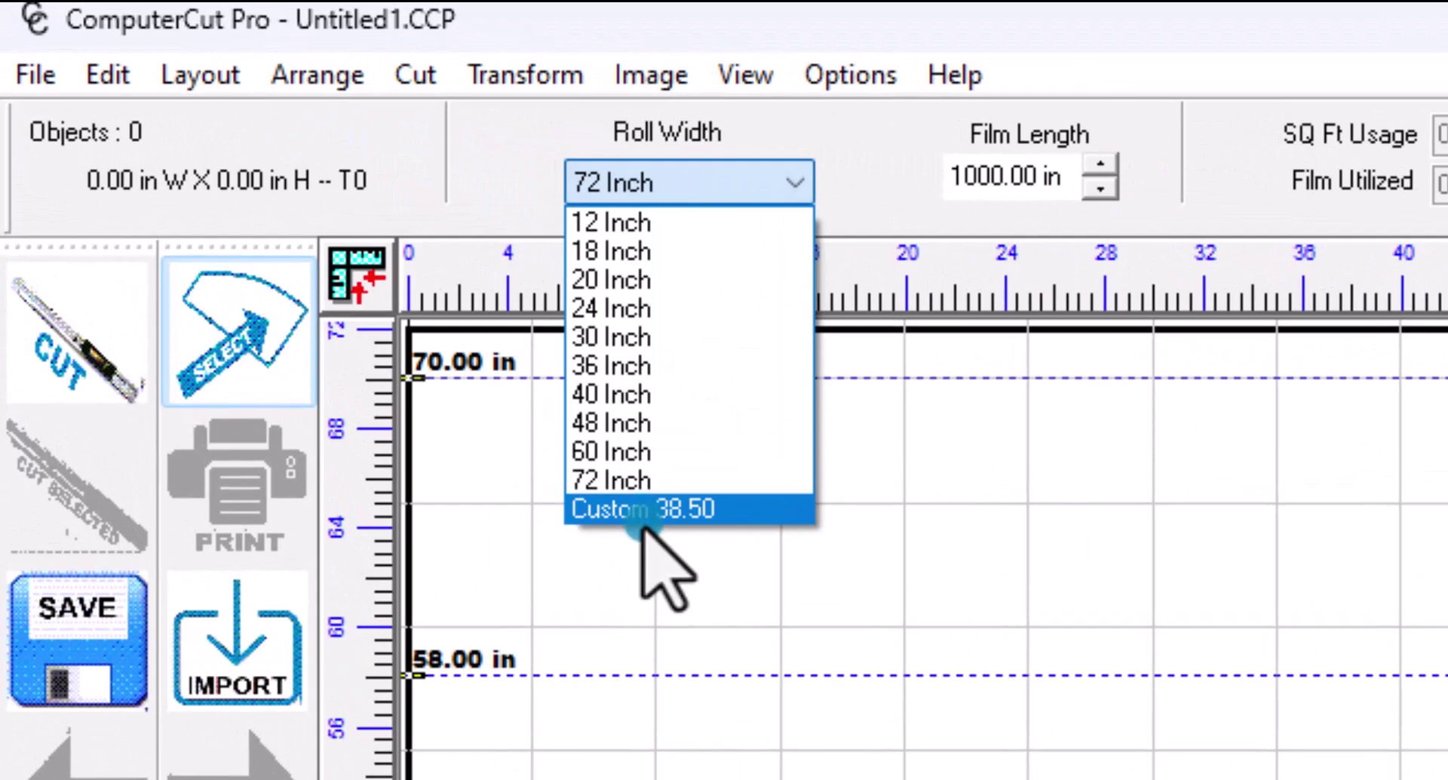
click(194, 74)
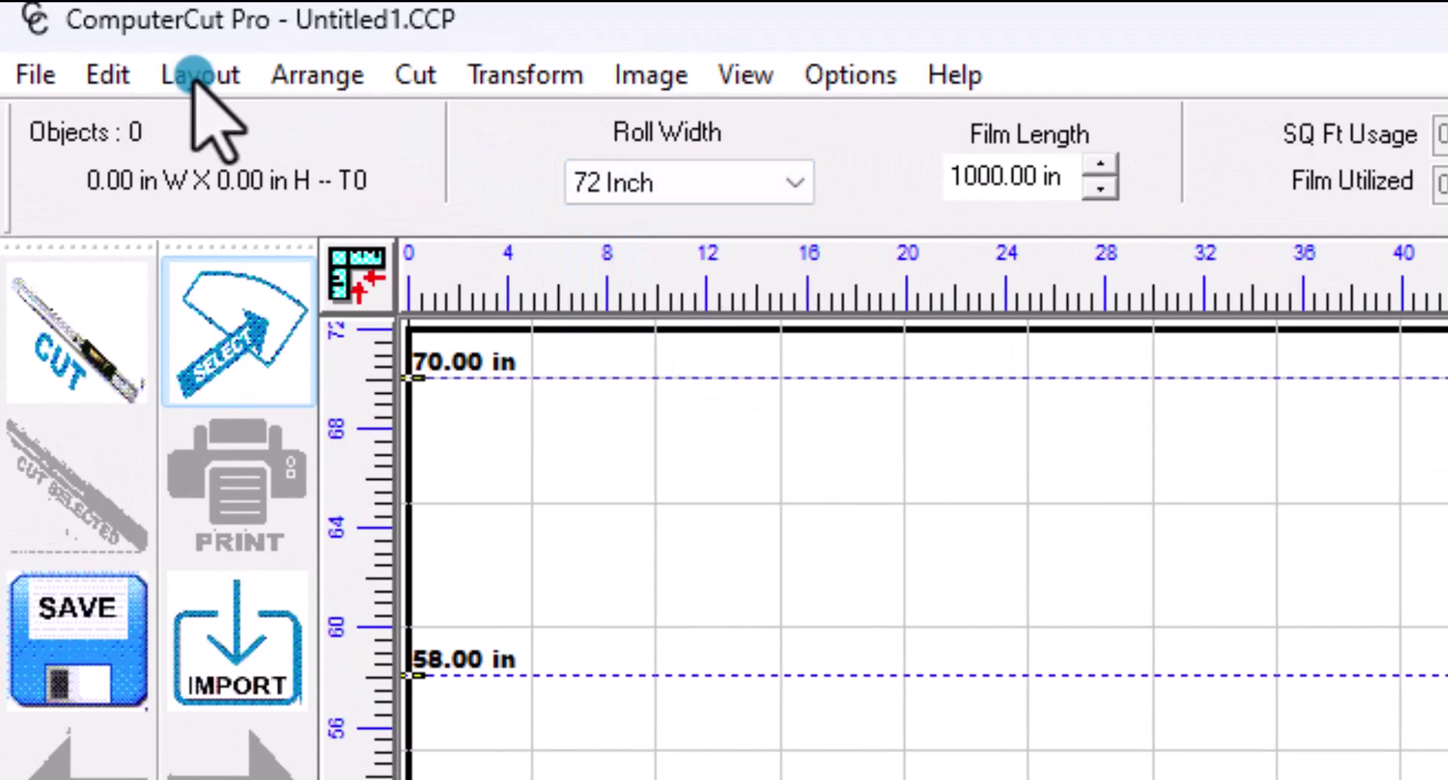
Set the blank size's roll width to a custom 200 inches and close the workspace.
click(195, 73)
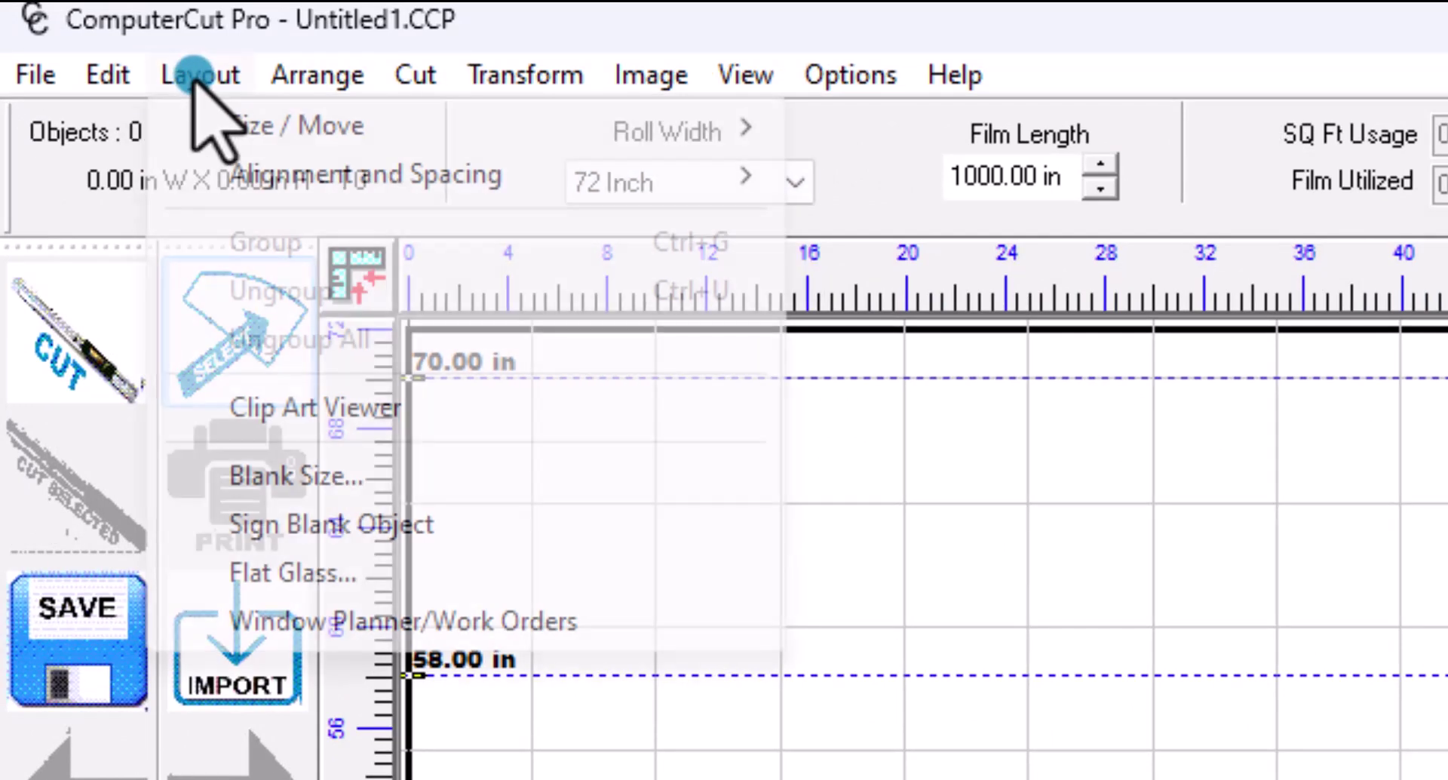
click(305, 474)
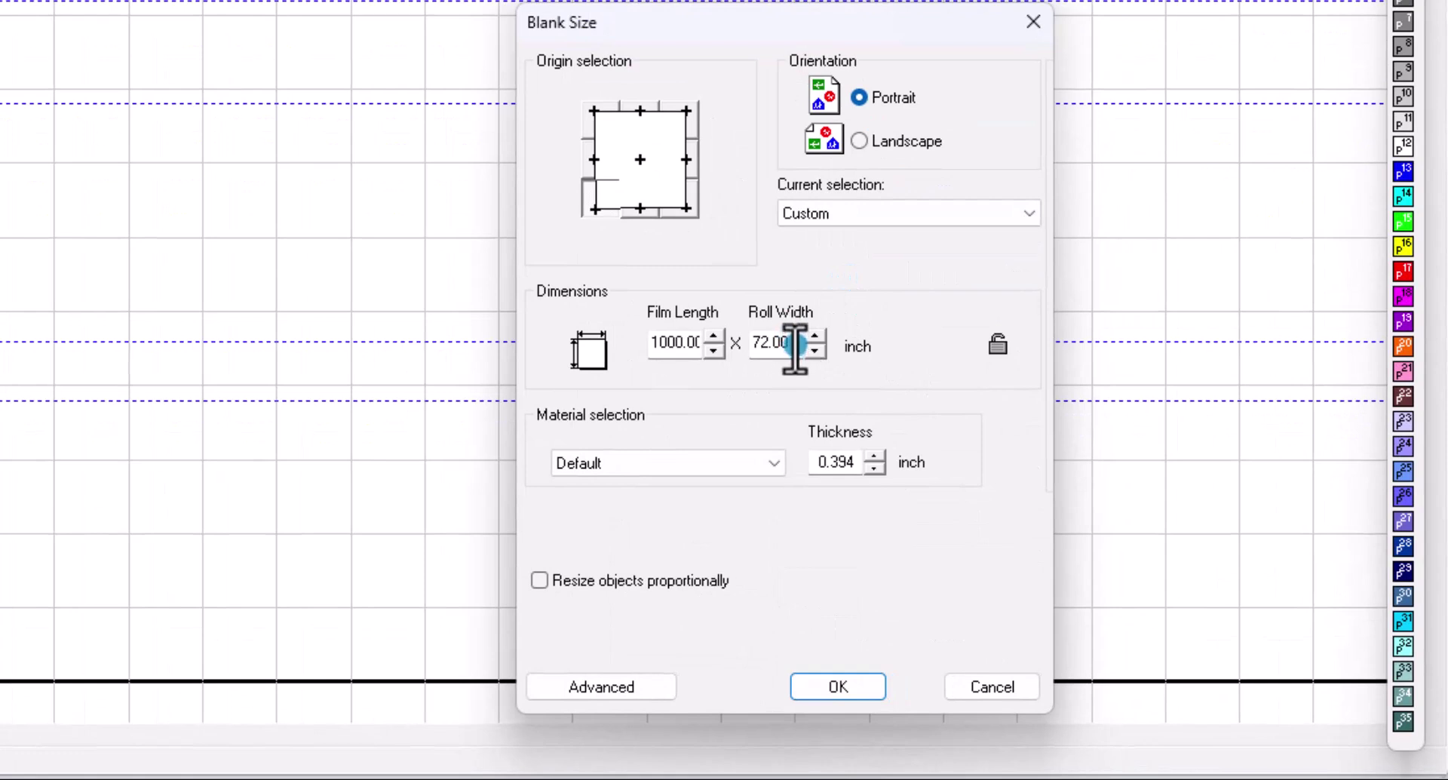
drag(796, 345, 724, 349)
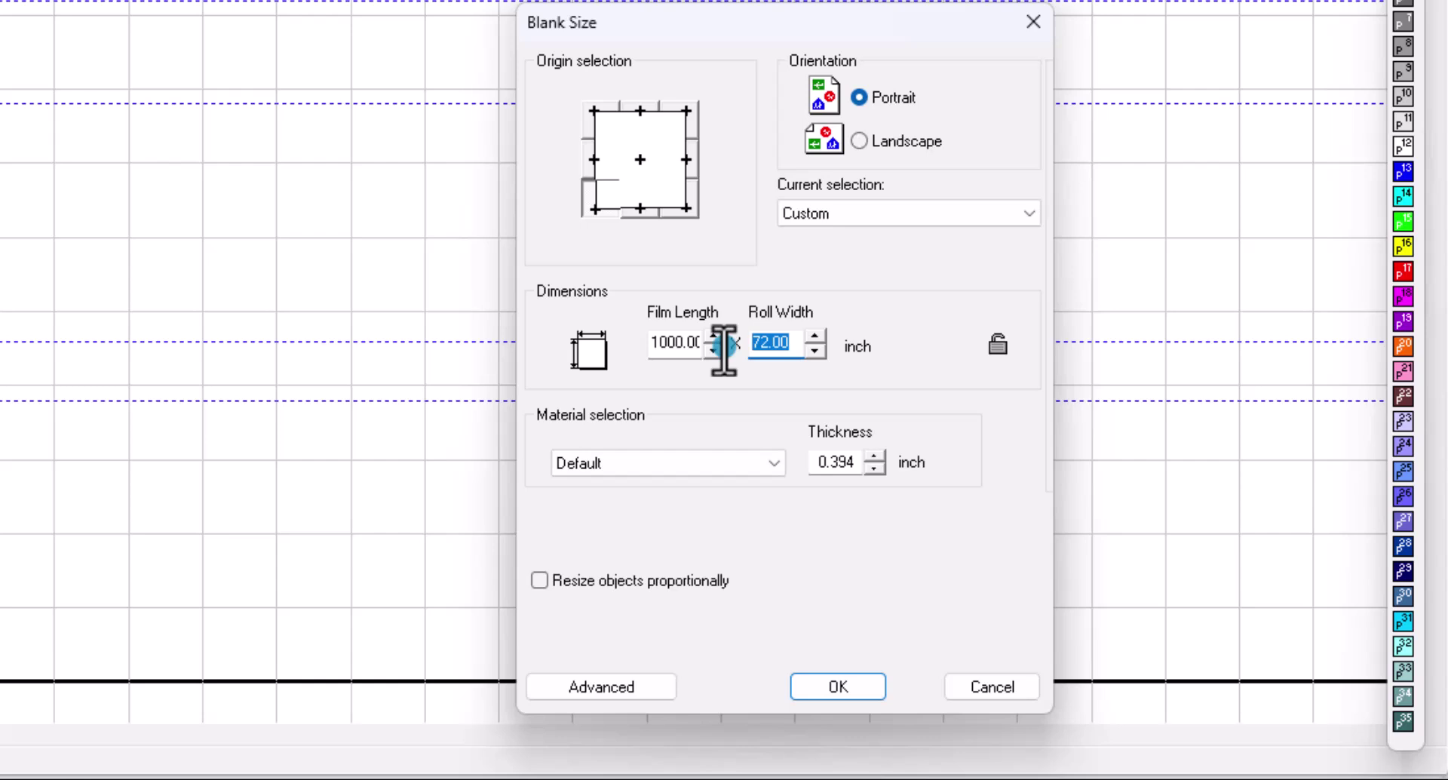
drag(724, 349, 737, 345)
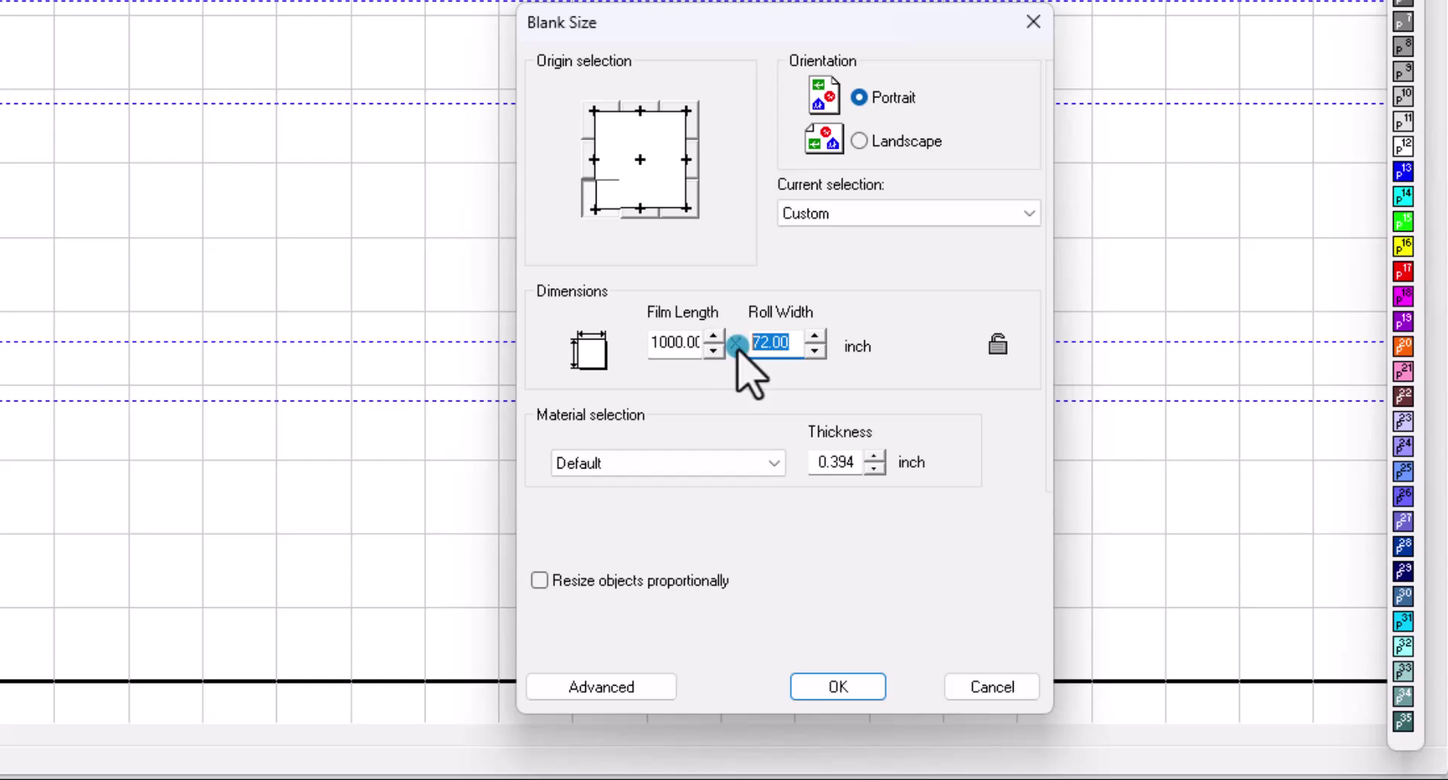
text(2)
click(834, 686)
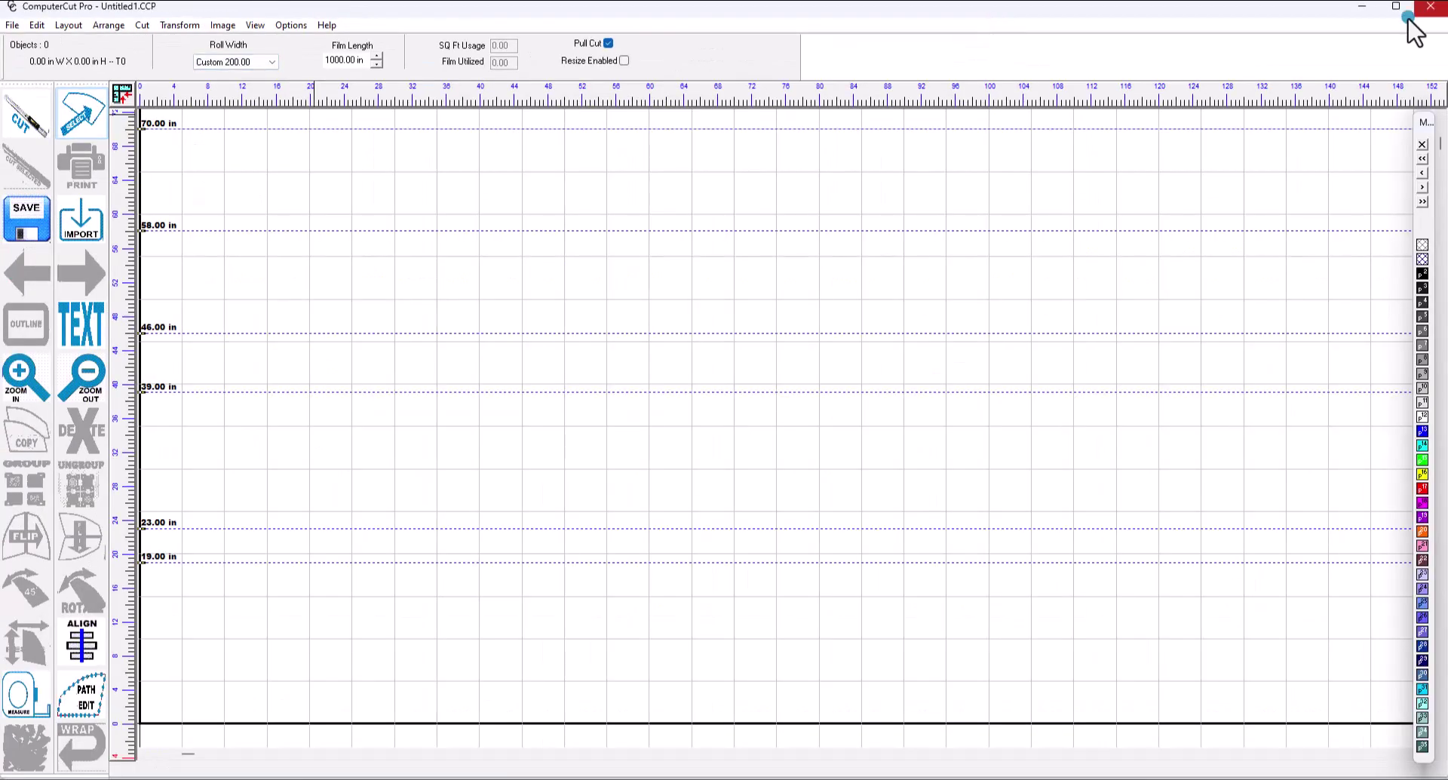
click(1428, 8)
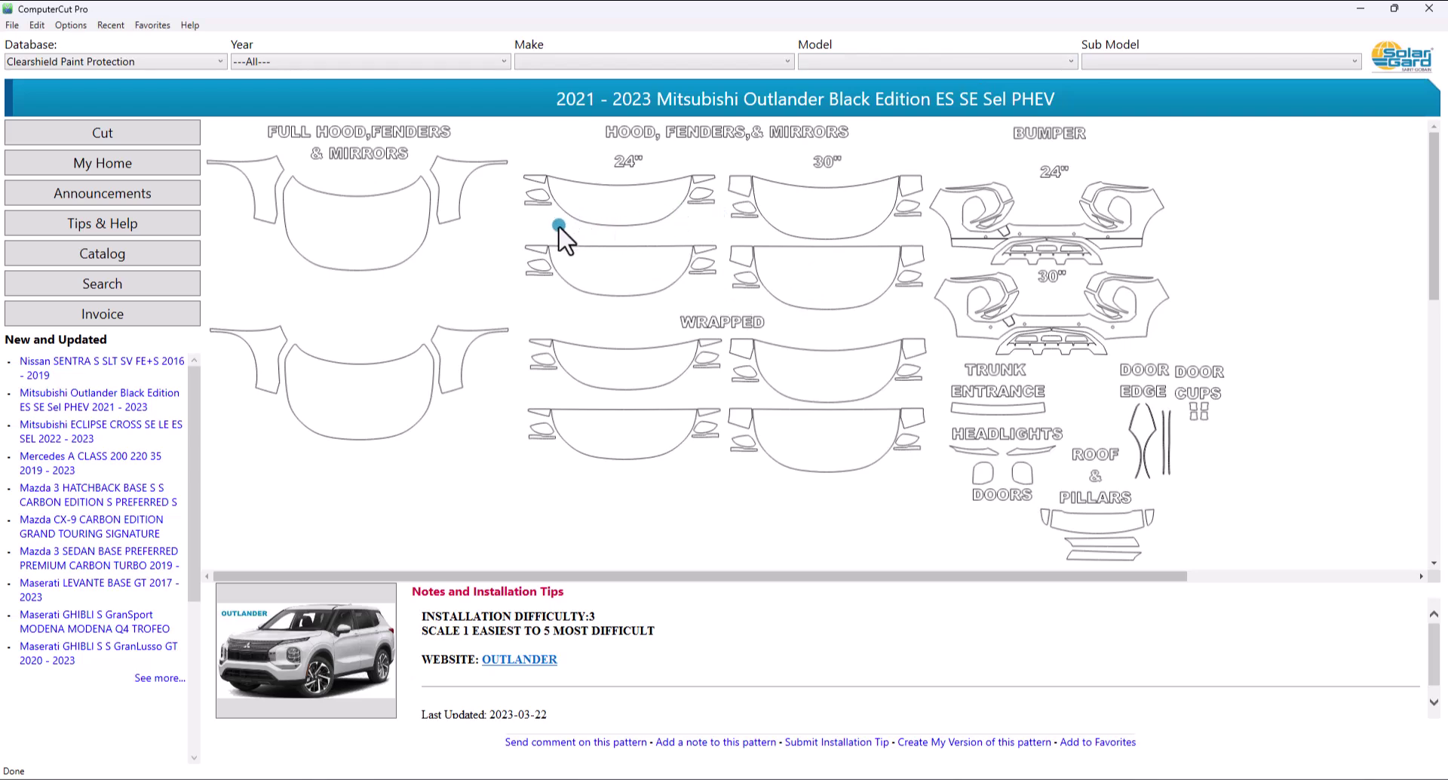
Send the Mitsubishi Outlander's upper unwrapped 24" hood set, 30" bumper patterns and headlight patterns to the cutting workspace.
drag(541, 218, 708, 177)
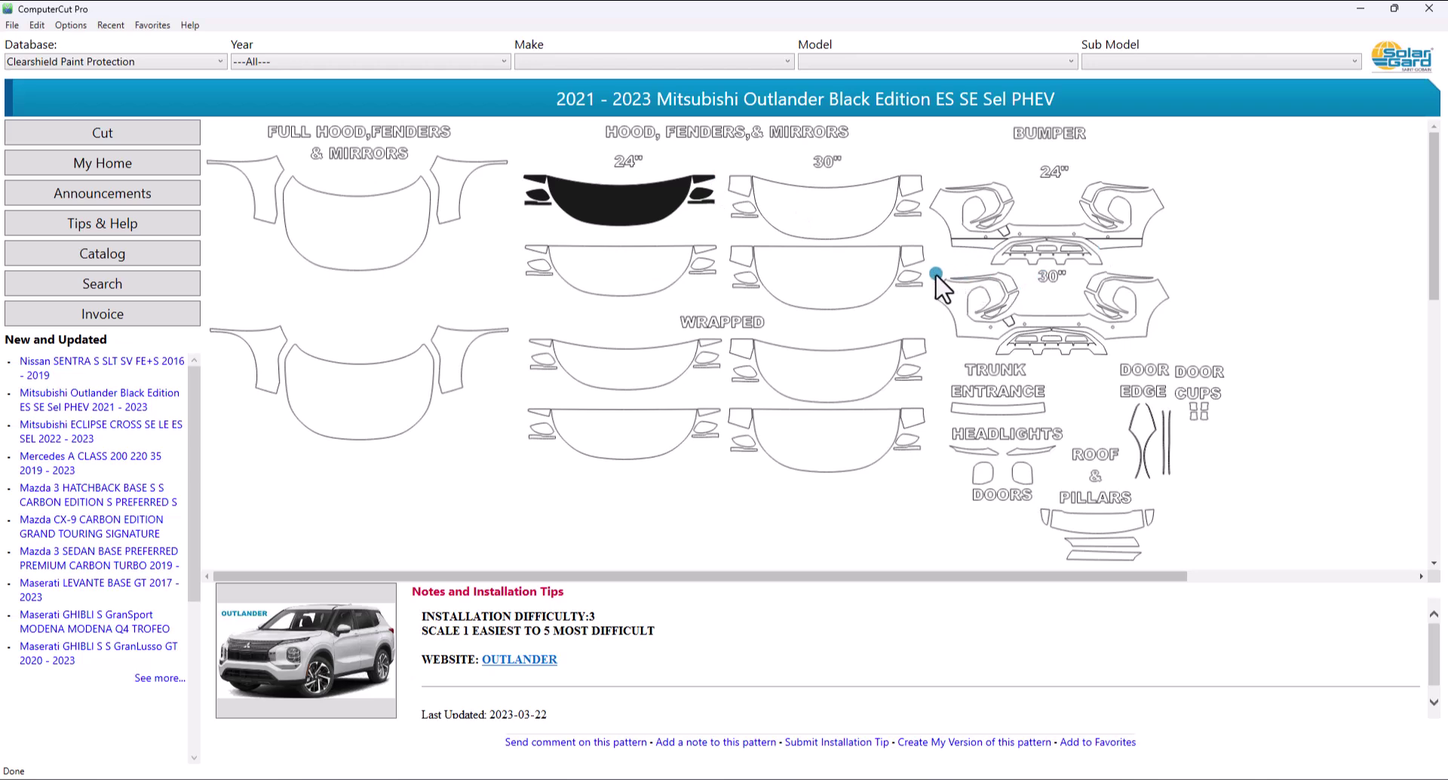
drag(936, 274, 1013, 315)
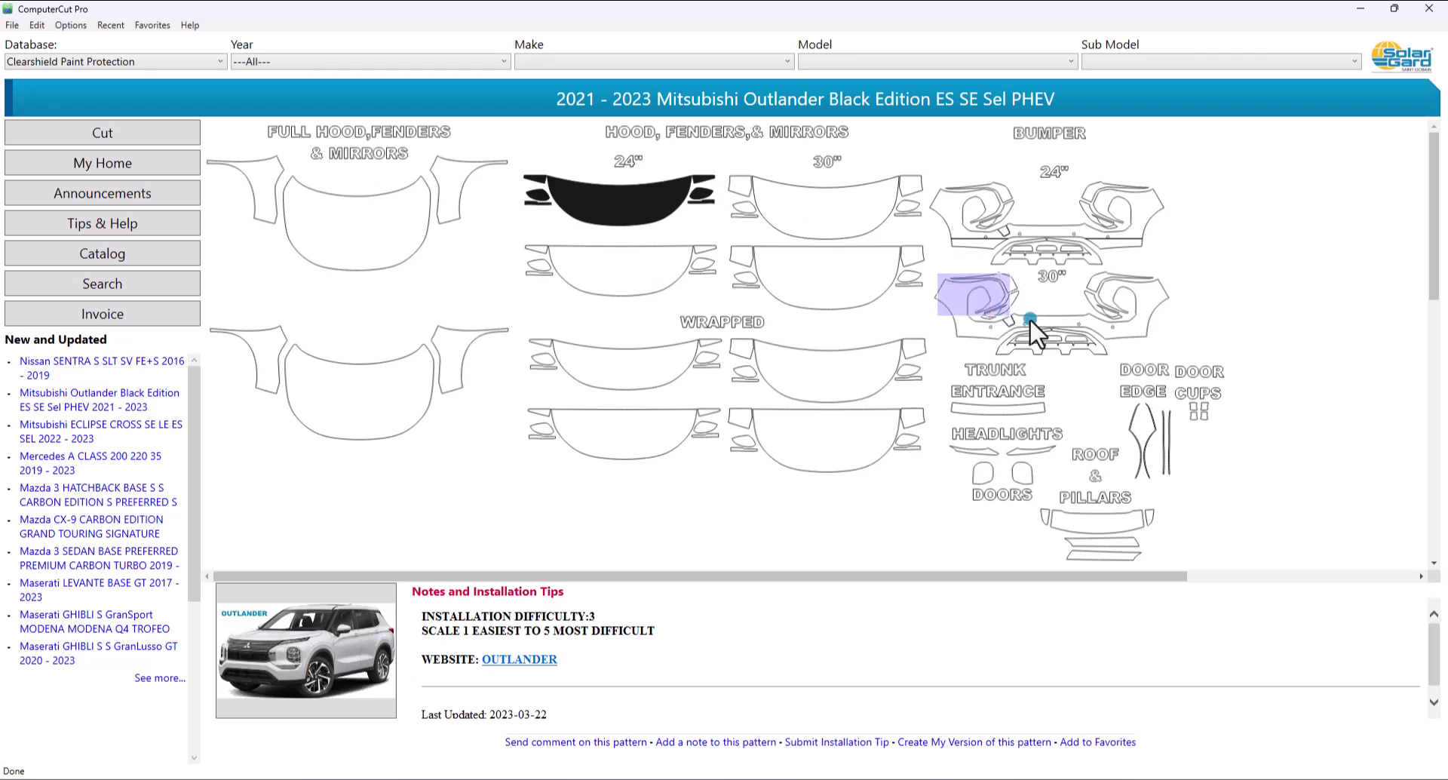
drag(1103, 327, 1173, 349)
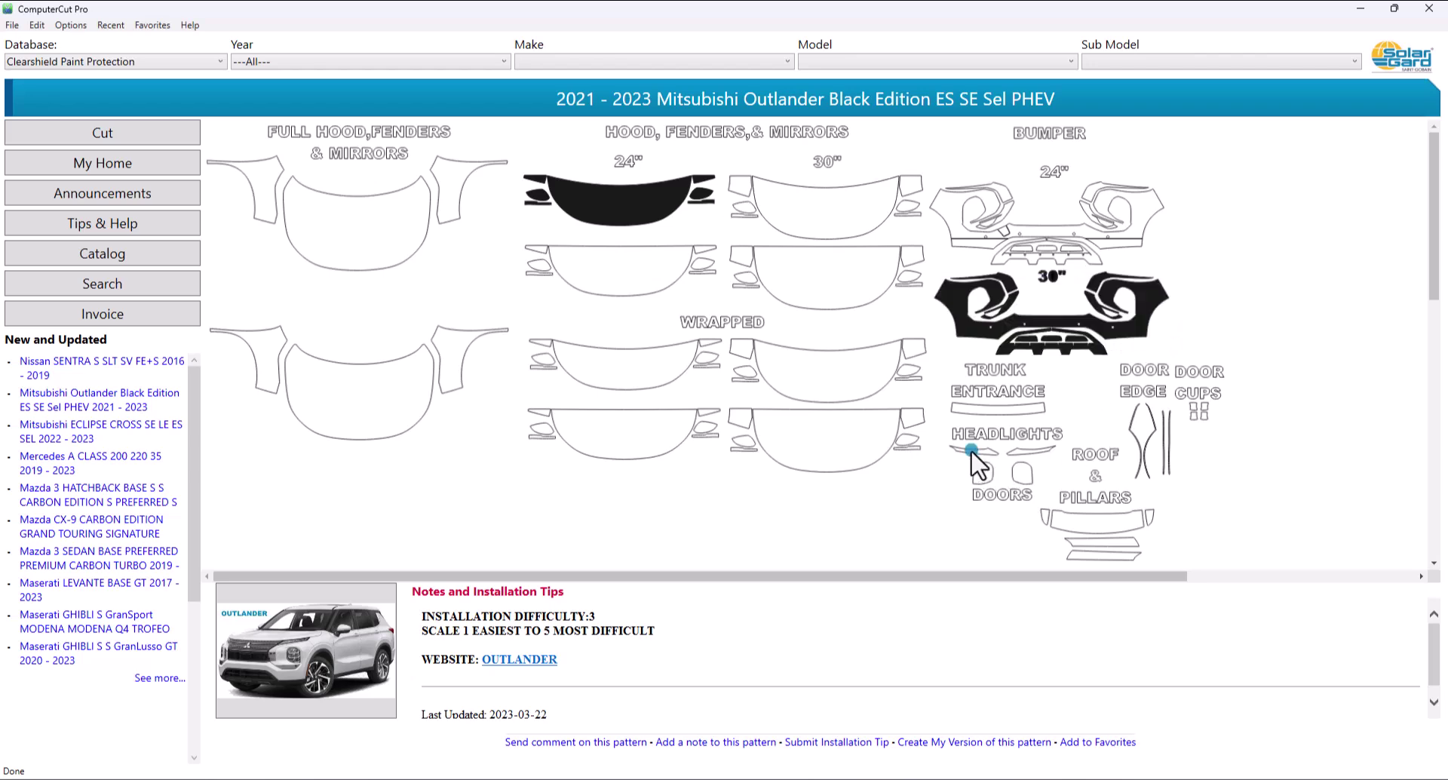
drag(985, 446, 1037, 445)
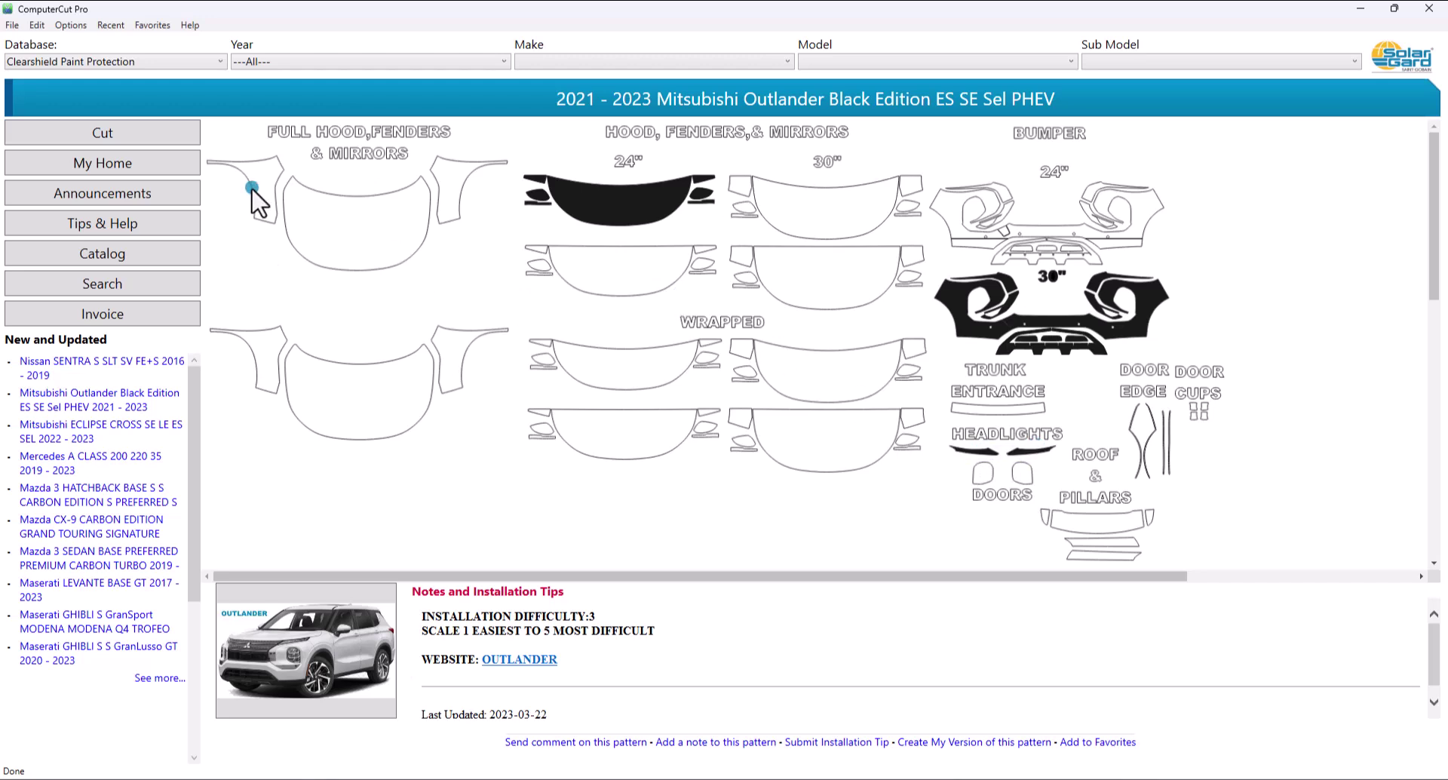
click(161, 133)
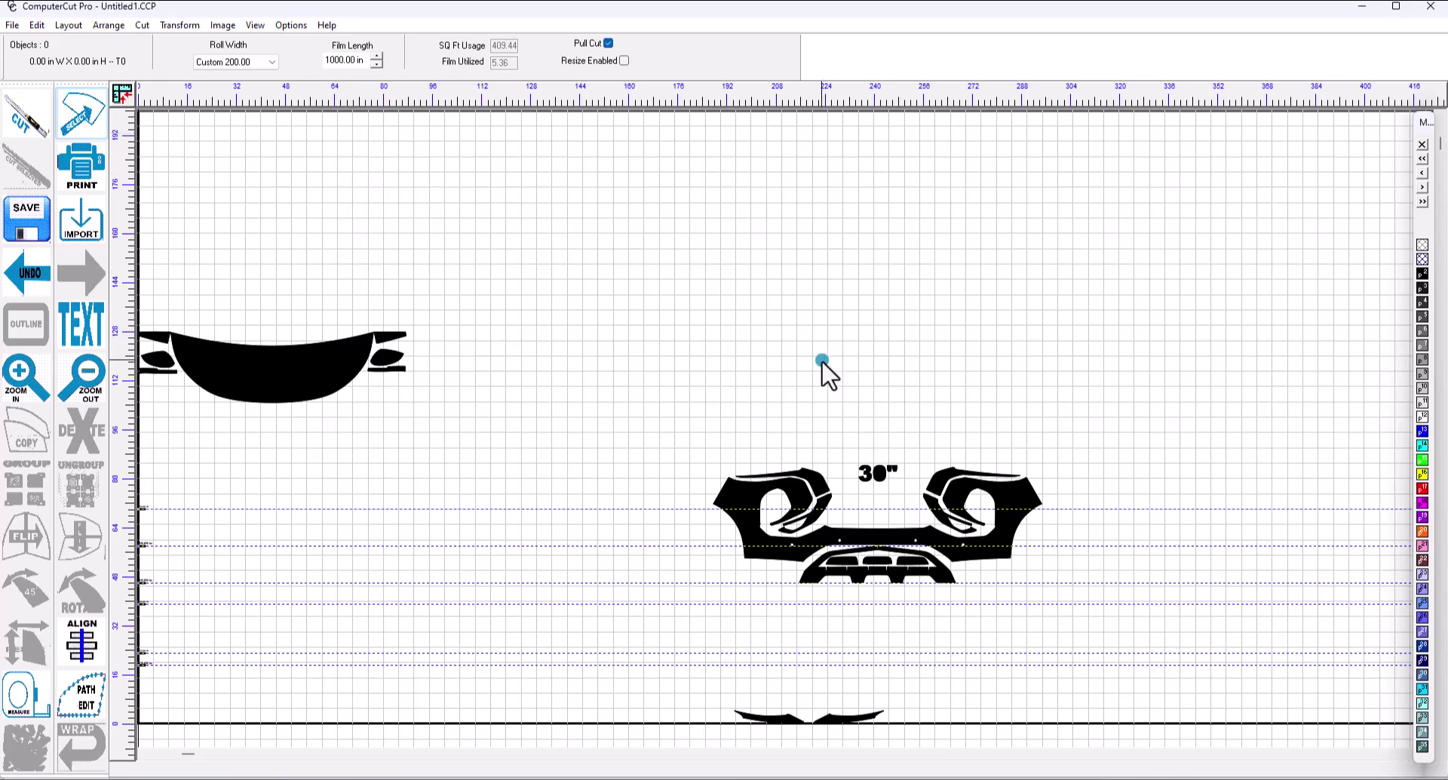
Delete the 30" text label above the bumper patterns and set the roll width to 60 inch.
drag(851, 432, 905, 501)
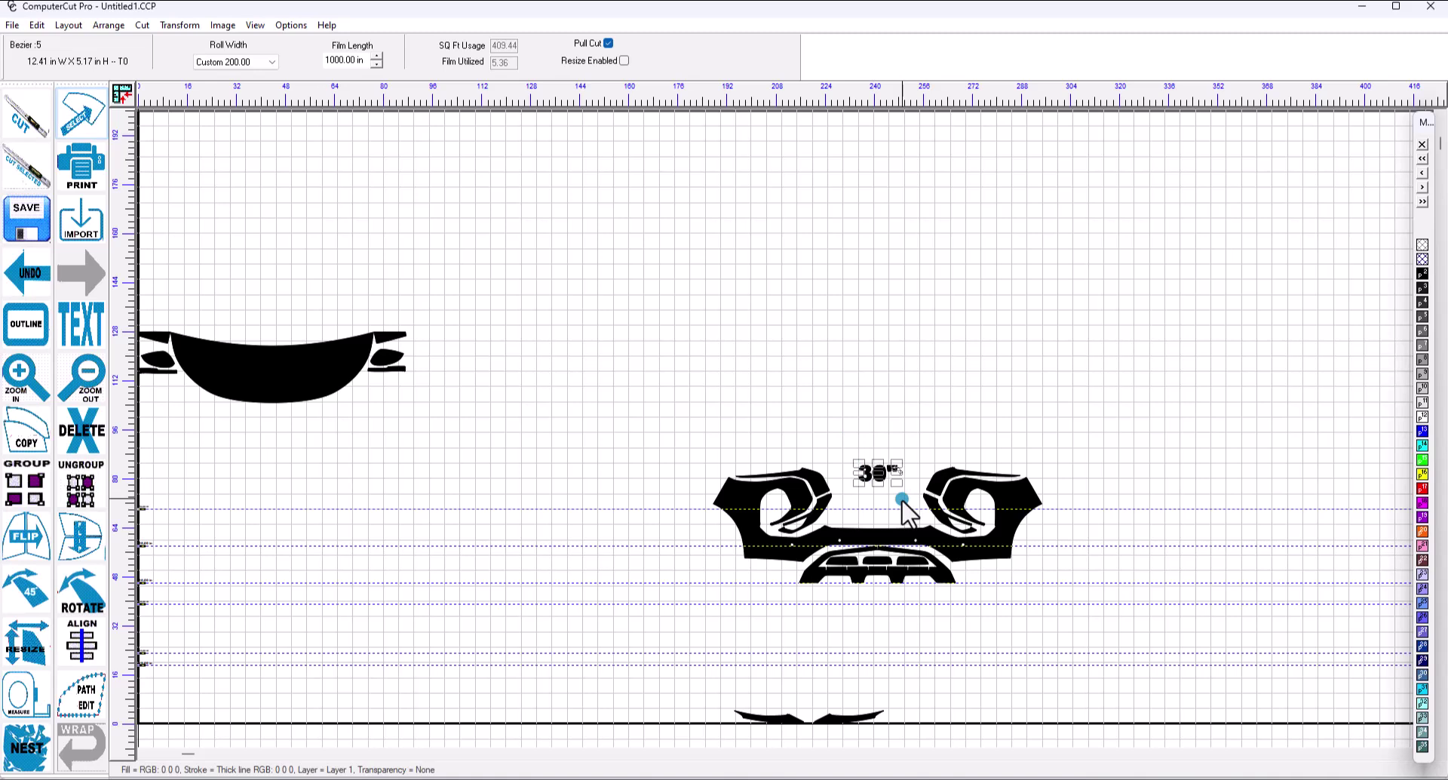
key(Delete)
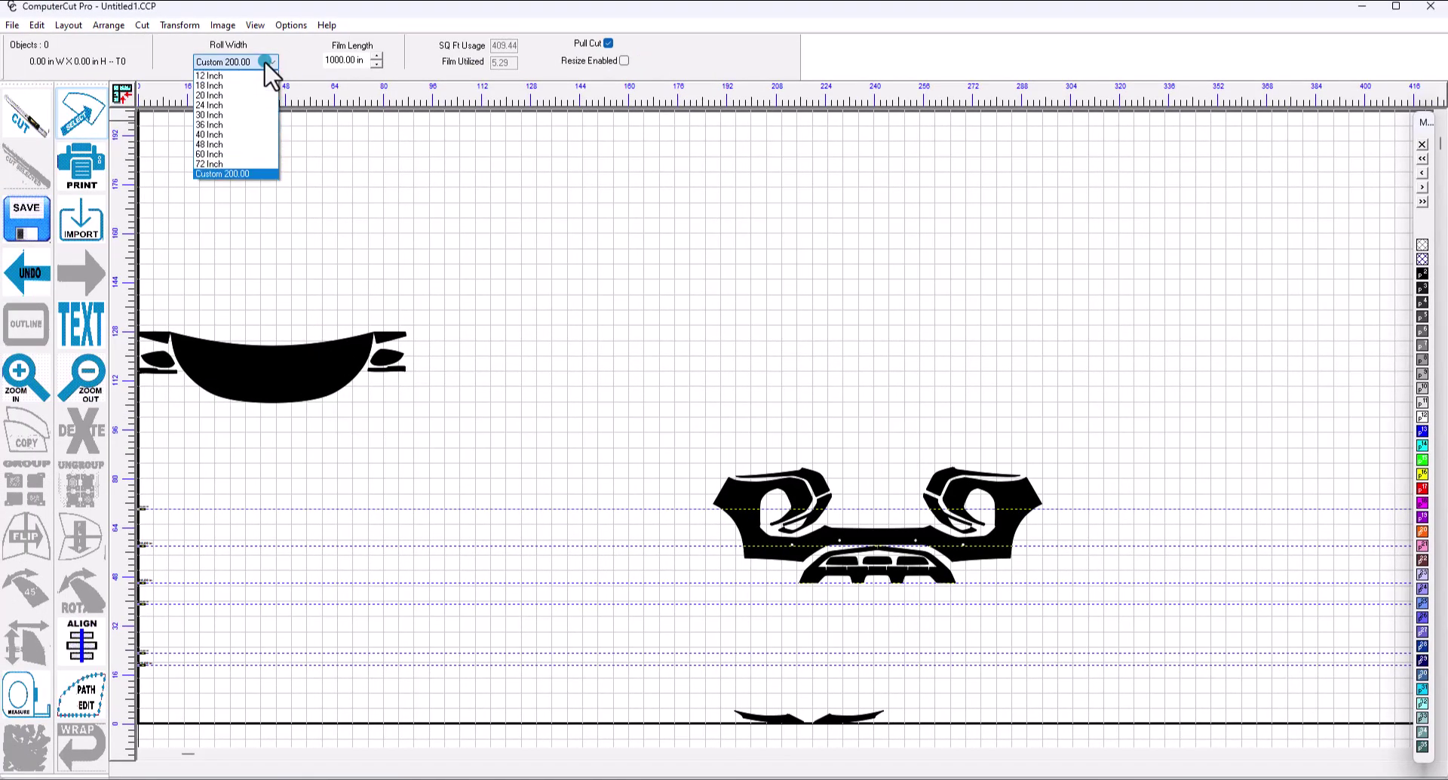
click(217, 155)
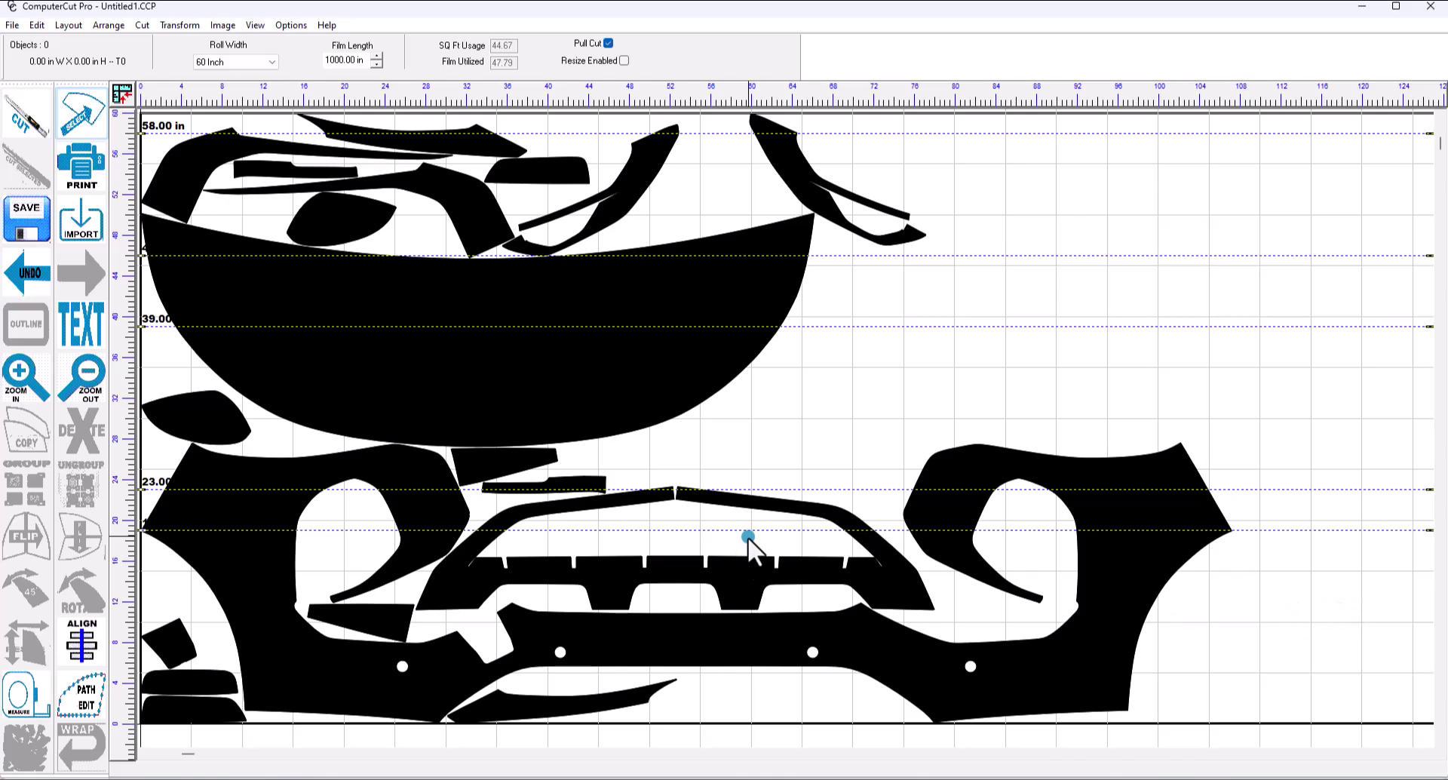
Select all the Outlander patterns and nest them on the roll.
key(ctrl+a)
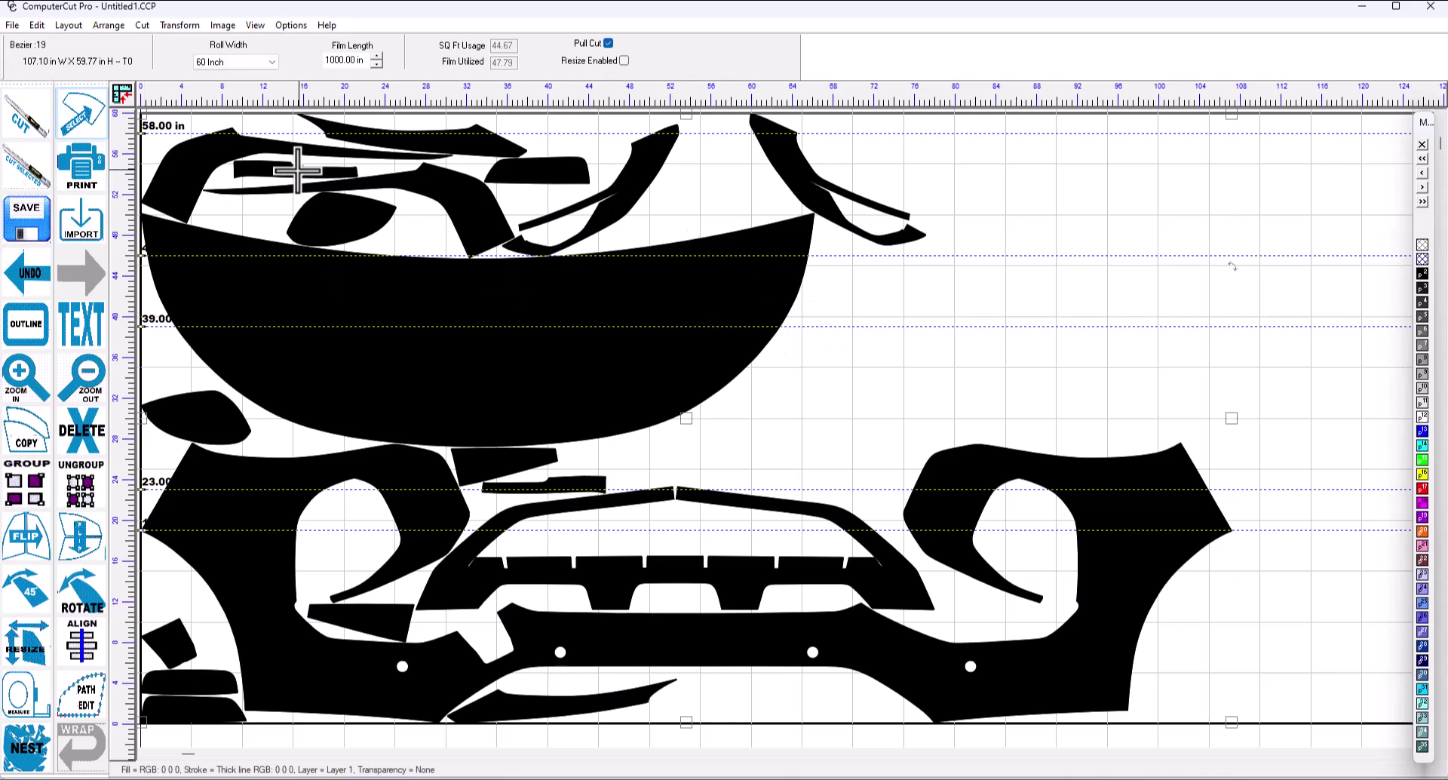
click(27, 747)
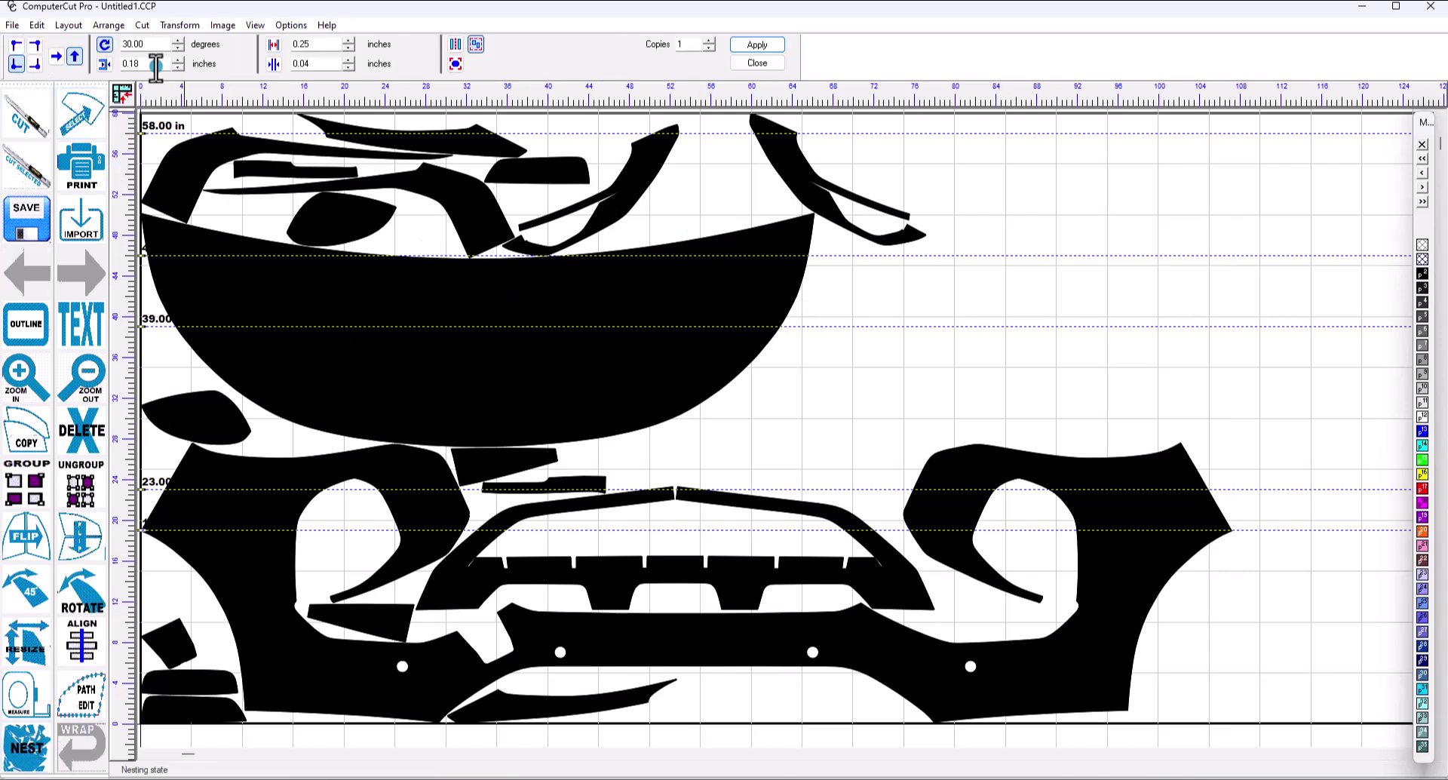
click(756, 47)
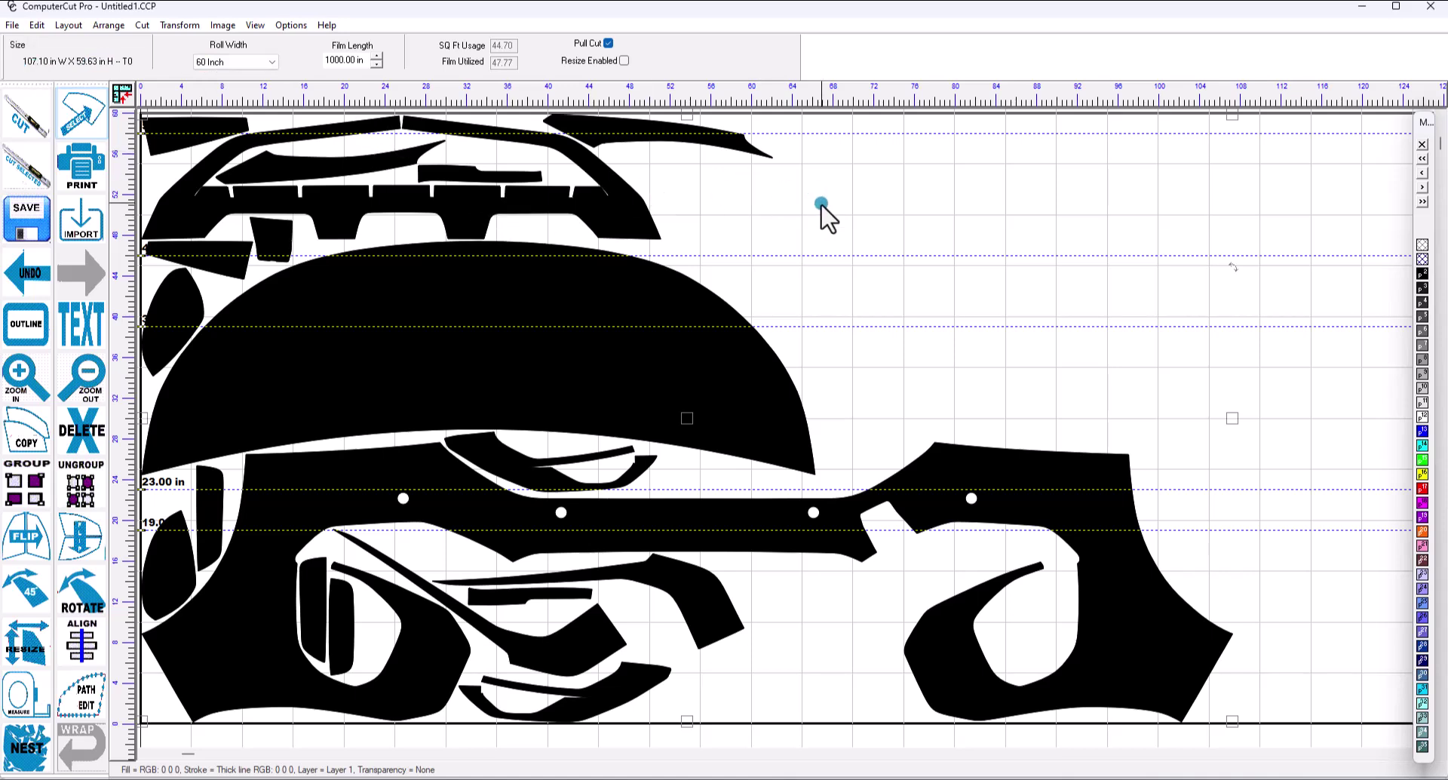
Open the roll width choices for the nested Outlander layout.
click(273, 63)
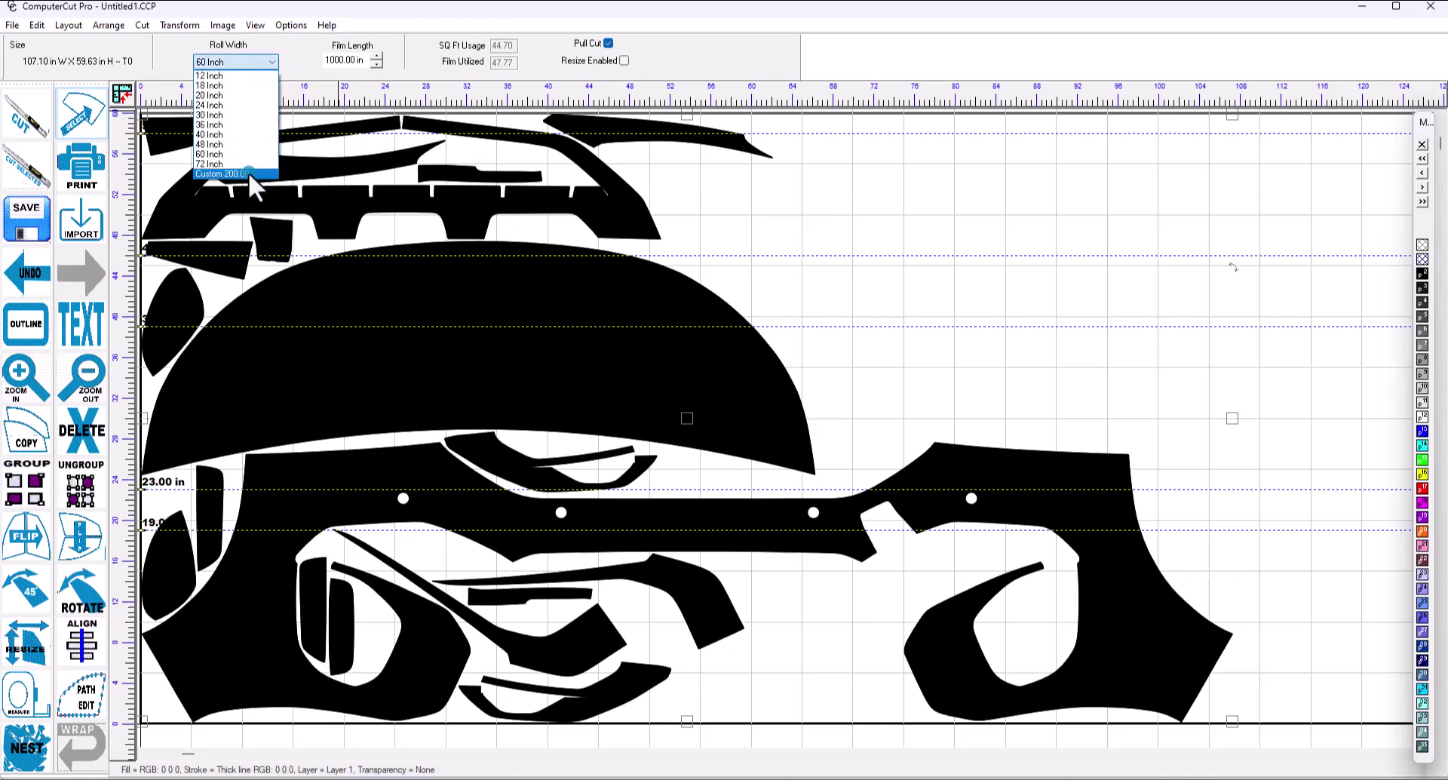